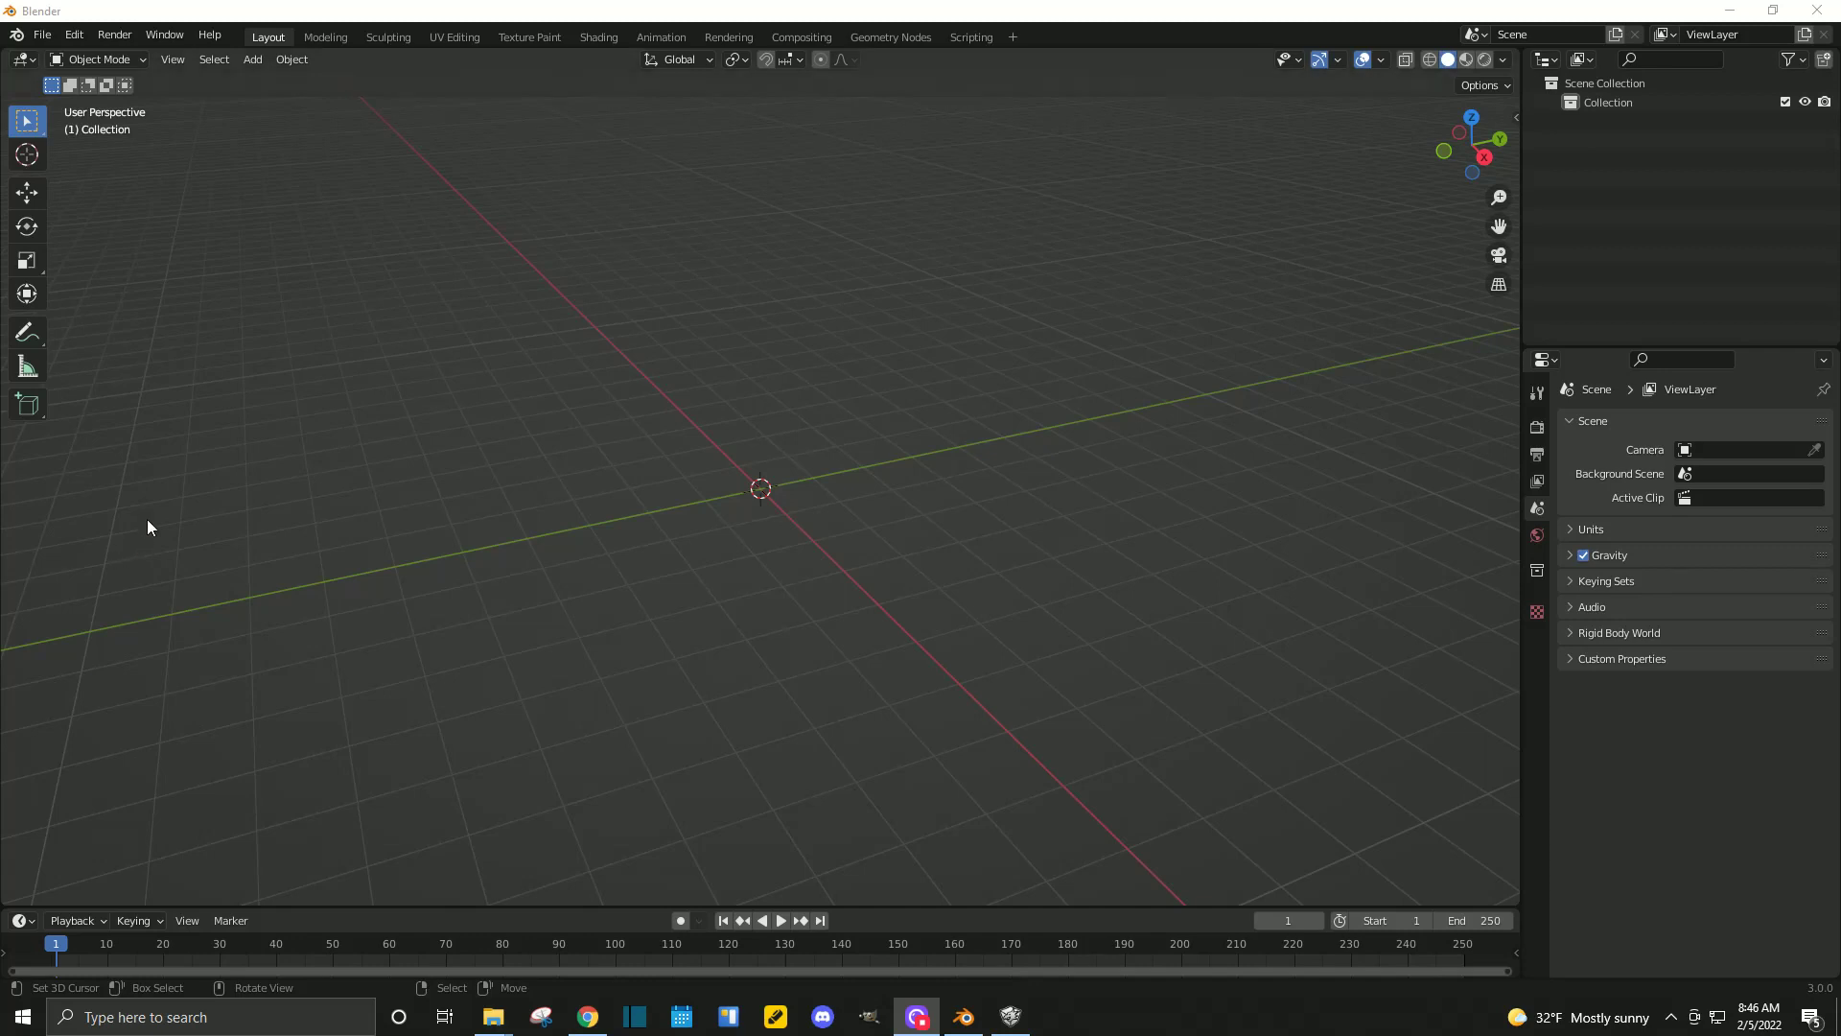
Start a new General file without saving the current one, and delete the default camera, cube and light.
{"action": "left_click", "coordinate": [44, 39]}
{"action": "mouse_move", "coordinate": [61, 50]}
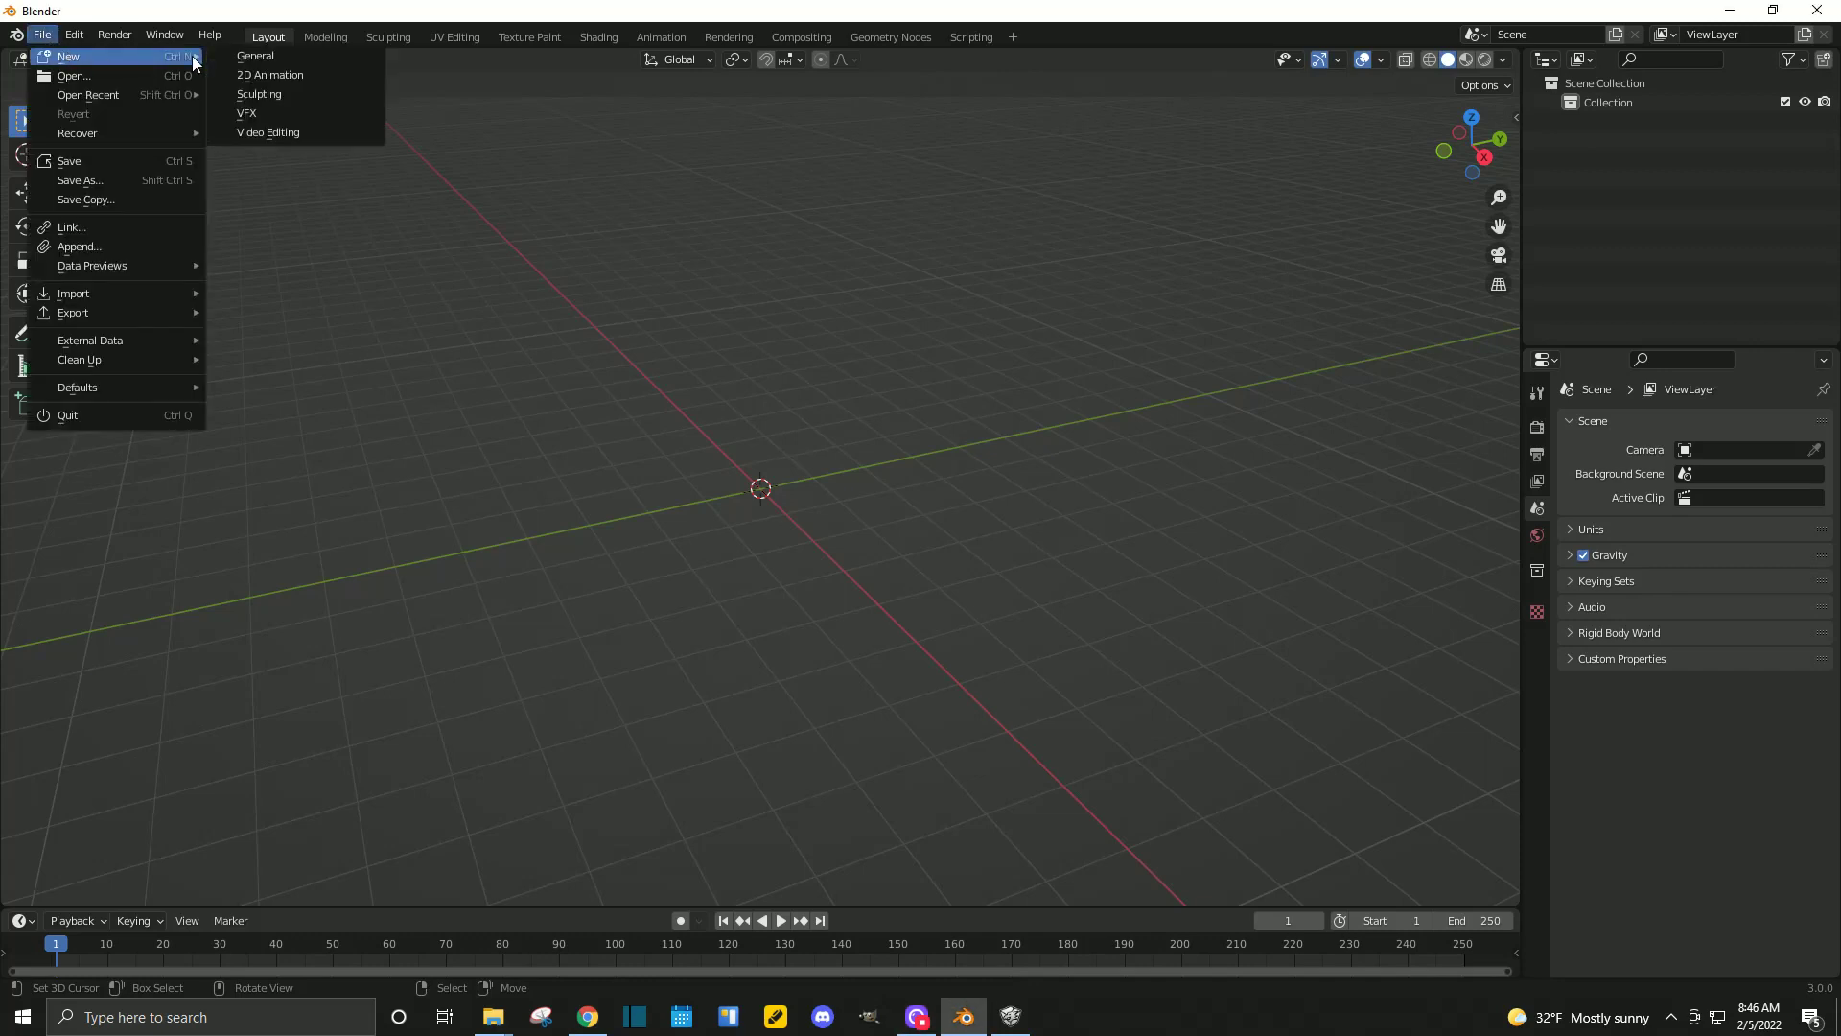
{"action": "left_click", "coordinate": [257, 56]}
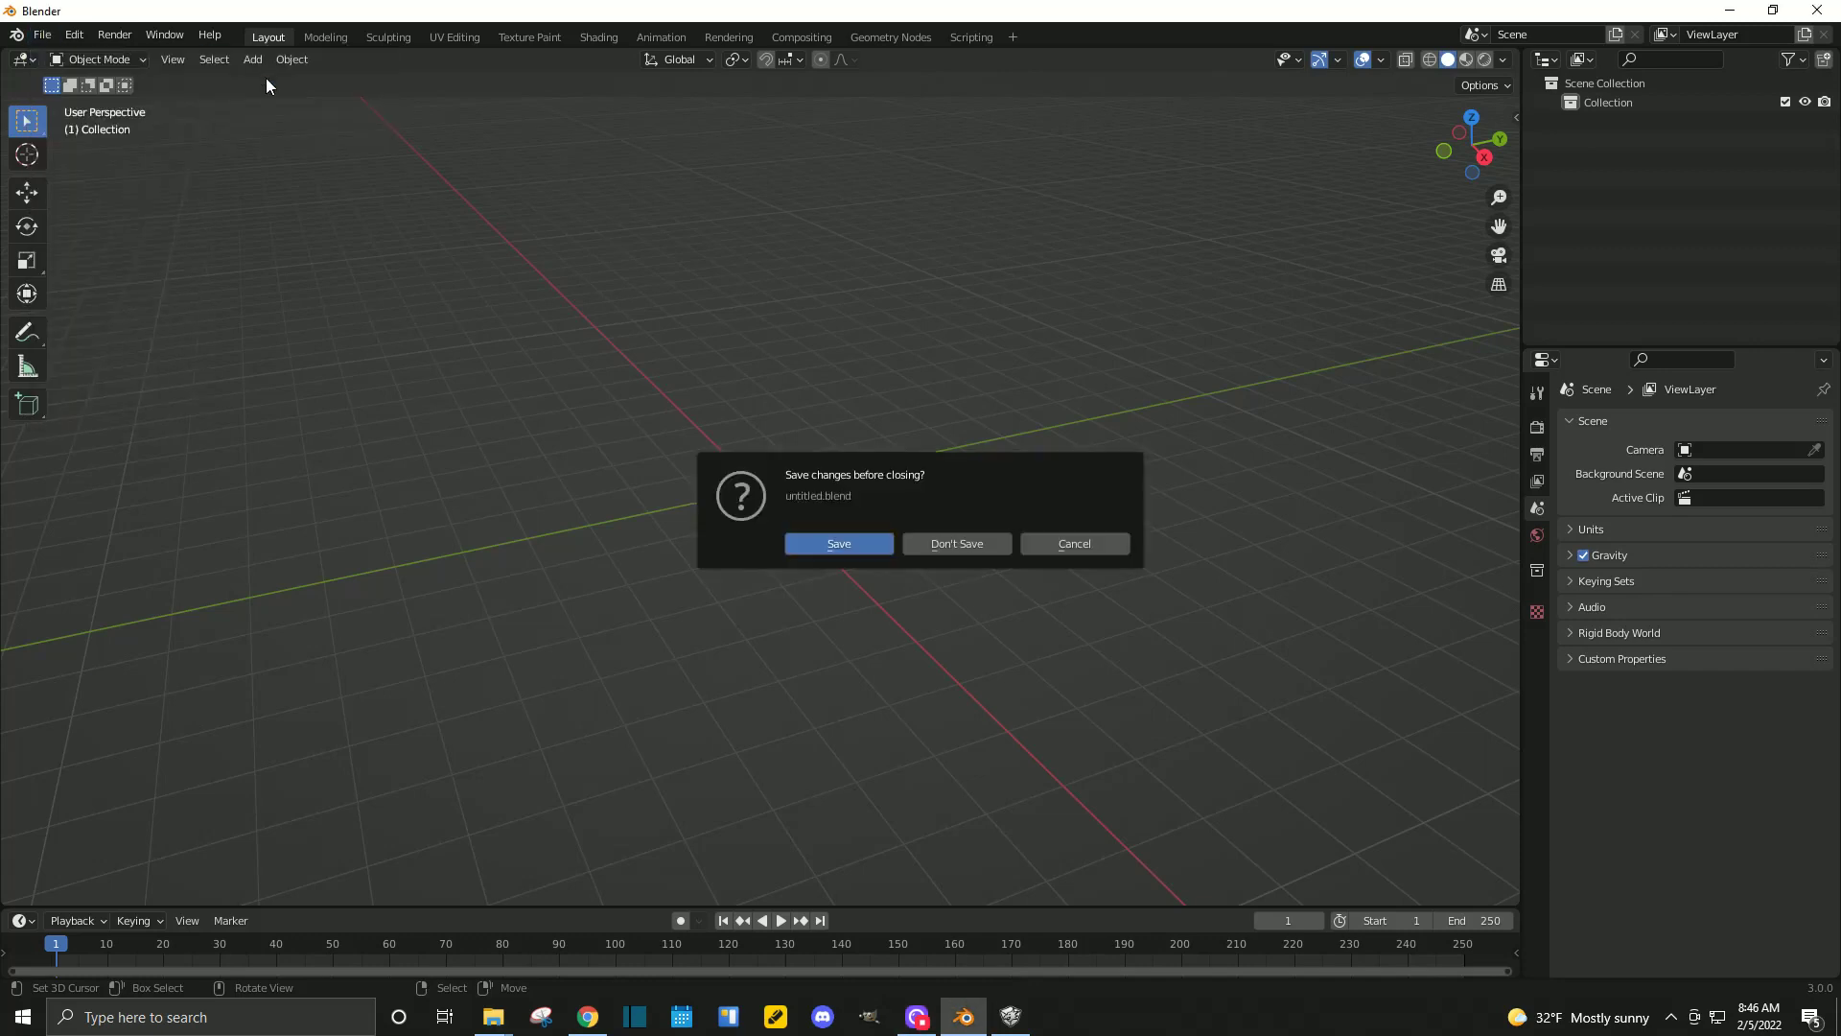
{"action": "left_click", "coordinate": [959, 544]}
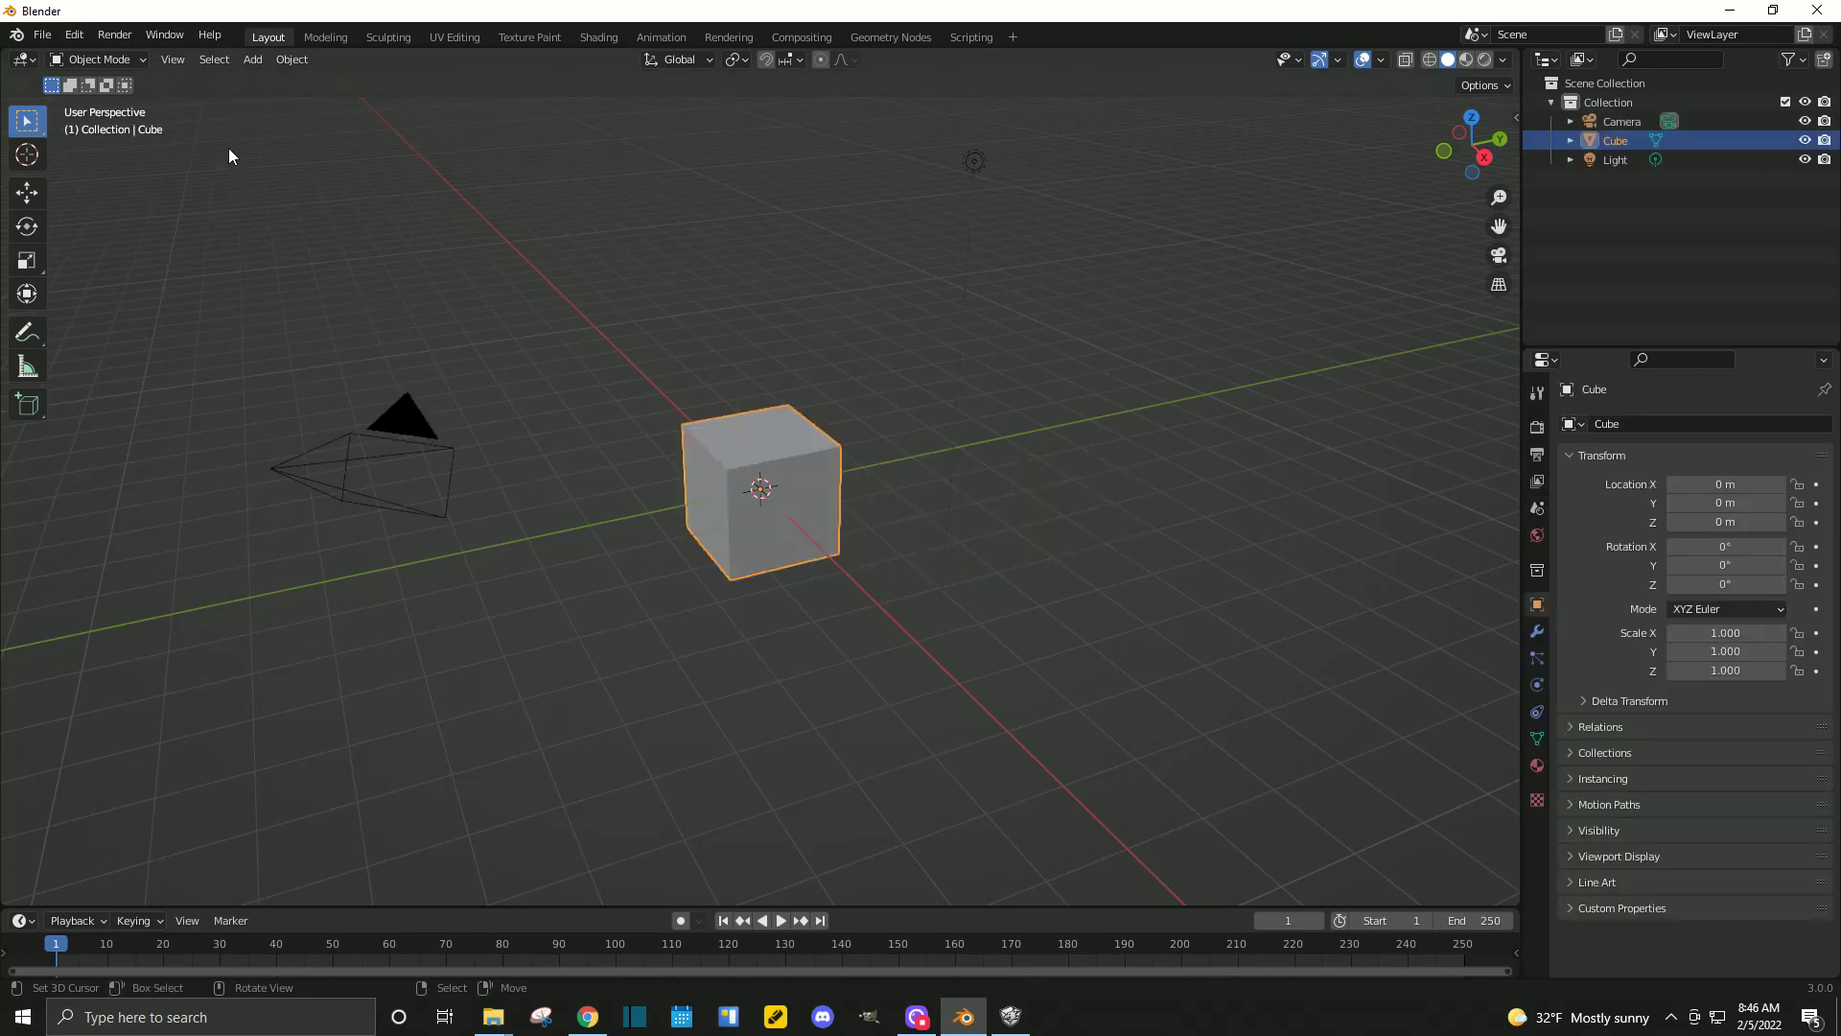
{"action": "left_click_drag", "start_coordinate": [229, 144], "coordinate": [1141, 547]}
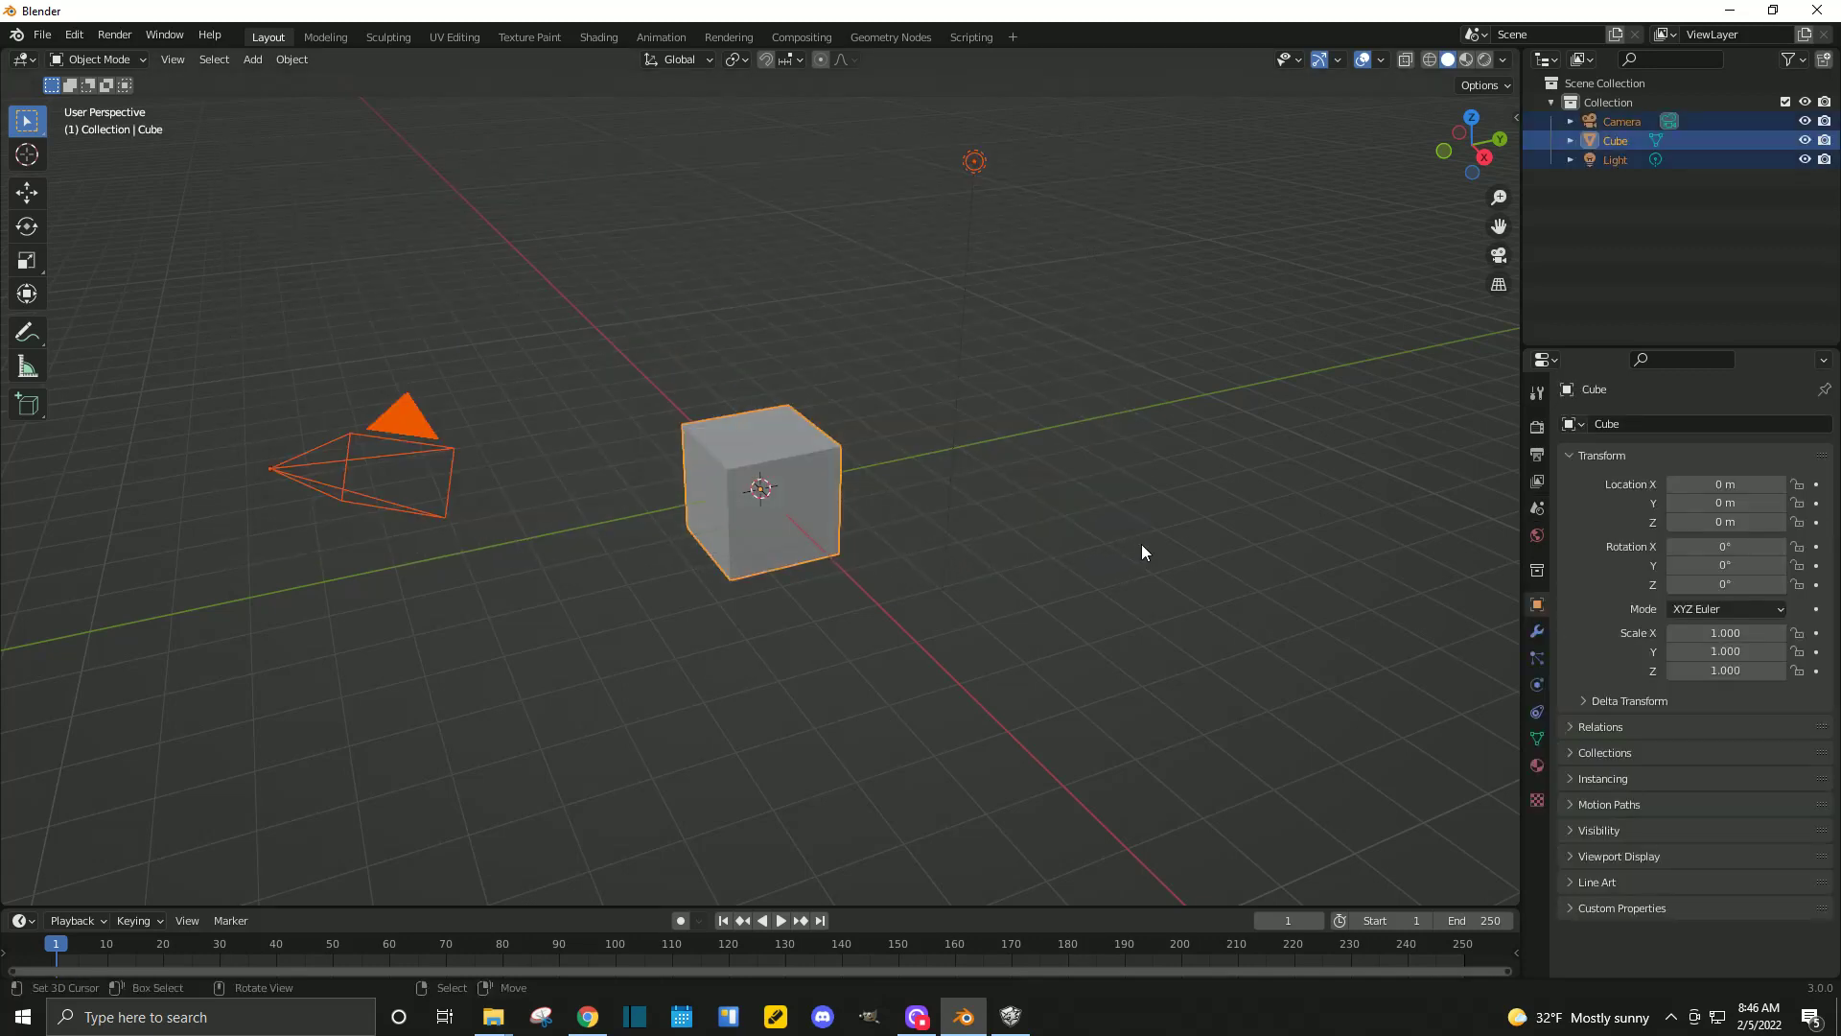
{"action": "key", "text": "Delete"}
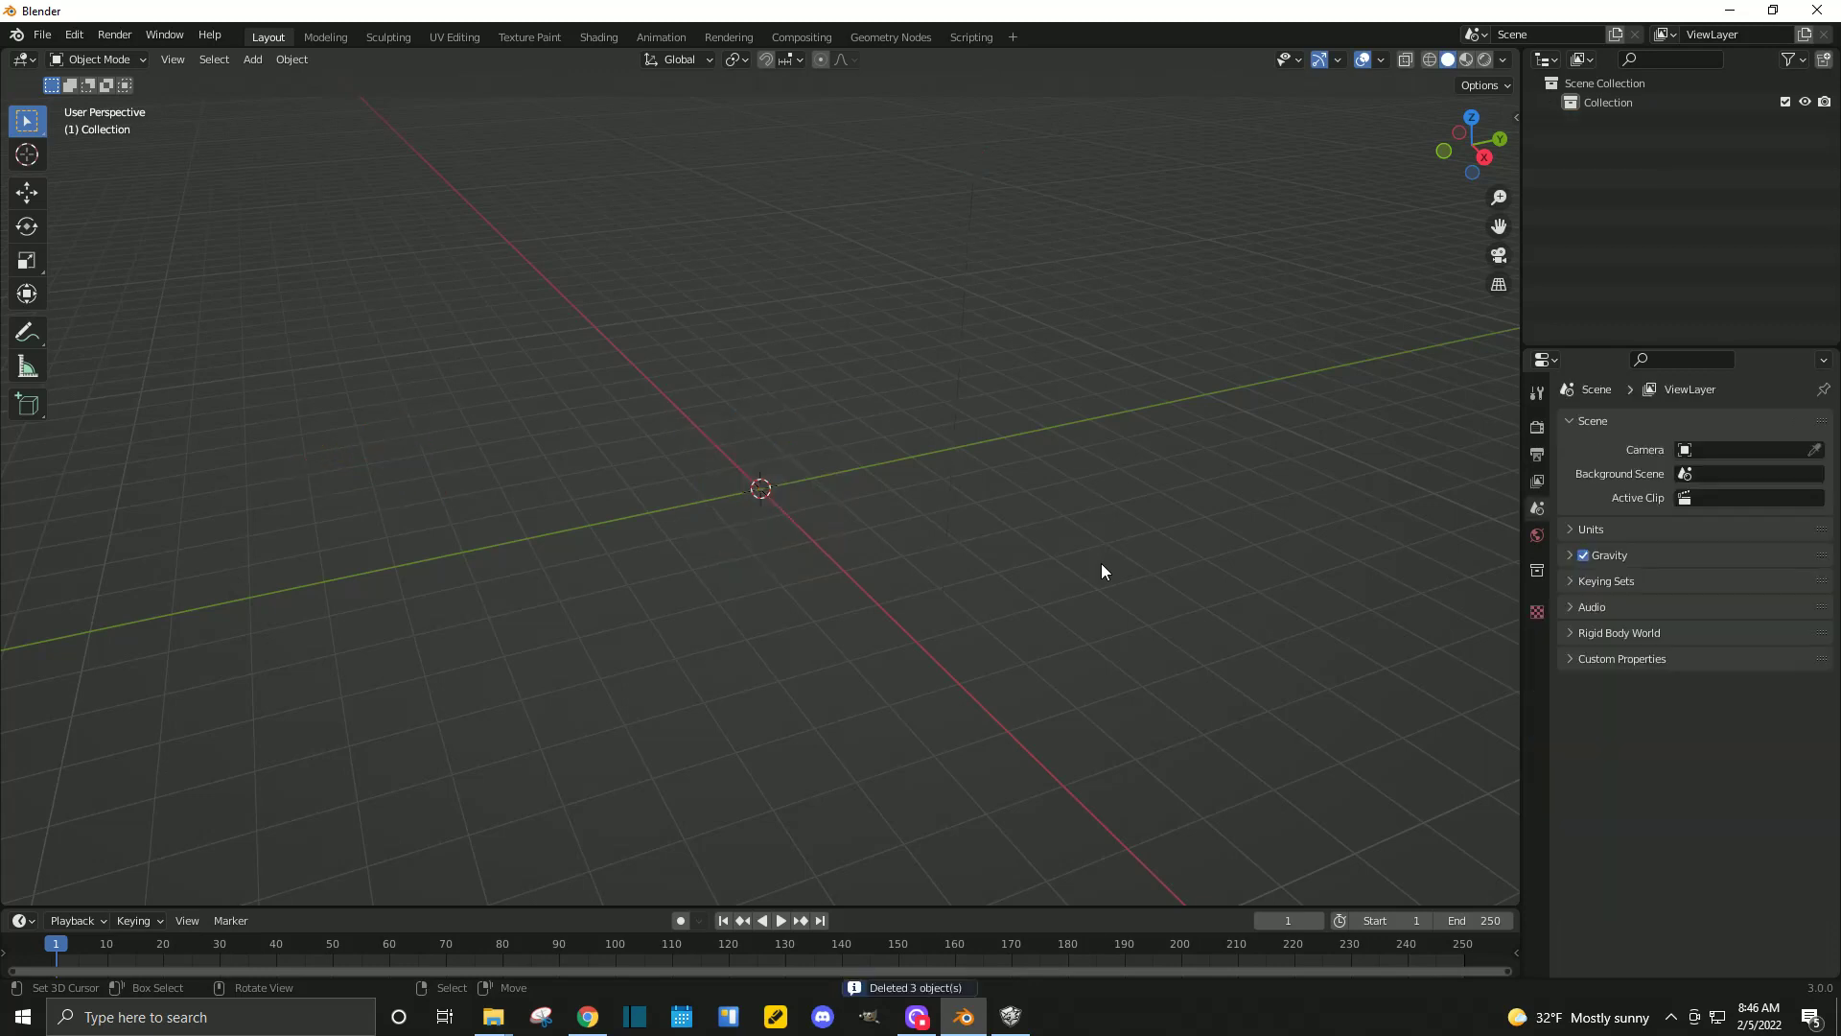
Import treetoon.png from the Desktop folder as an image plane.
{"action": "left_click", "coordinate": [212, 37]}
{"action": "mouse_move", "coordinate": [296, 297]}
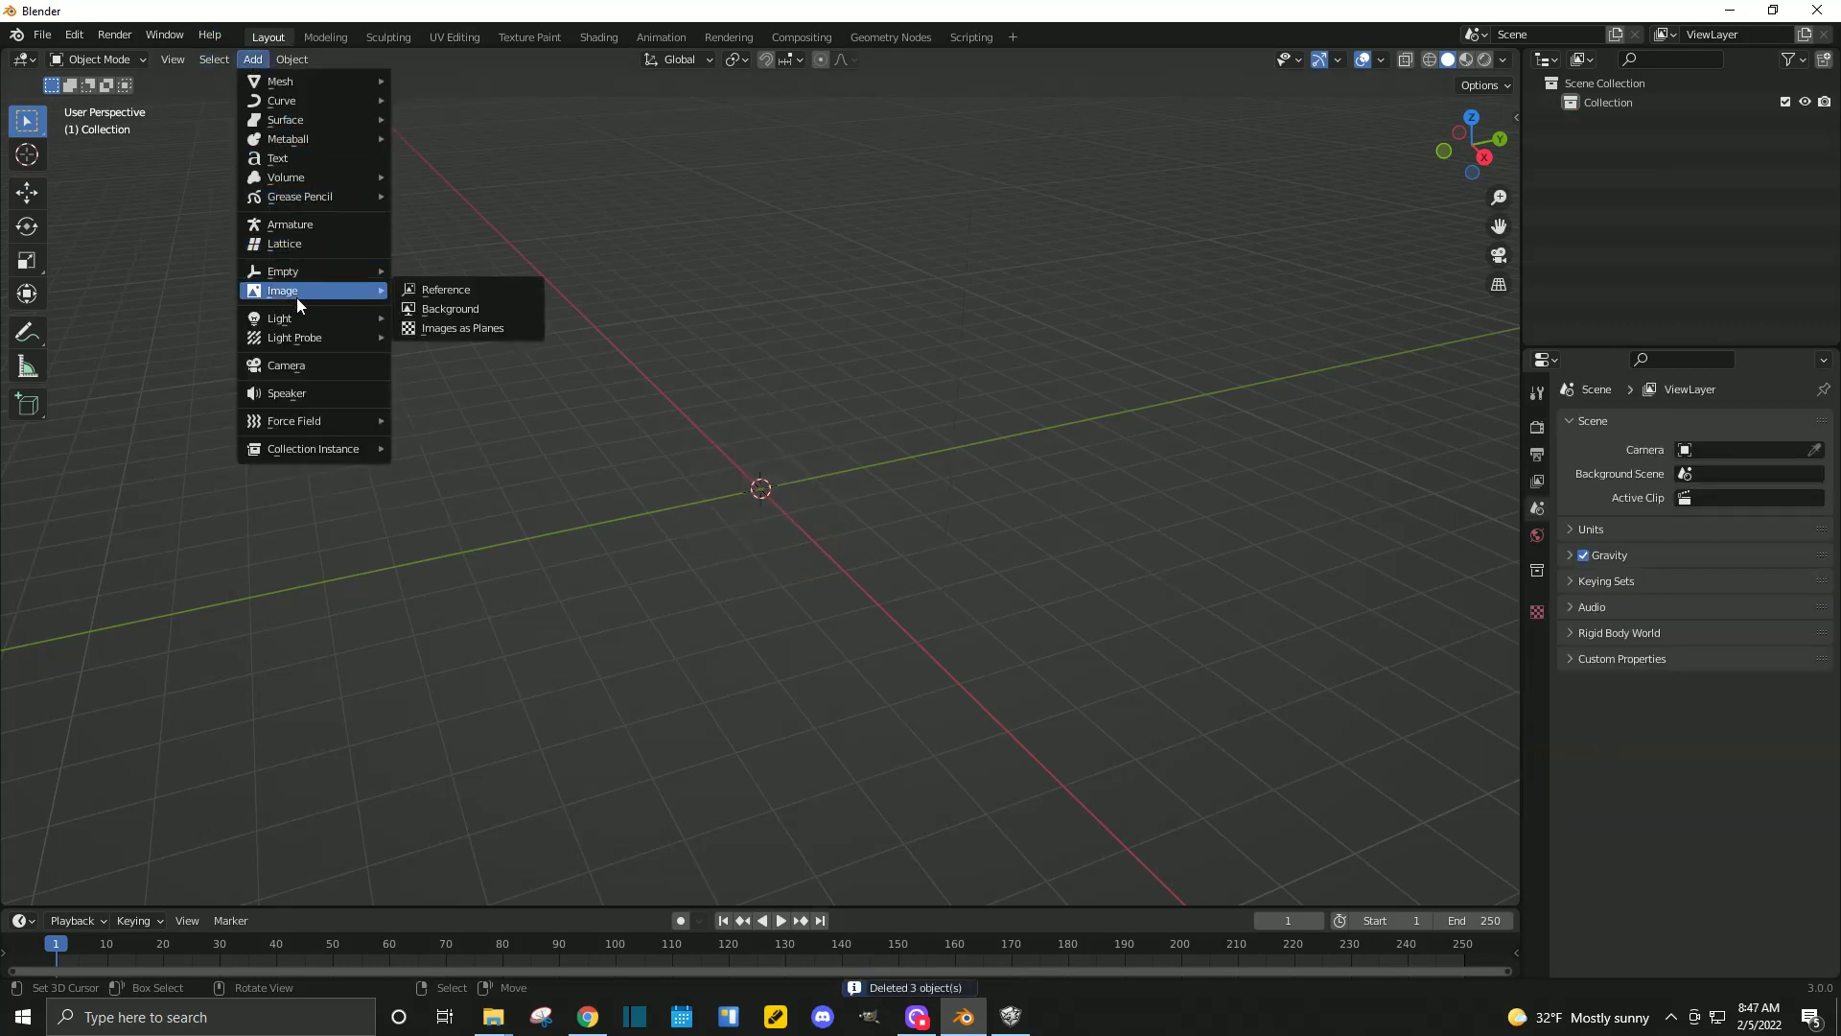
{"action": "left_click", "coordinate": [462, 328]}
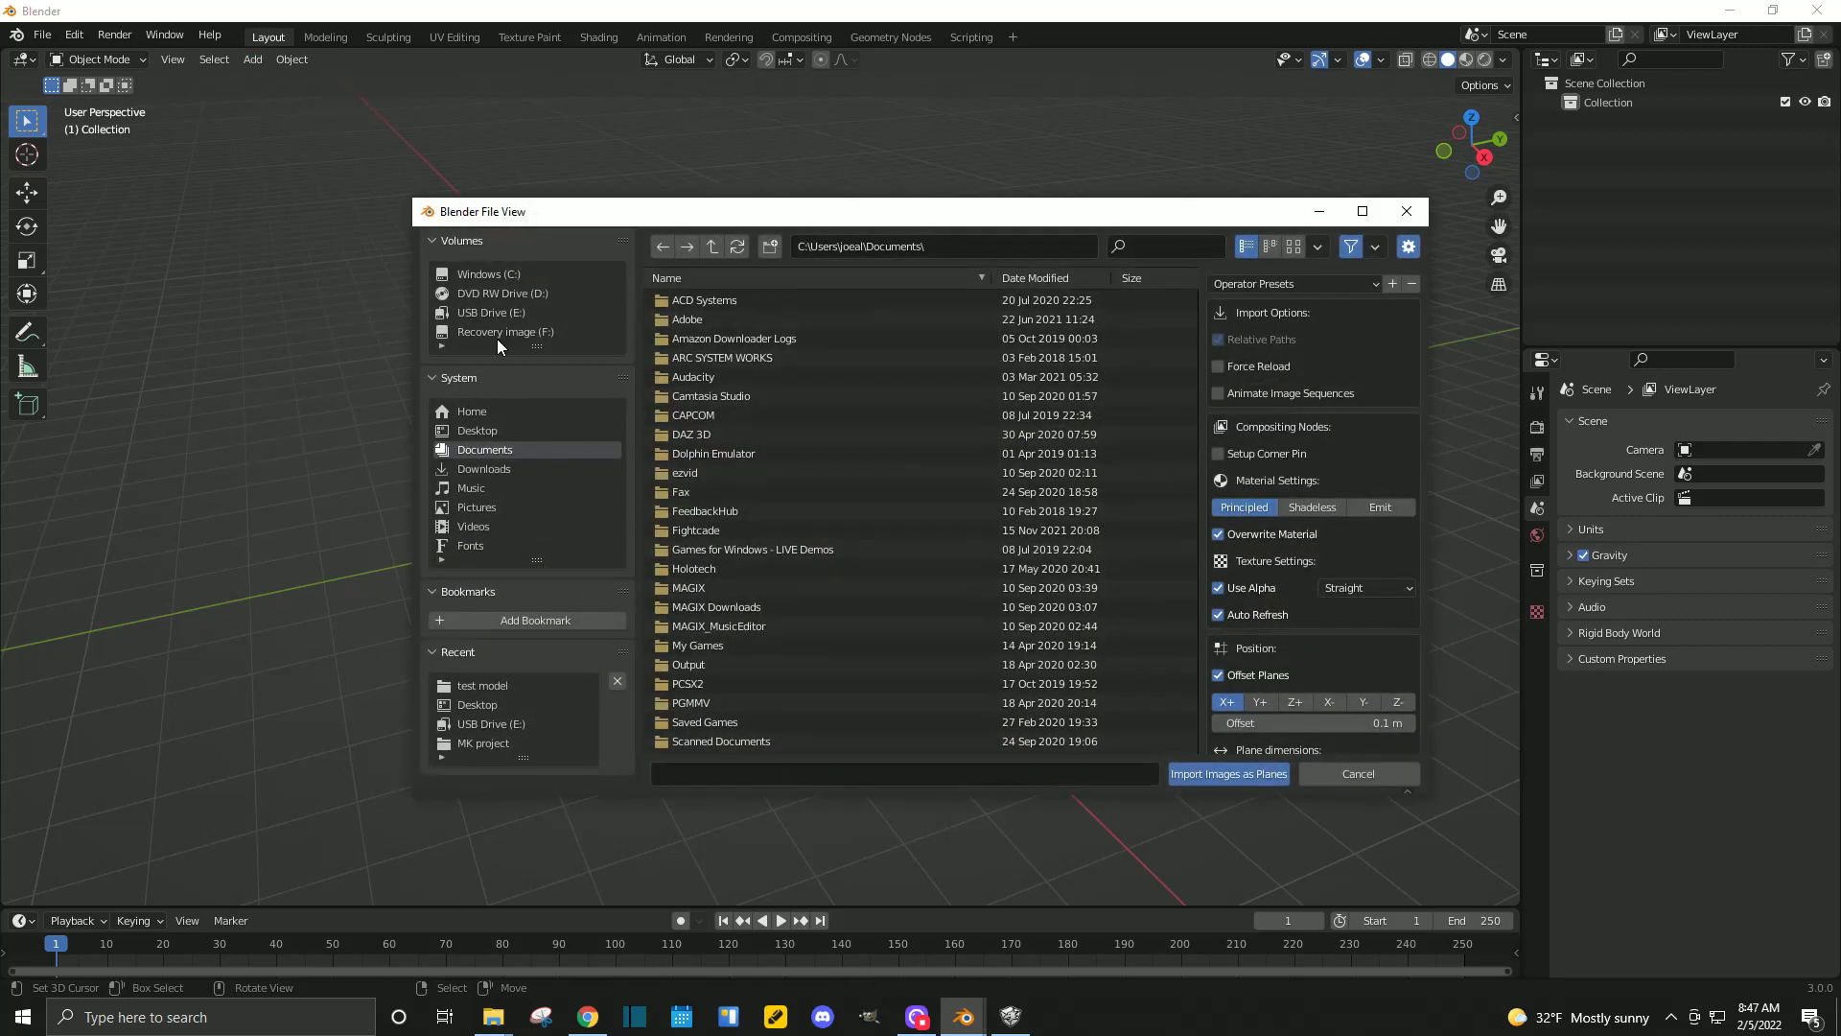
{"action": "left_click", "coordinate": [484, 705]}
{"action": "scroll", "coordinate": [868, 641], "scroll_direction": "down", "scroll_amount": 10}
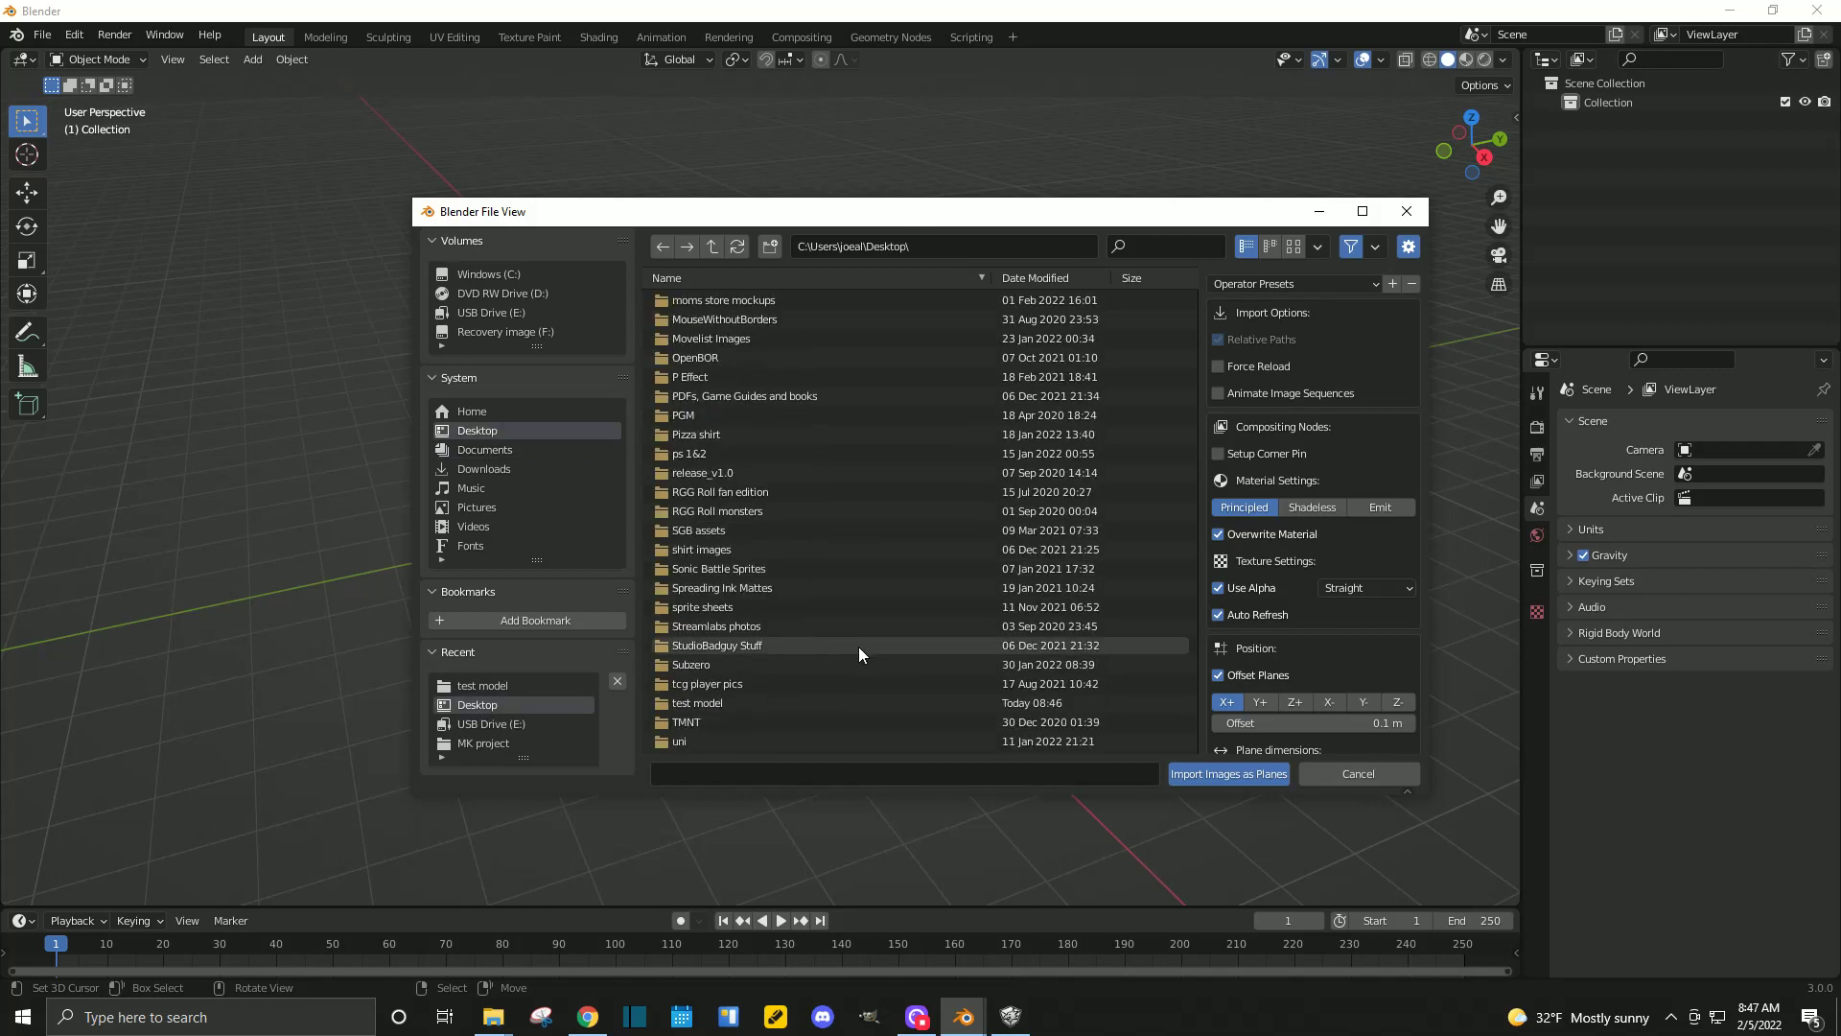
{"action": "scroll", "coordinate": [860, 646], "scroll_direction": "down", "scroll_amount": 8}
{"action": "left_click", "coordinate": [710, 685]}
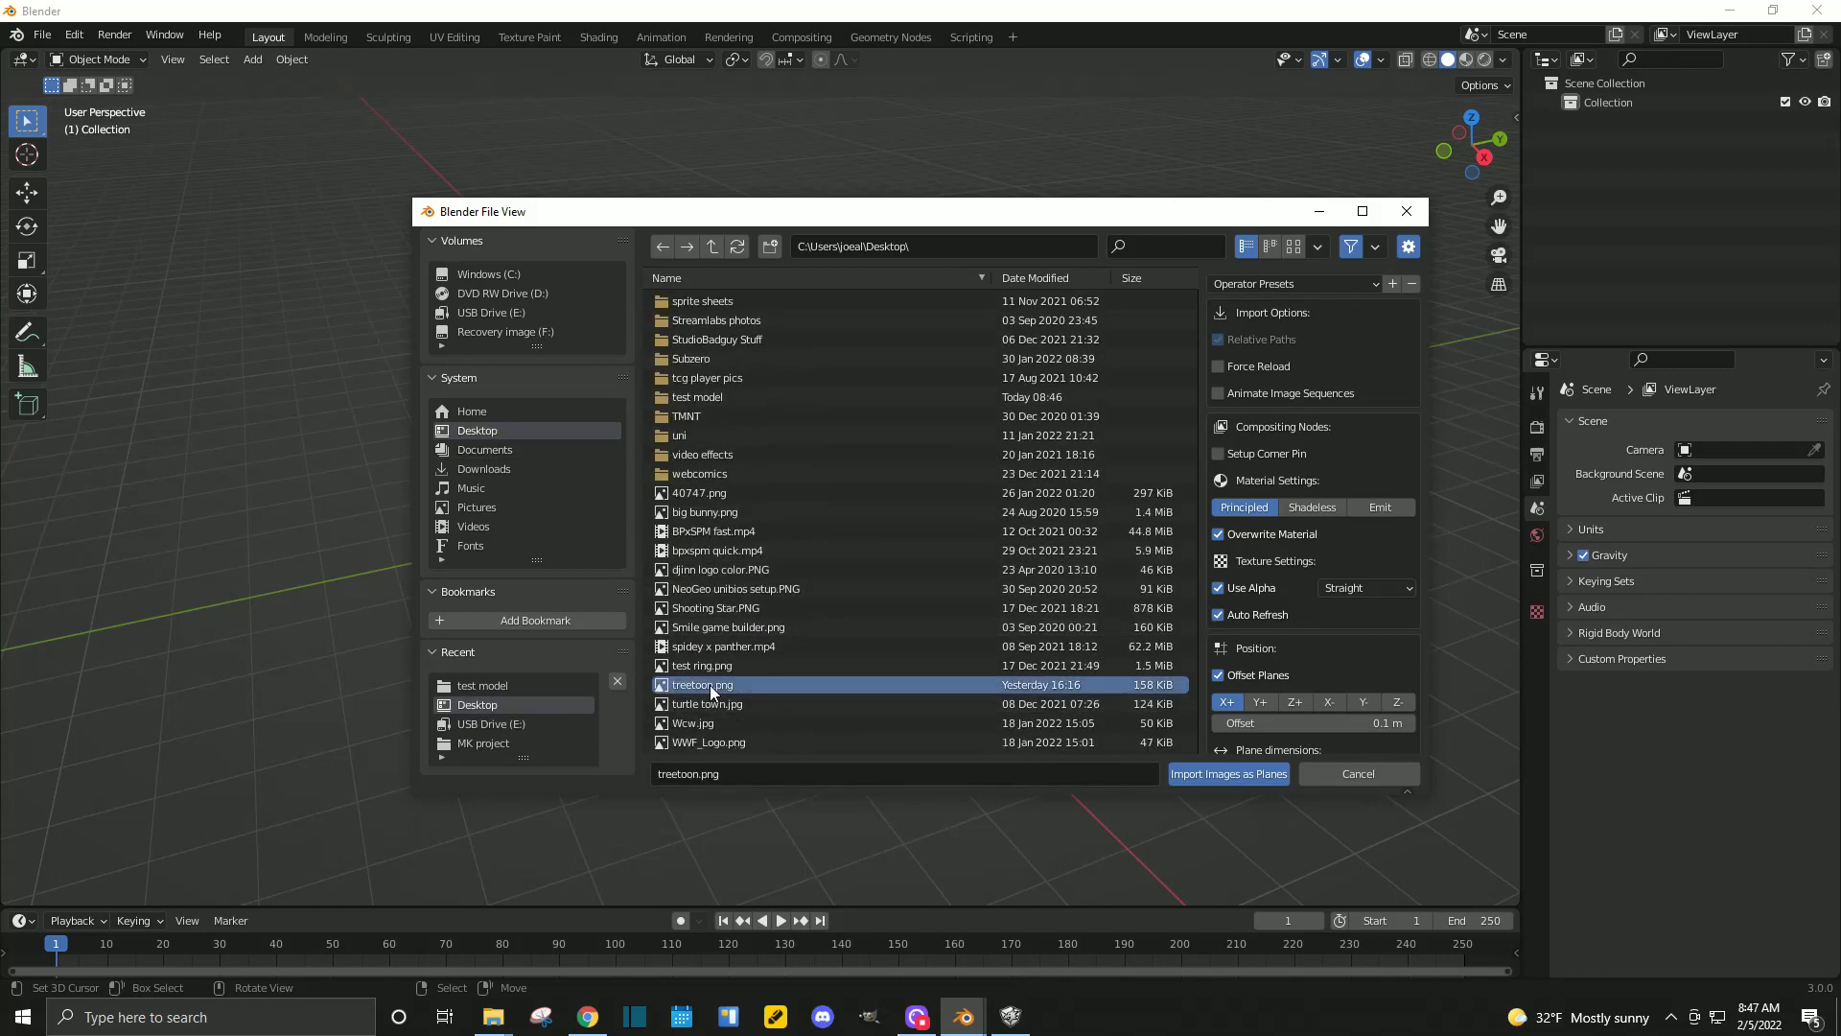
{"action": "left_click", "coordinate": [1222, 775]}
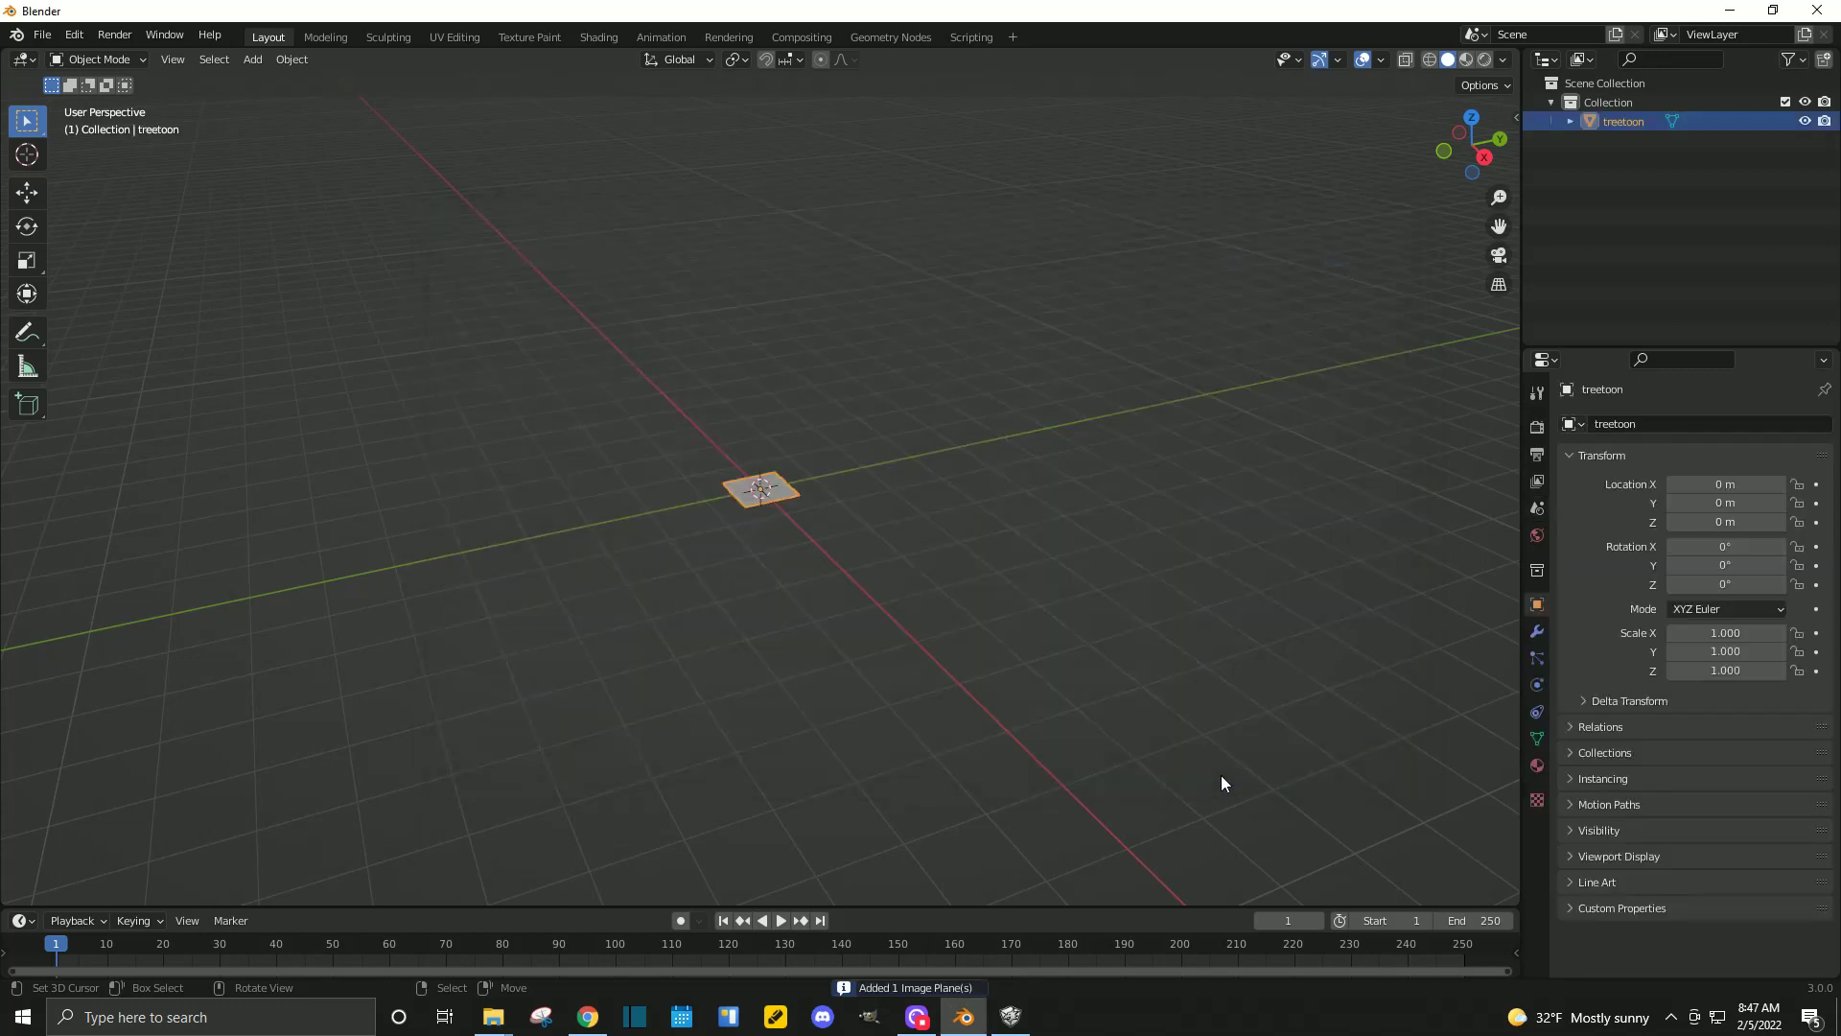
Display the scene in Material Preview shading and rotate the tree plane upright, about 90° around the X axis.
{"action": "scroll", "coordinate": [1113, 430], "scroll_direction": "up", "scroll_amount": 4}
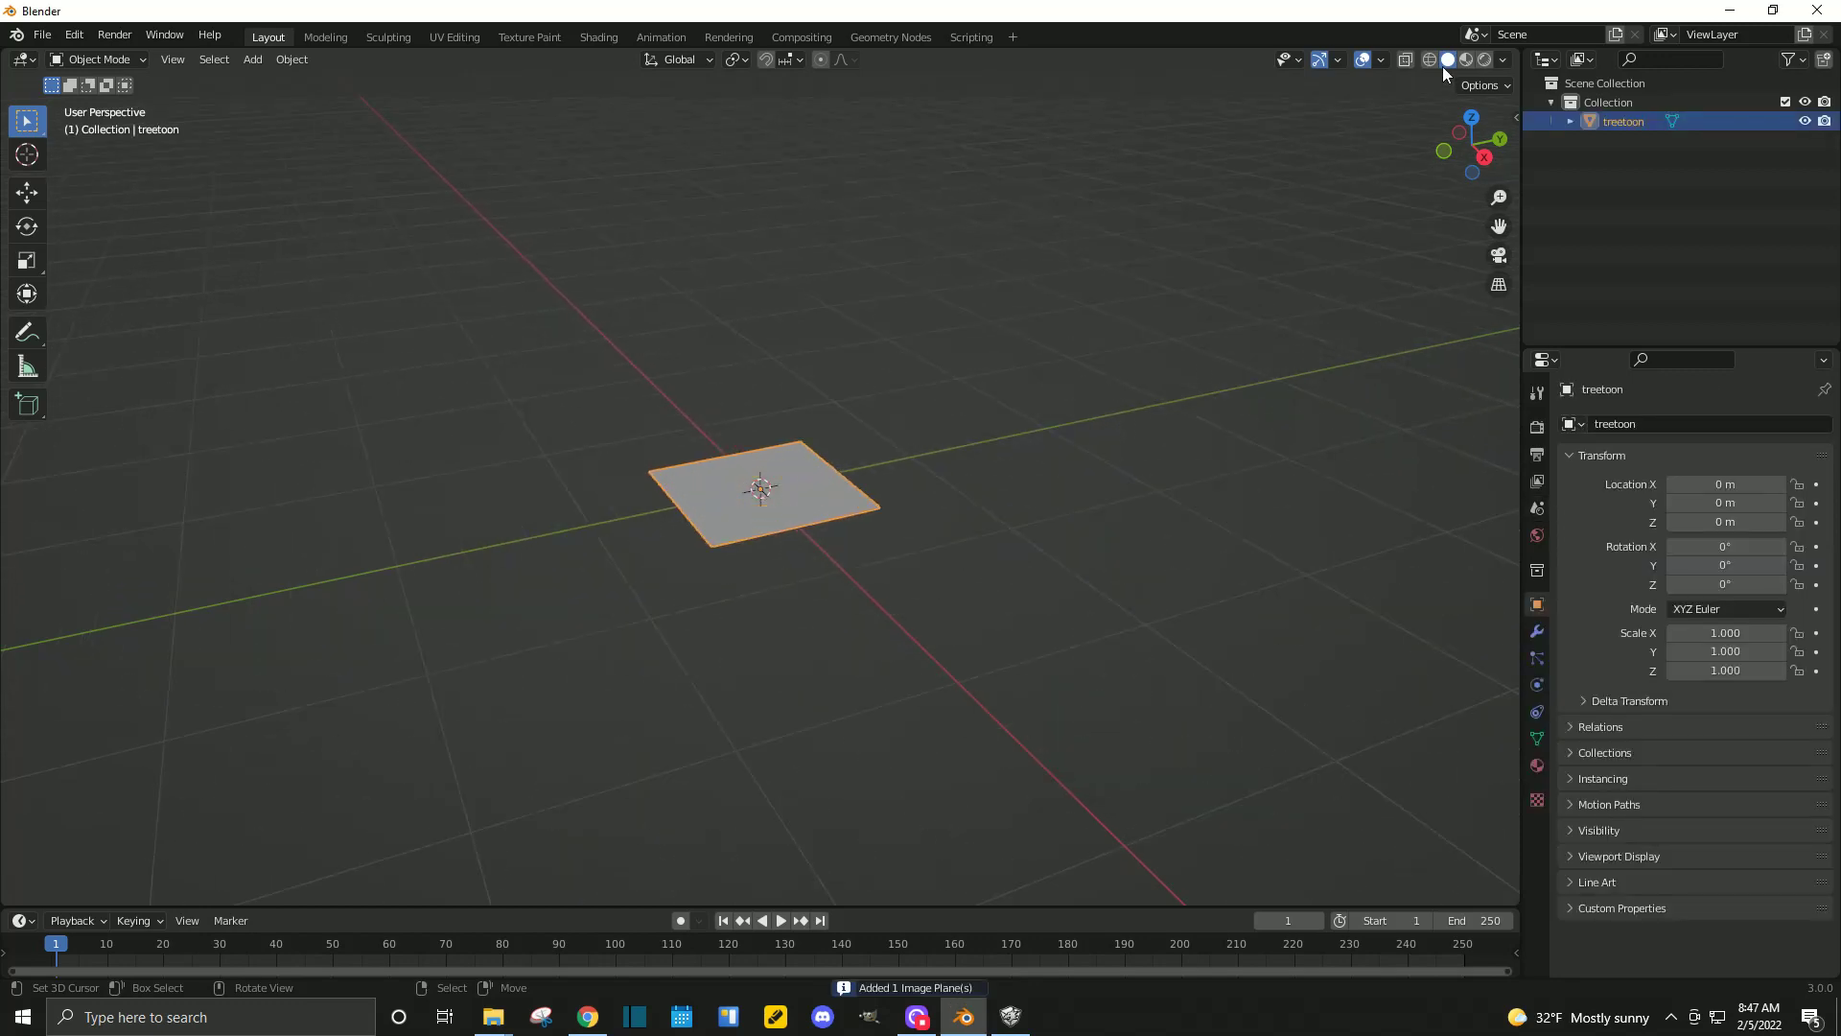
{"action": "left_click", "coordinate": [1467, 59]}
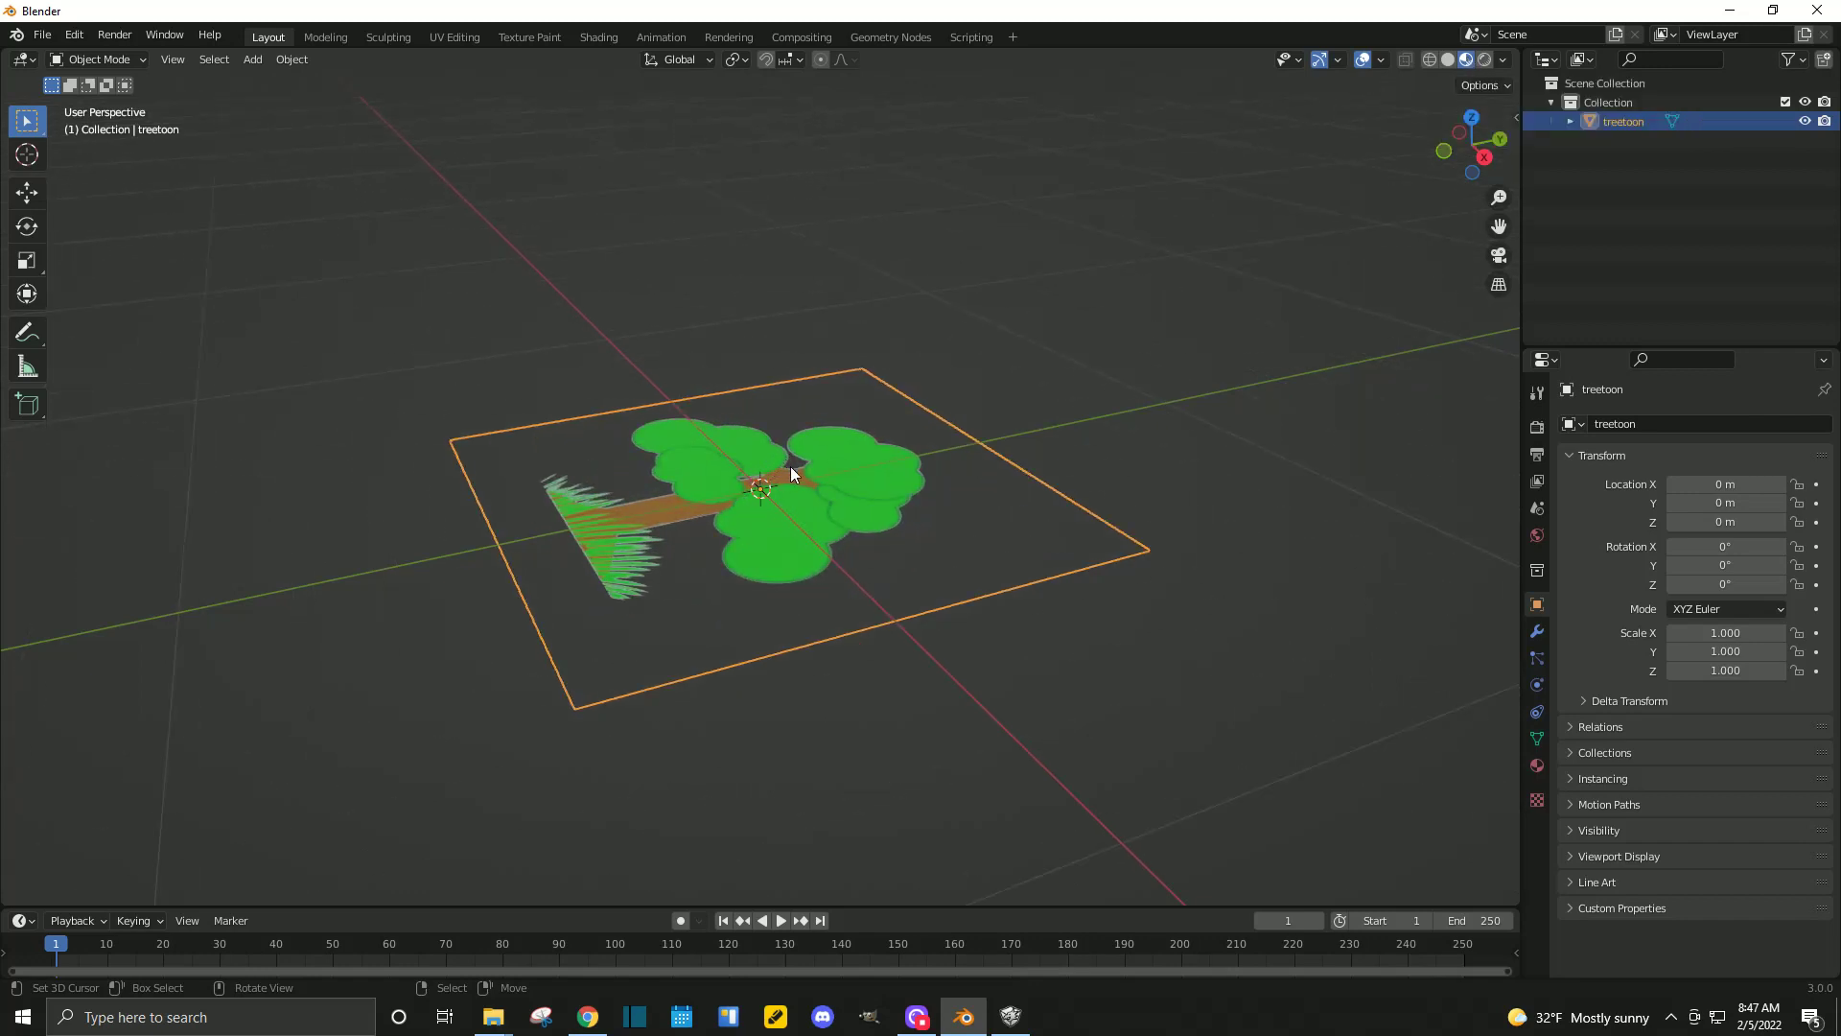
{"action": "left_click", "coordinate": [32, 223]}
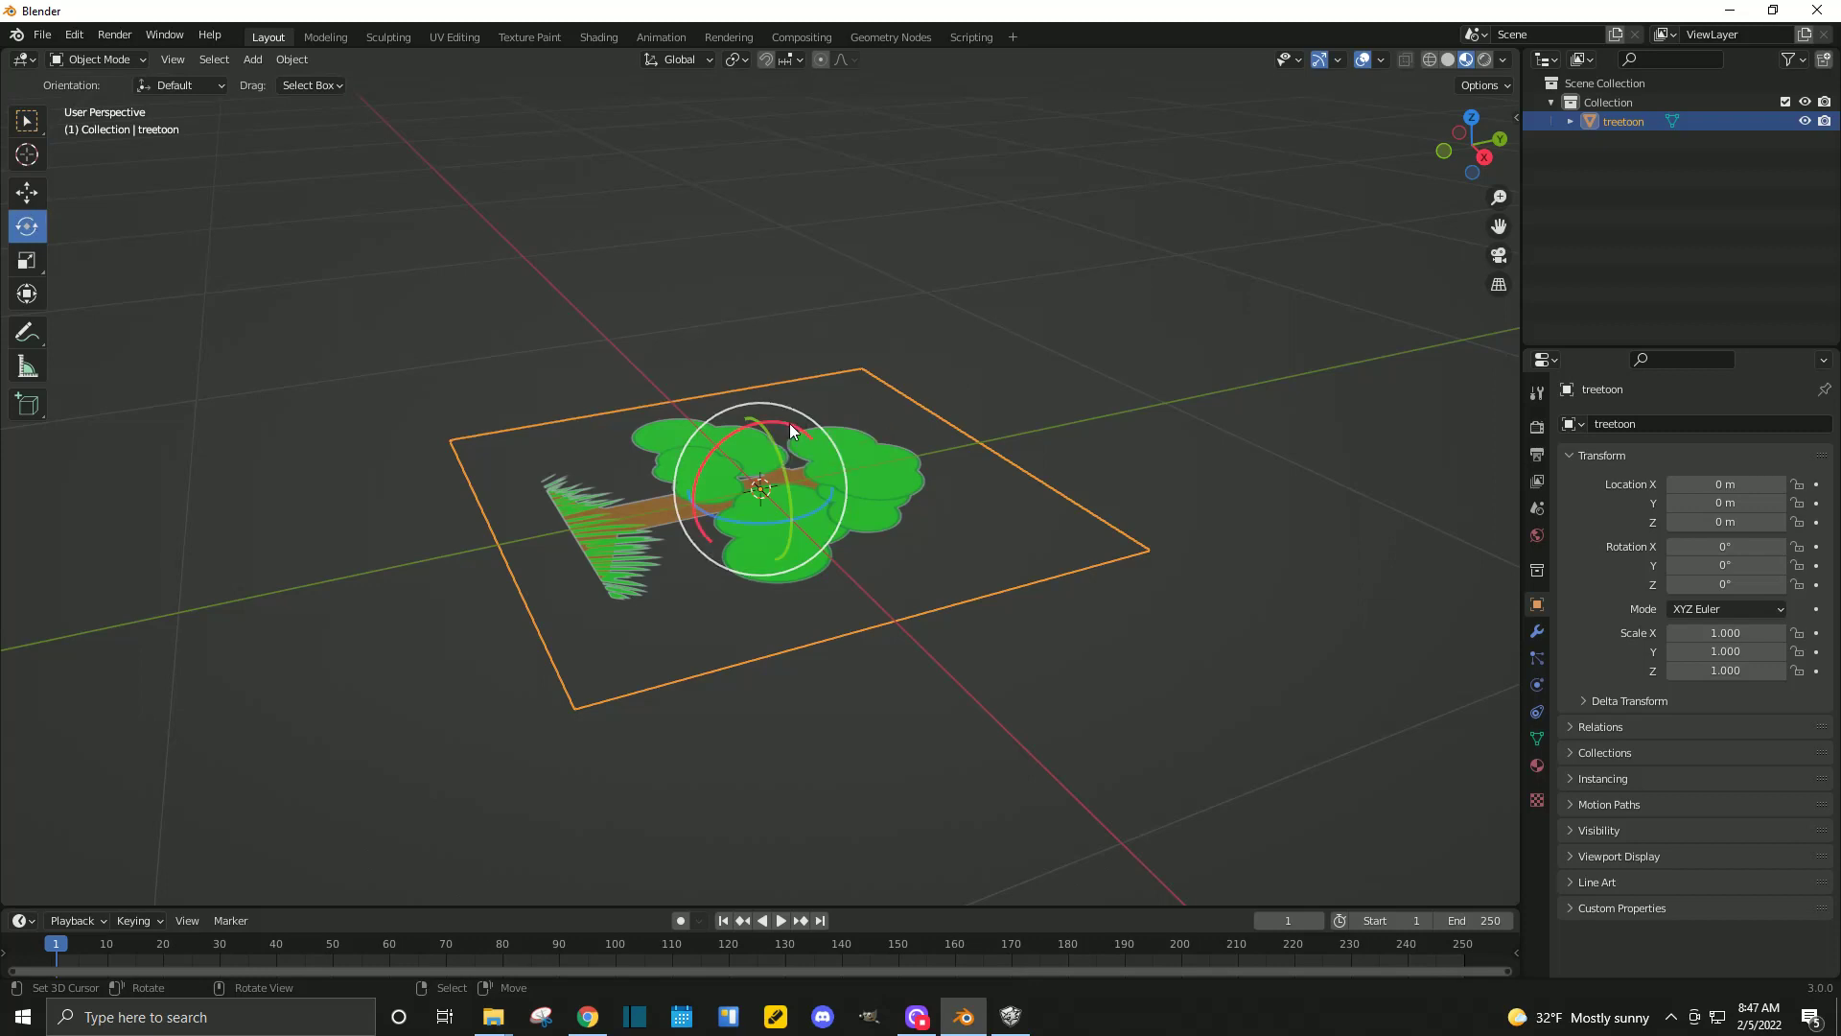
{"action": "left_click_drag", "start_coordinate": [791, 424], "coordinate": [704, 461]}
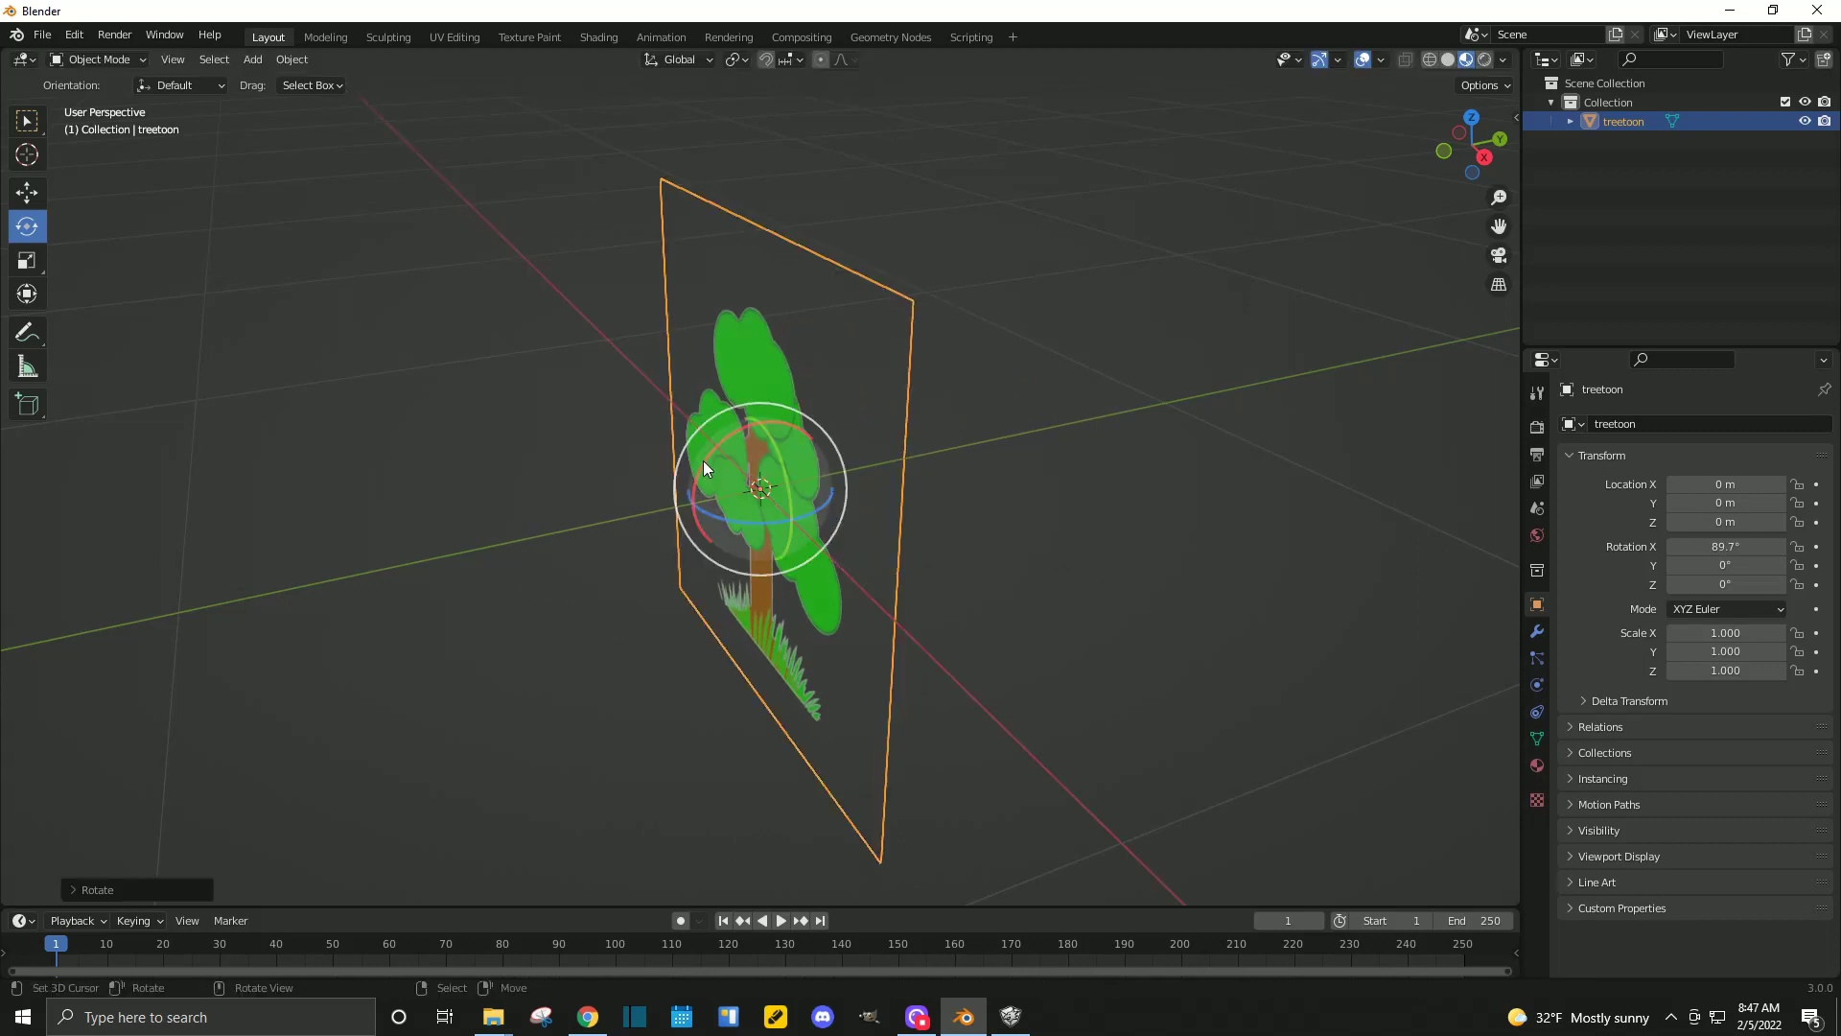
{"action": "middle_click_drag", "start_coordinate": [963, 532], "coordinate": [1024, 518]}
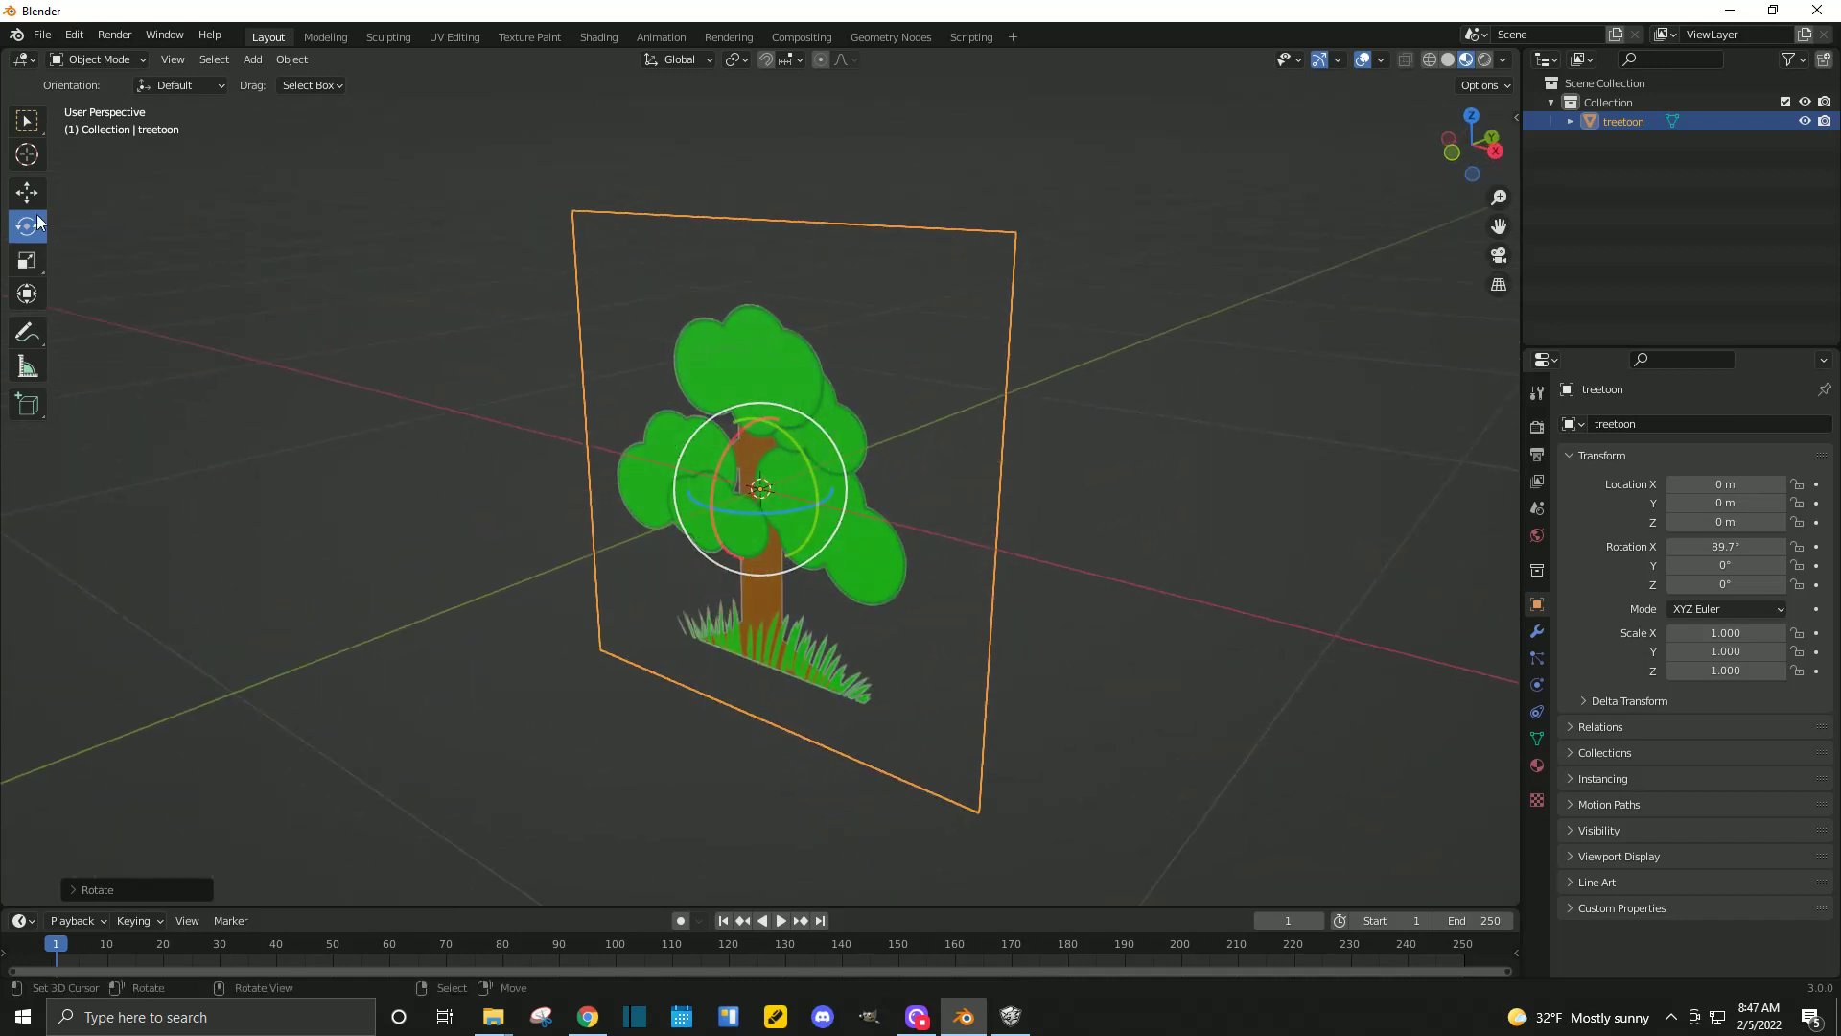
Scale the tree plane down in proportion to about 0.058 in X and Y.
{"action": "scroll", "coordinate": [898, 441], "scroll_direction": "down", "scroll_amount": 5}
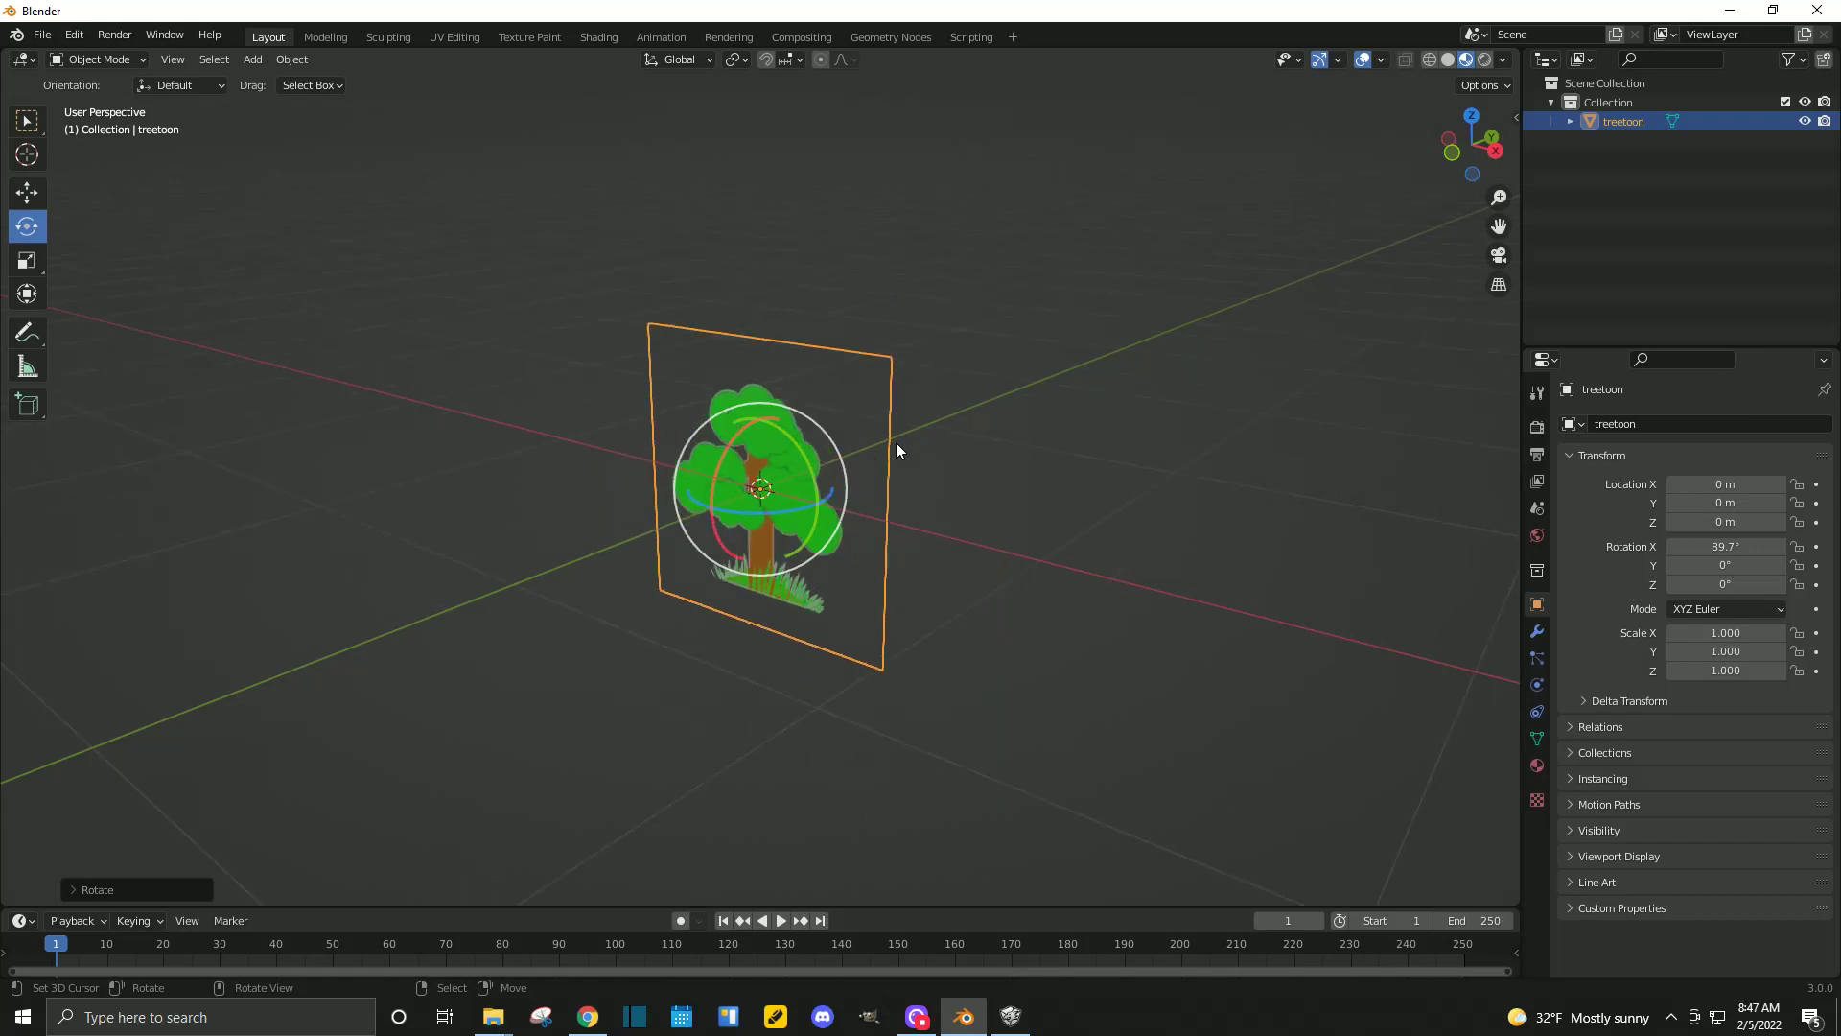
{"action": "scroll", "coordinate": [791, 439], "scroll_direction": "up", "scroll_amount": 2}
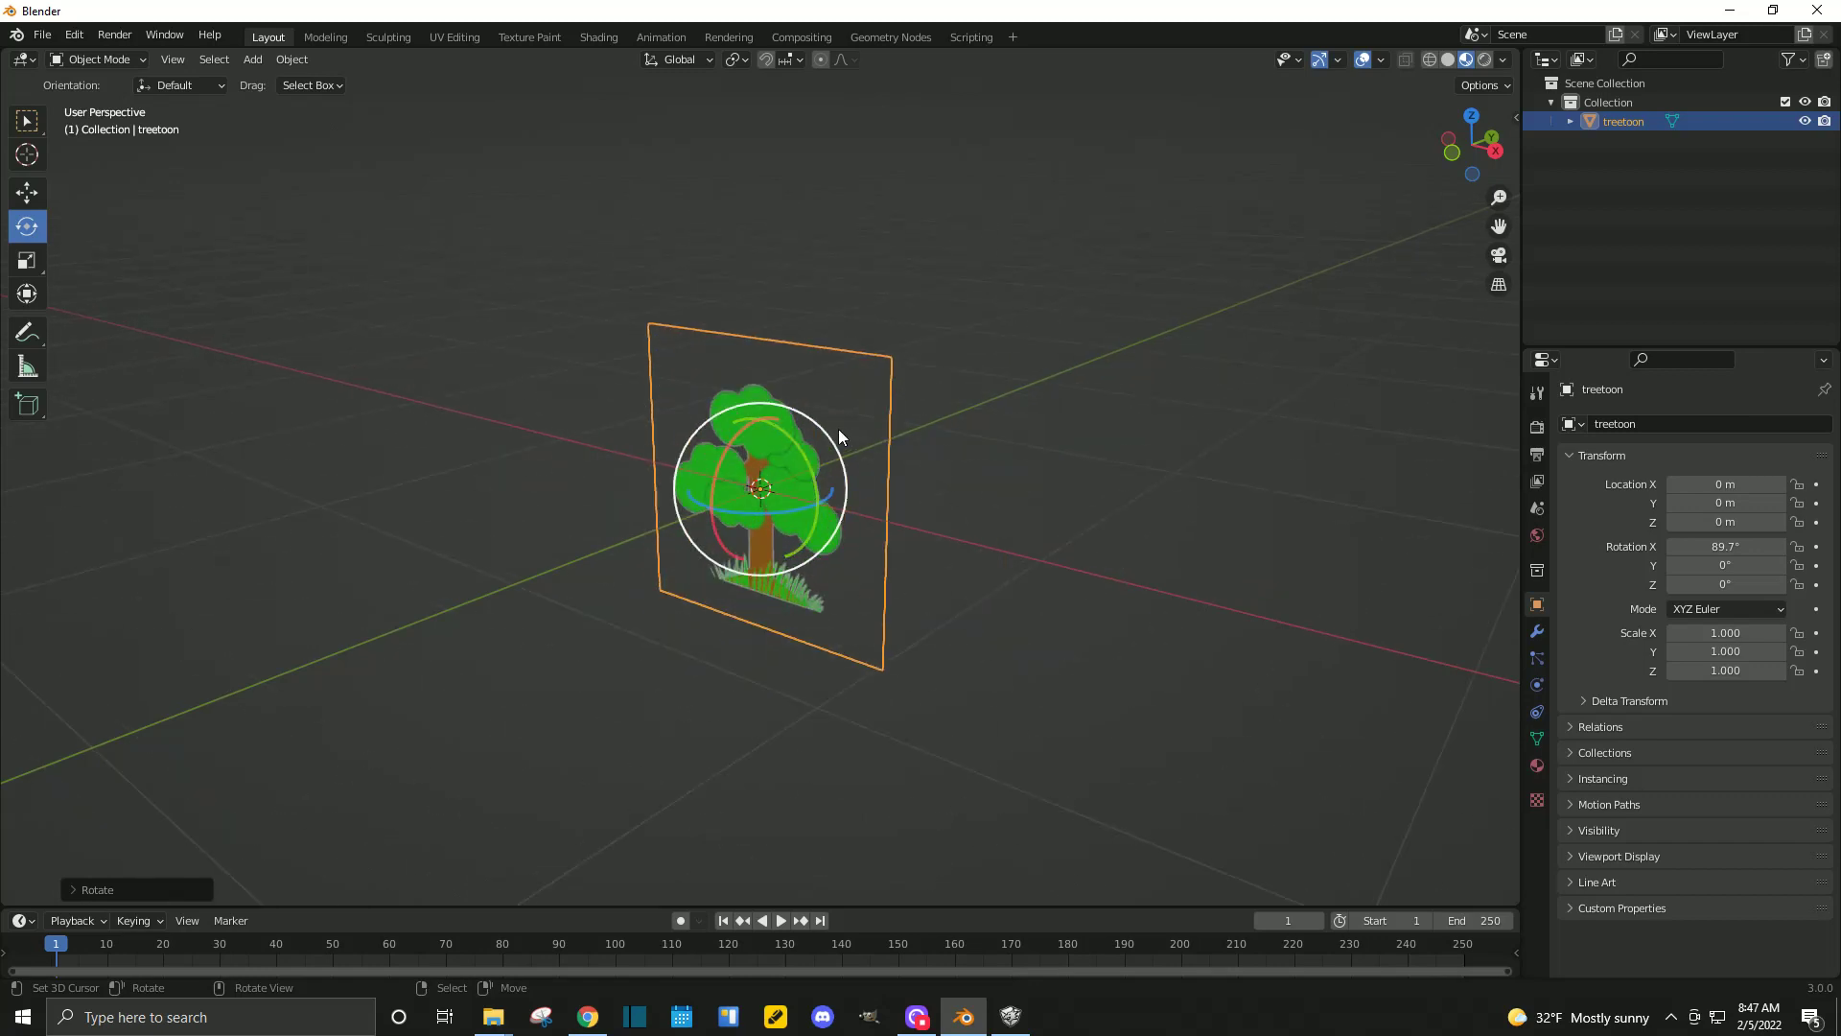
{"action": "left_click", "coordinate": [26, 259]}
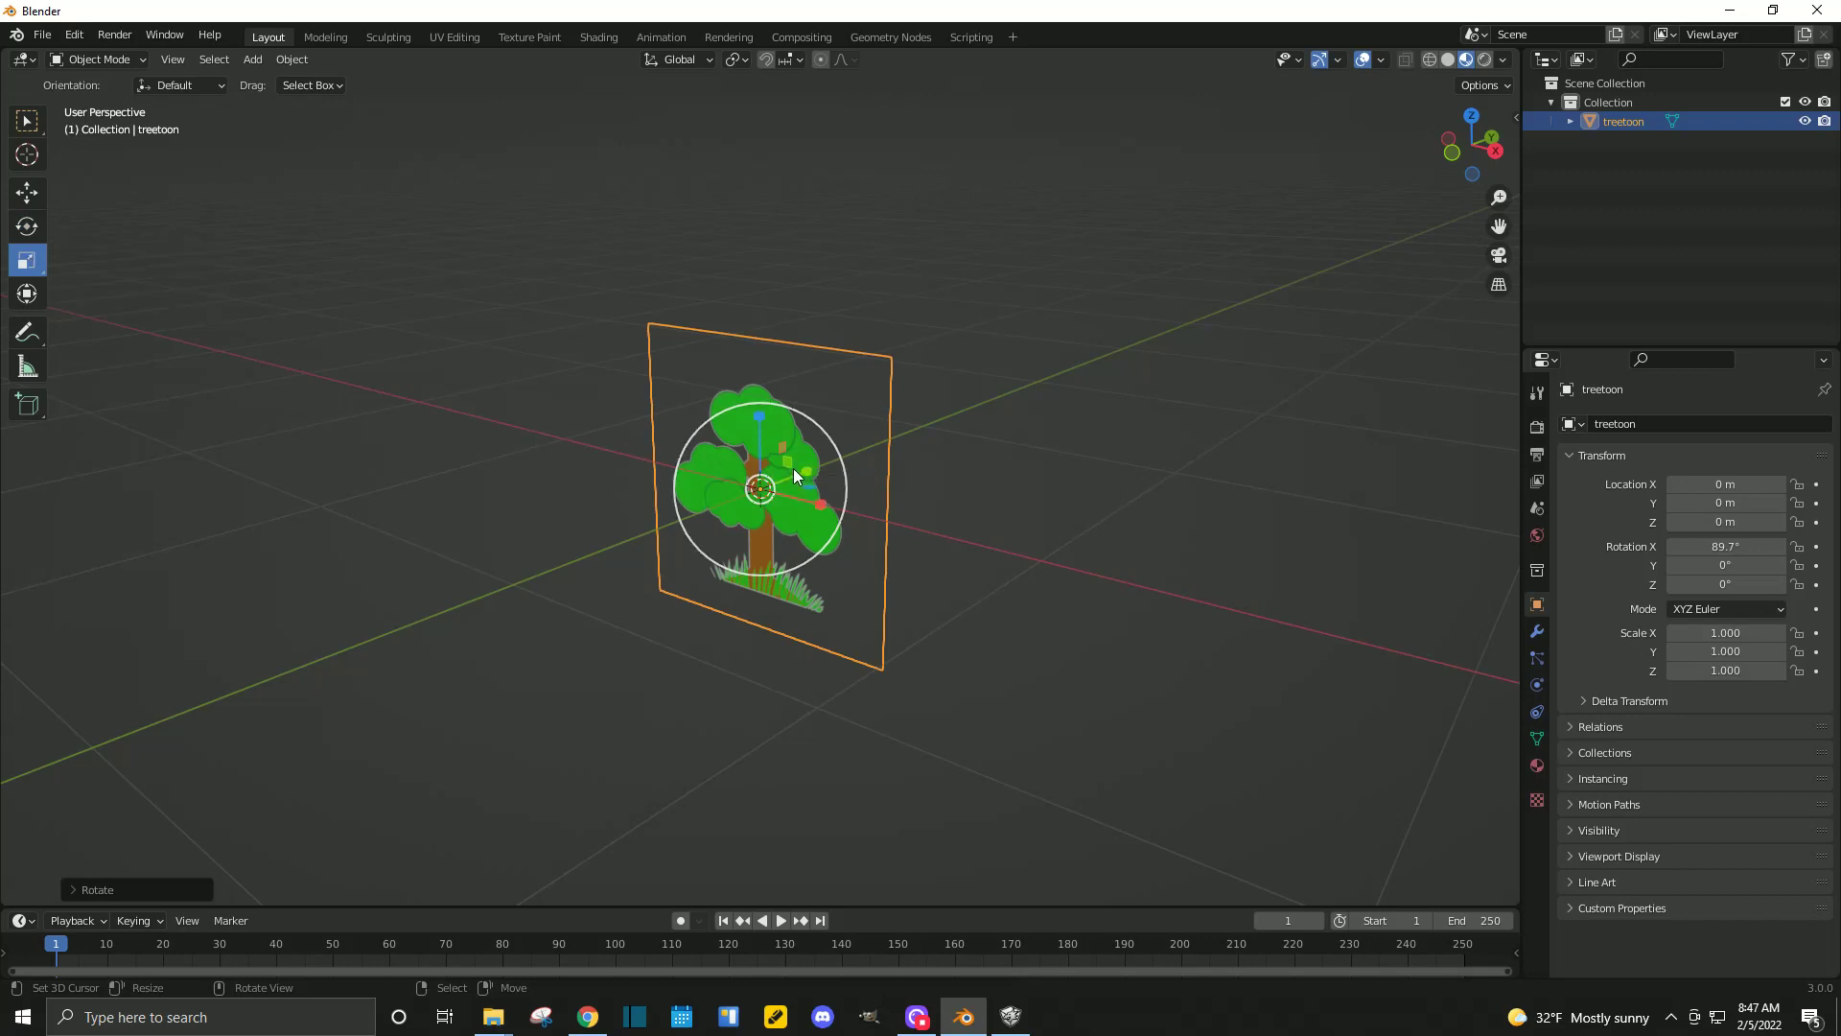
{"action": "scroll", "coordinate": [868, 482], "scroll_direction": "up", "scroll_amount": 3}
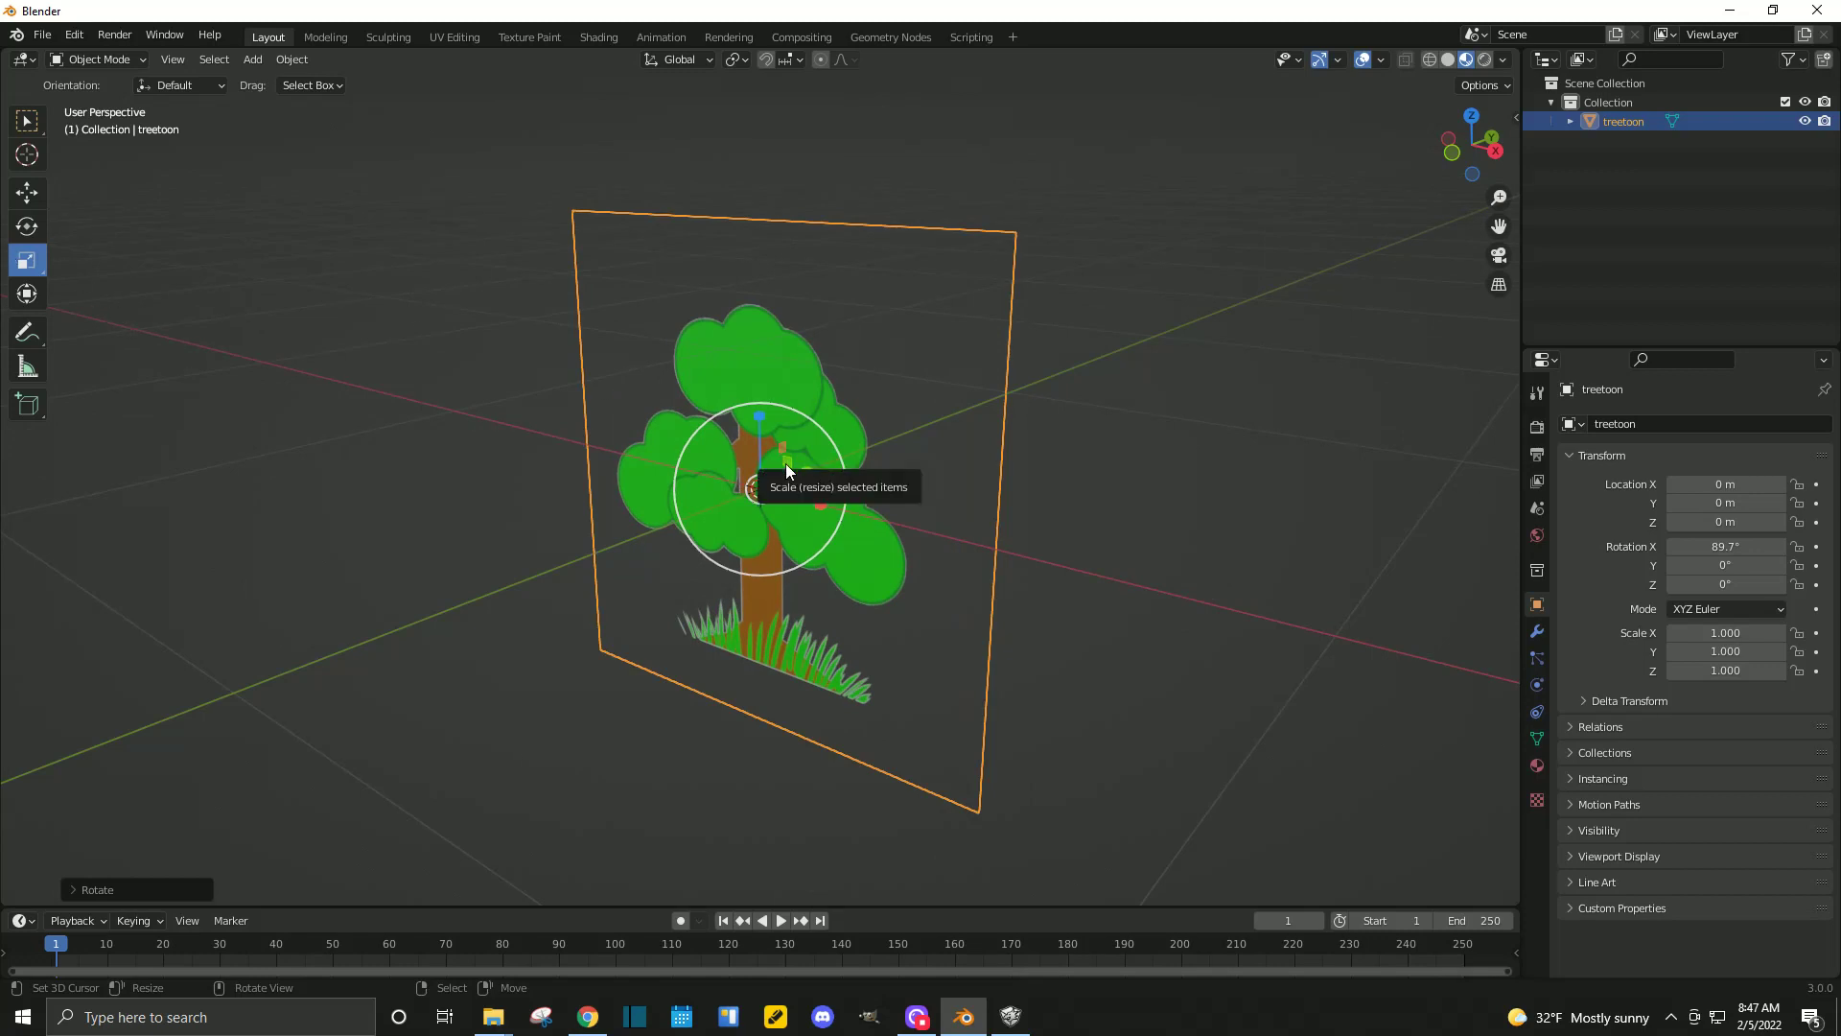
{"action": "left_click_drag", "start_coordinate": [786, 464], "coordinate": [771, 485]}
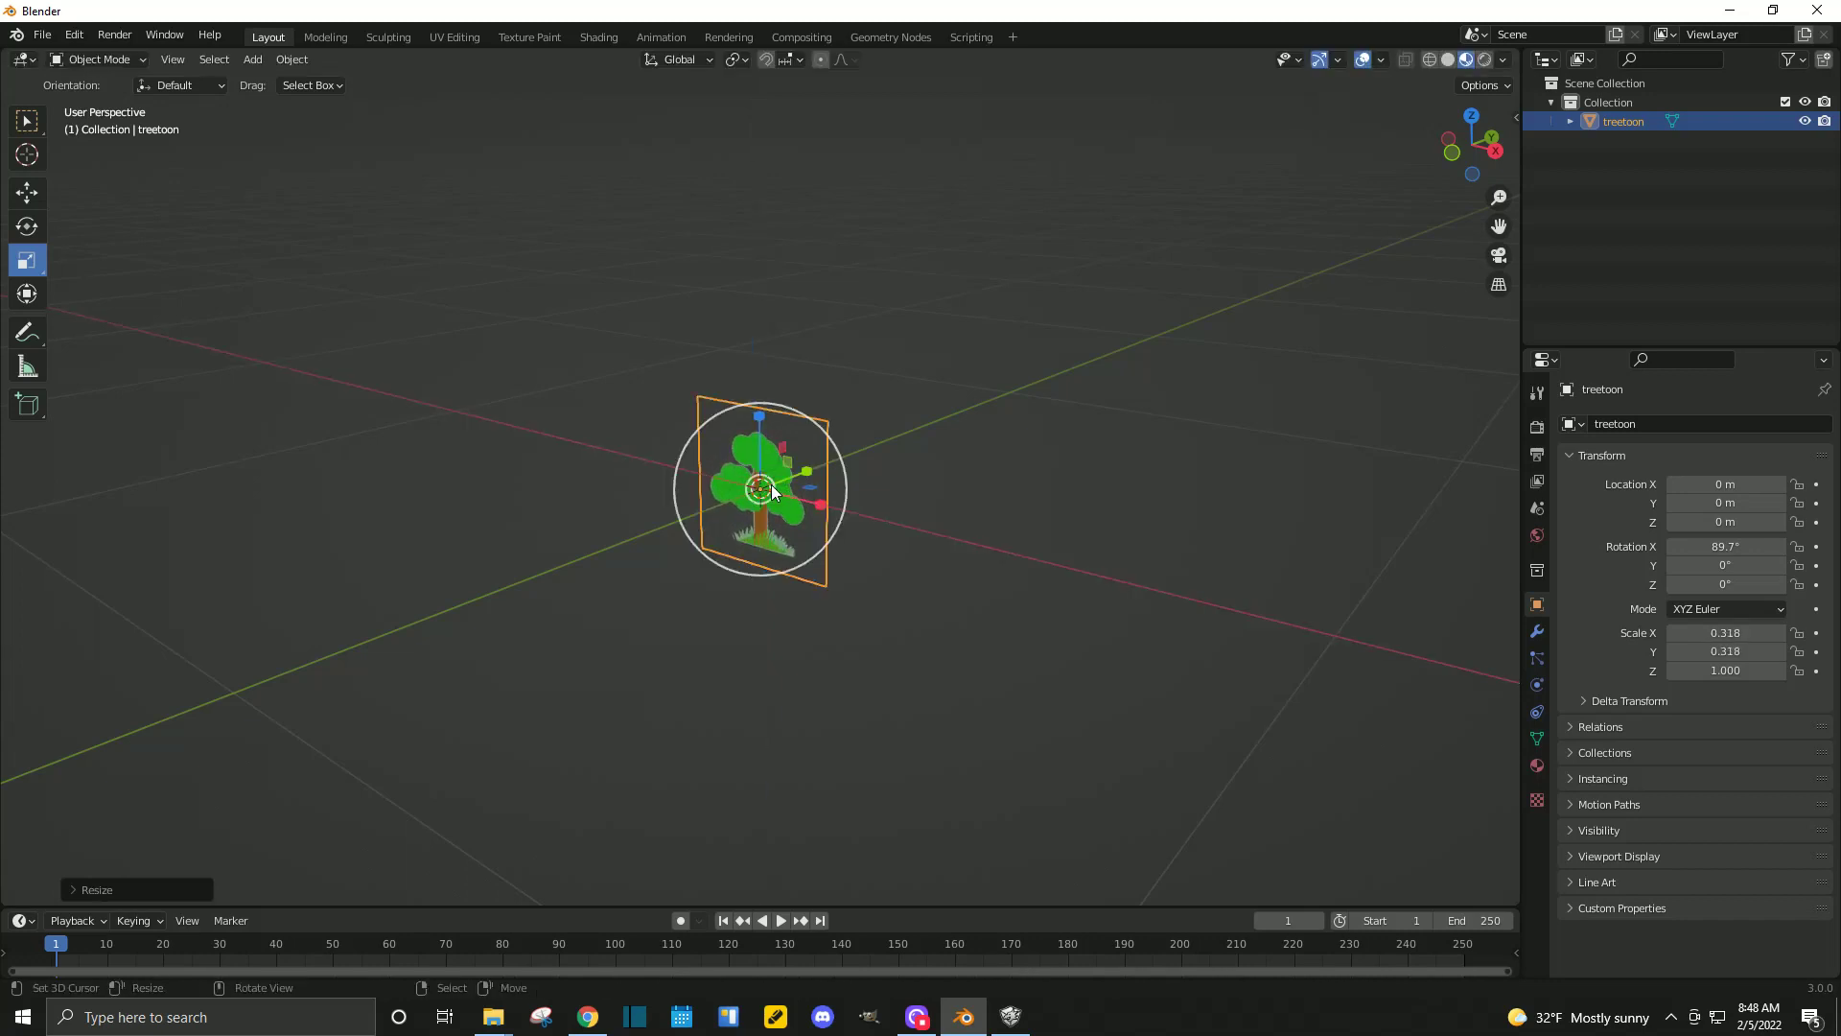
{"action": "scroll", "coordinate": [780, 485], "scroll_direction": "up", "scroll_amount": 7}
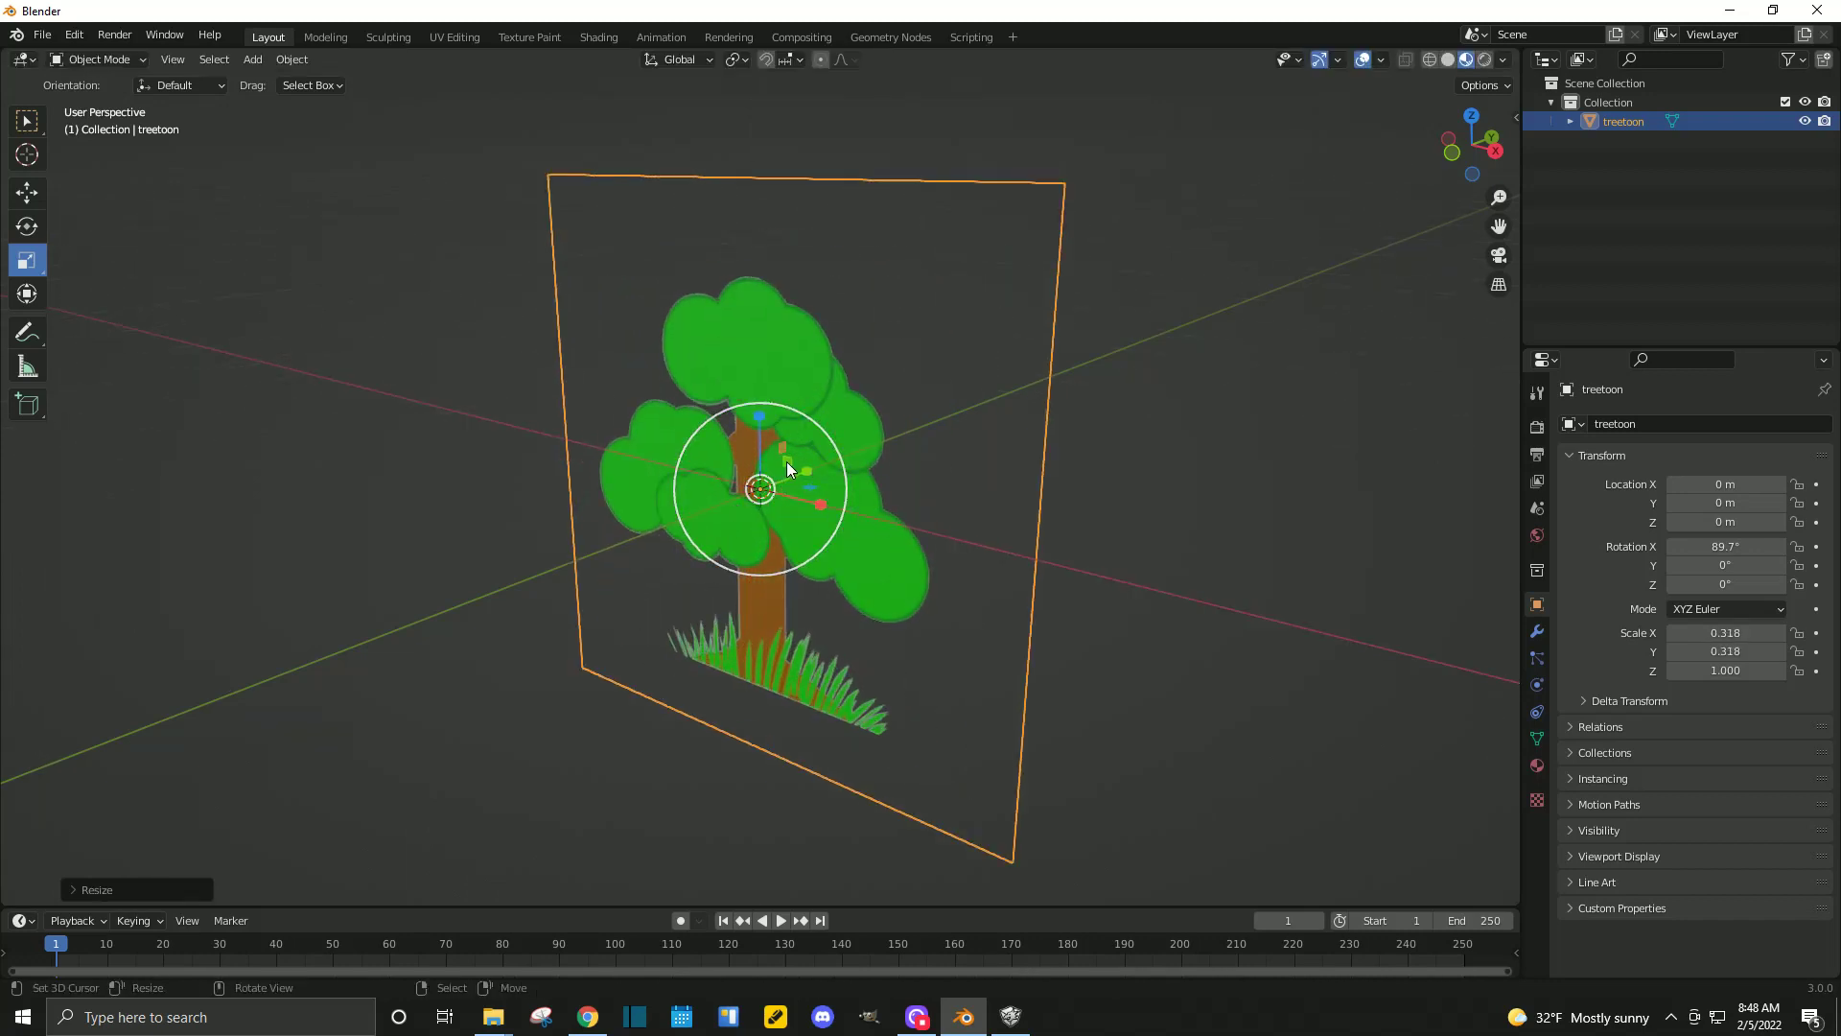
{"action": "left_click_drag", "start_coordinate": [787, 462], "coordinate": [763, 486]}
{"action": "scroll", "coordinate": [817, 511], "scroll_direction": "up", "scroll_amount": 6}
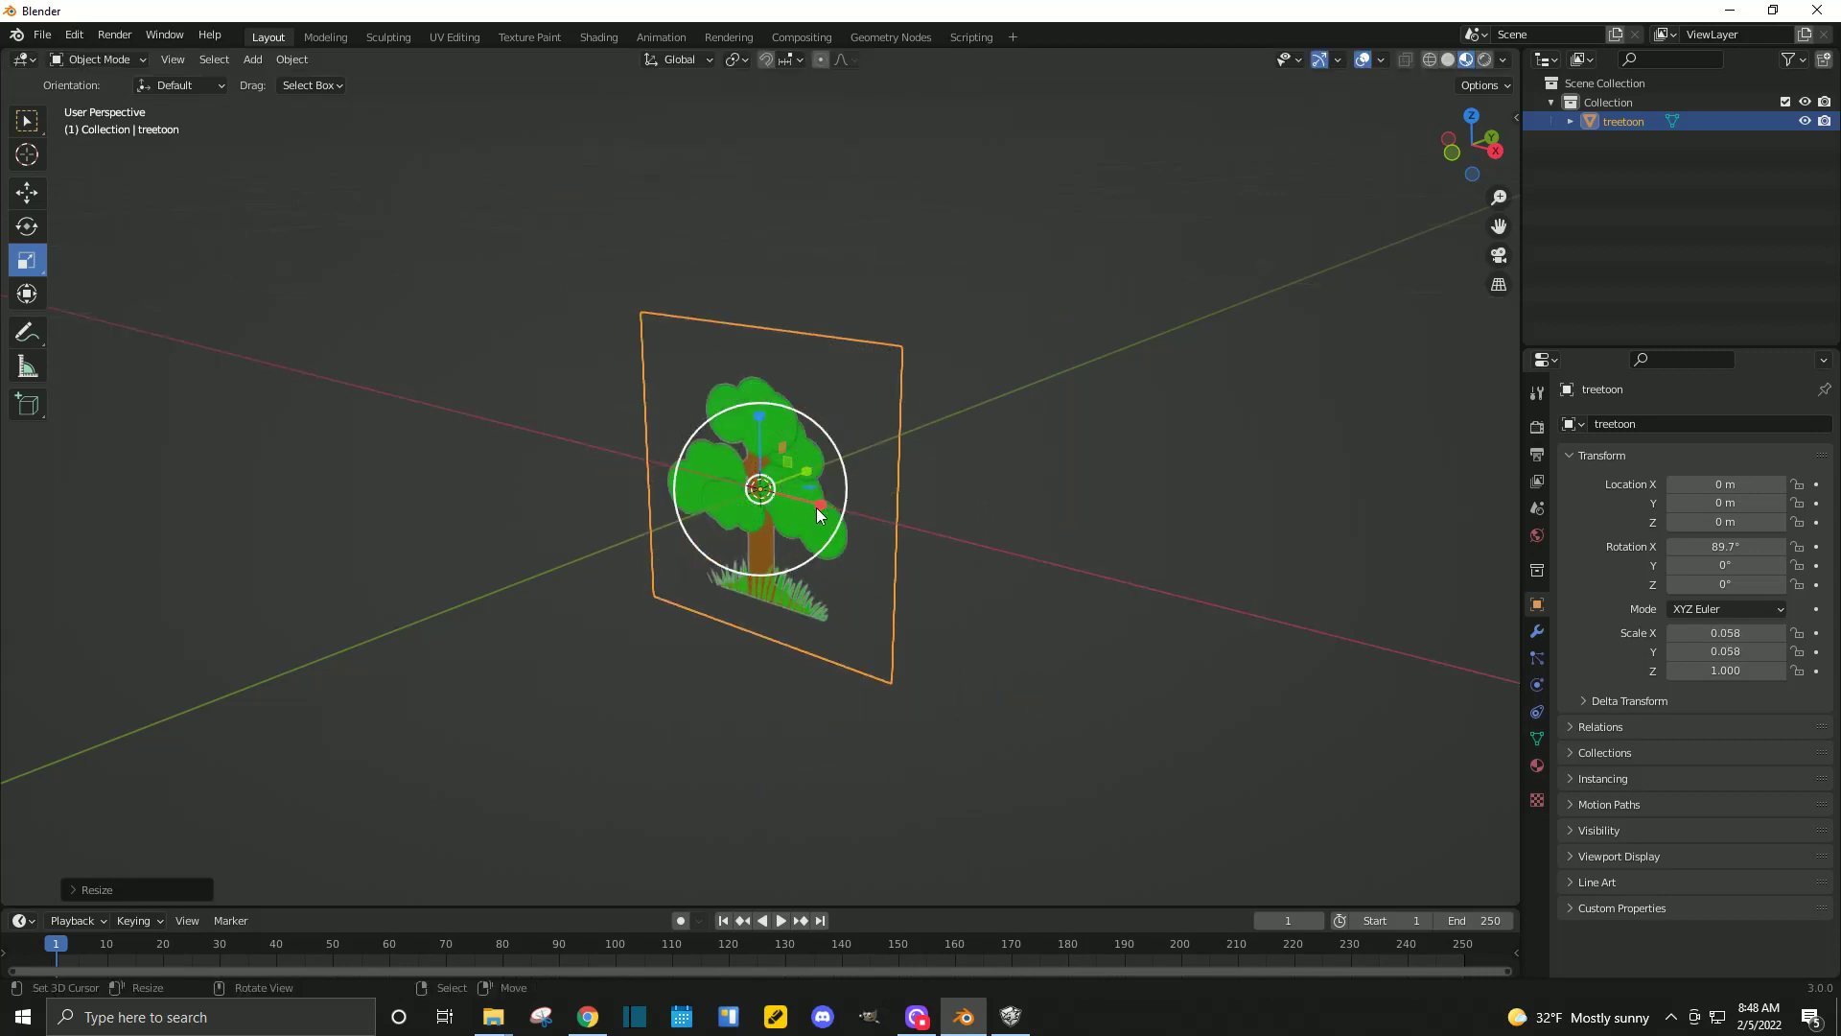
{"action": "scroll", "coordinate": [817, 513], "scroll_direction": "up", "scroll_amount": 3}
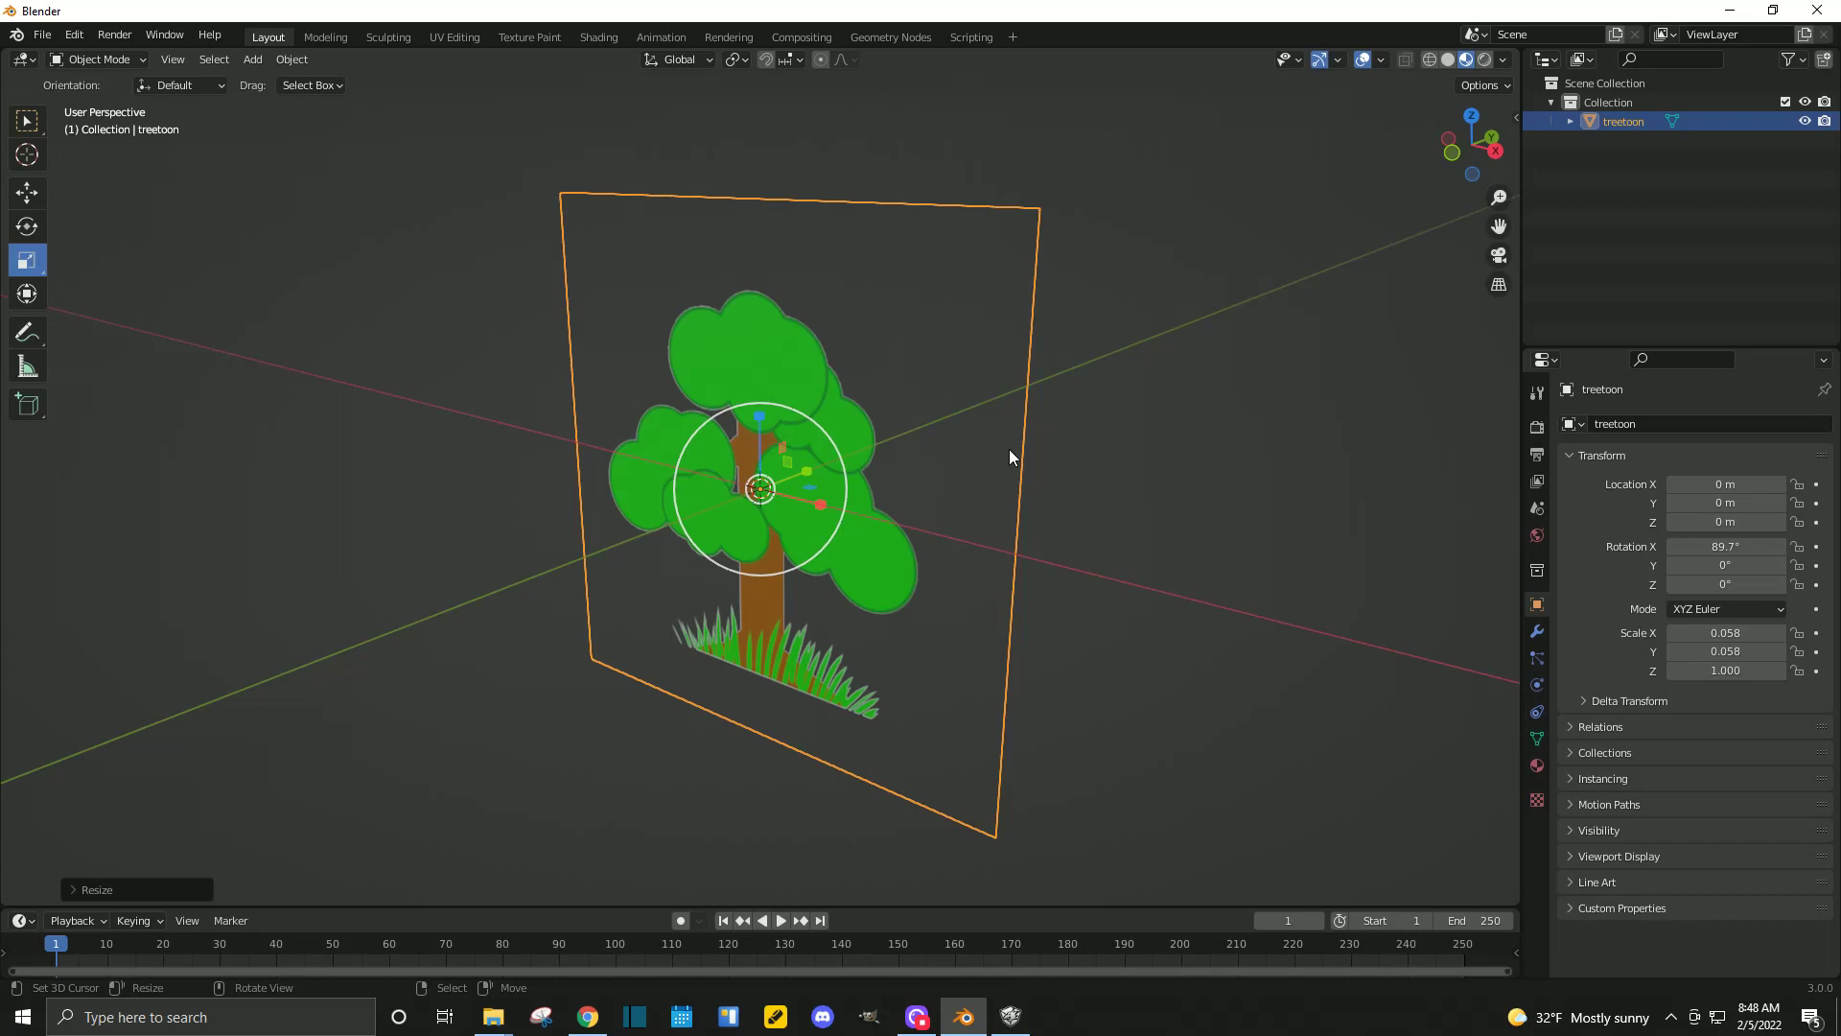
{"action": "scroll", "coordinate": [1010, 450], "scroll_direction": "down", "scroll_amount": 12}
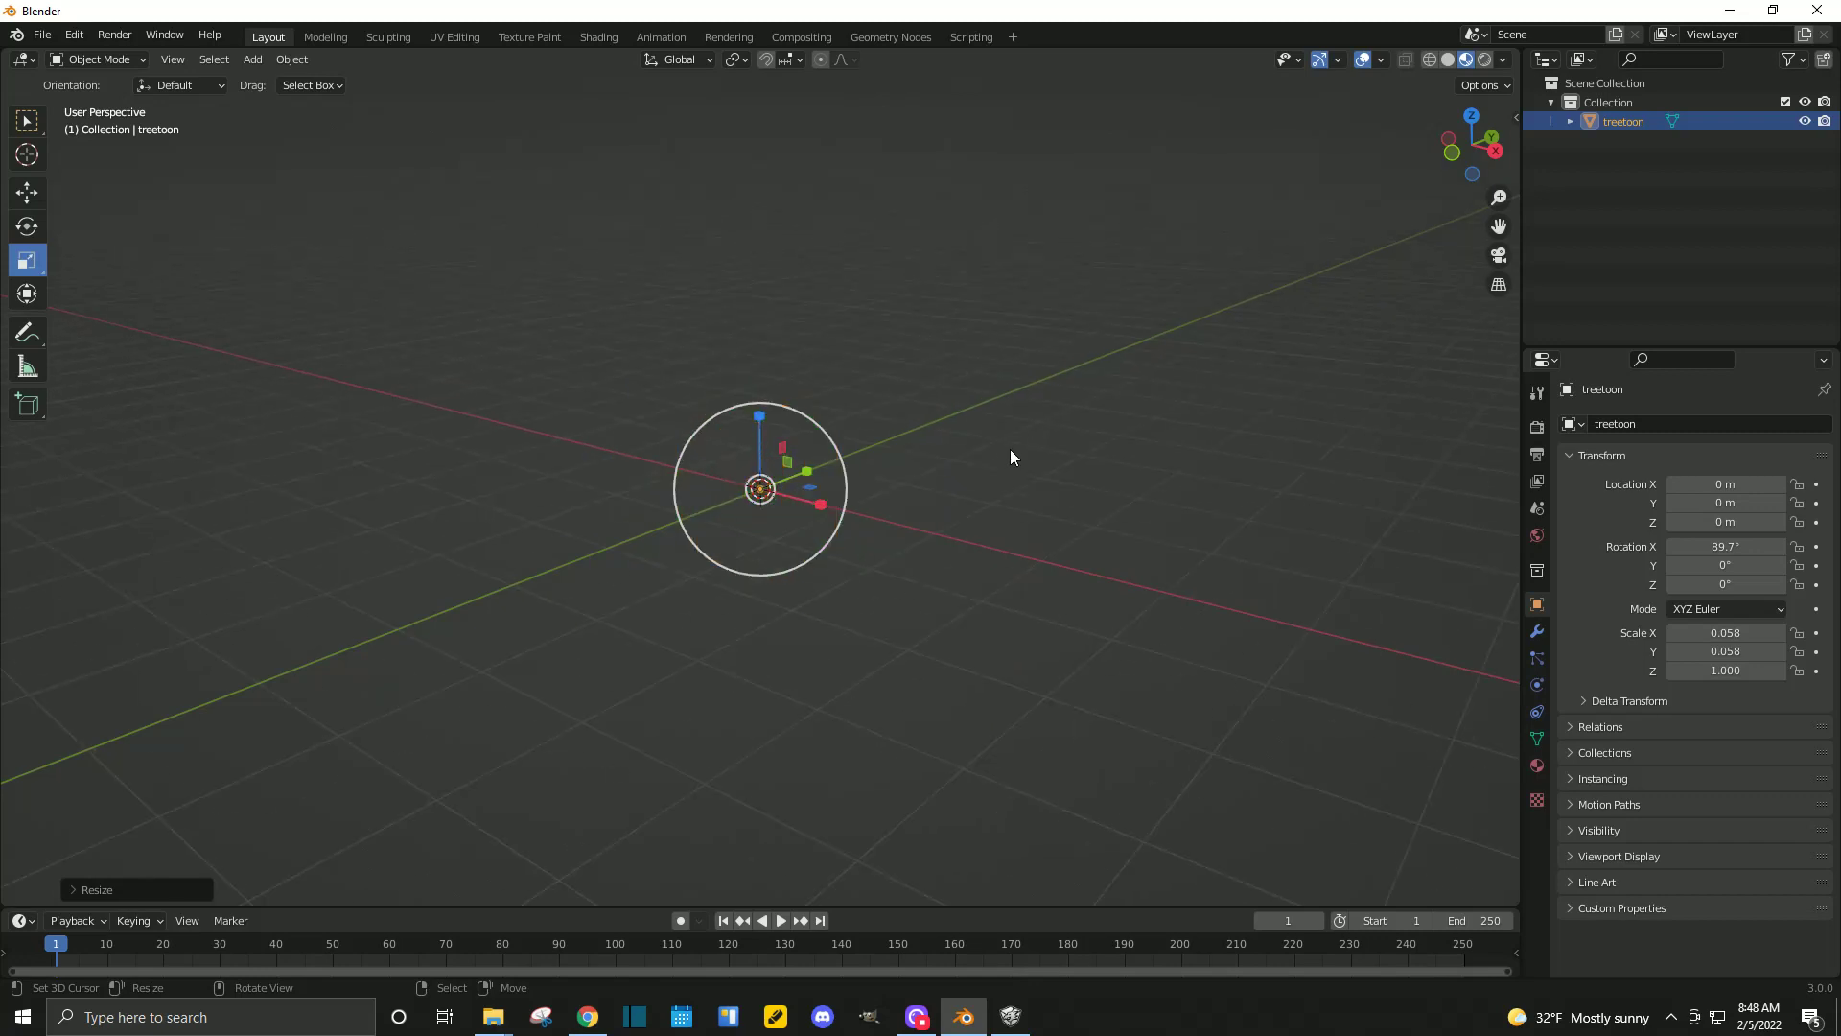
{"action": "scroll", "coordinate": [965, 464], "scroll_direction": "up", "scroll_amount": 8}
{"action": "scroll", "coordinate": [960, 468], "scroll_direction": "up", "scroll_amount": 9}
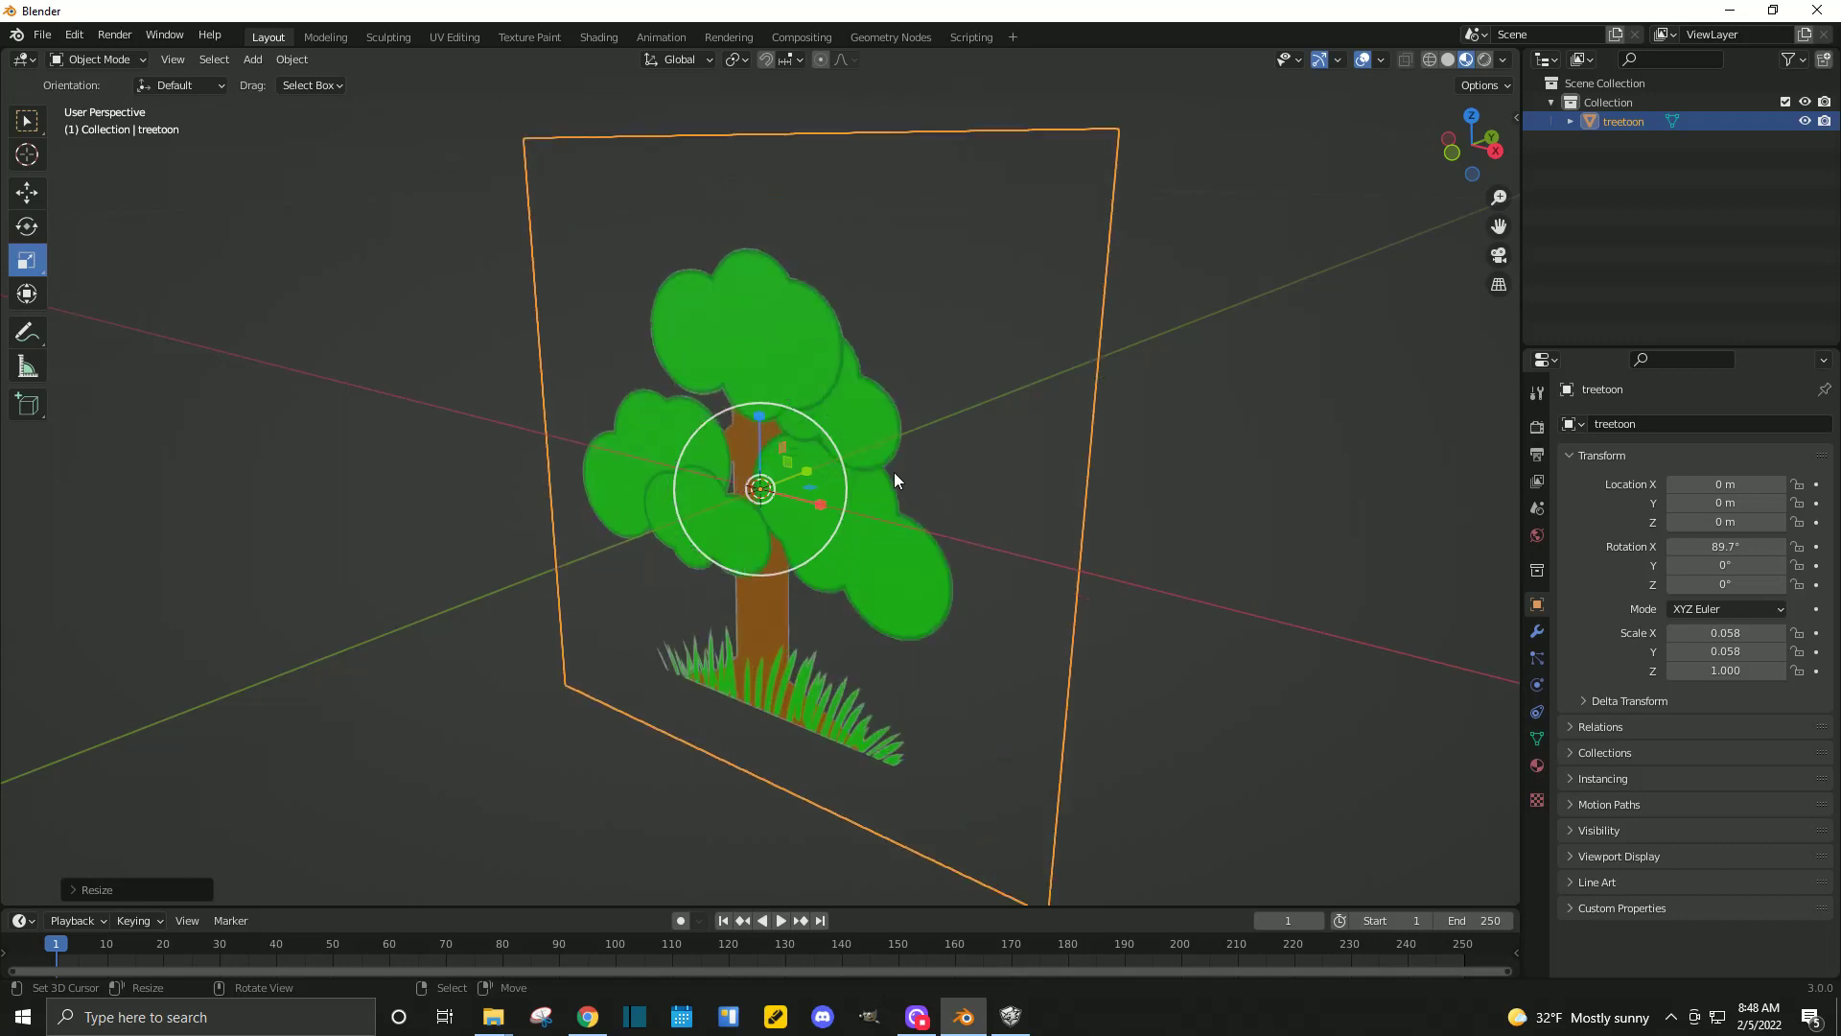
Move the tree plane up along Z to about 0.021 m so the base of the grass sits on the ground axis.
{"action": "left_click", "coordinate": [28, 196]}
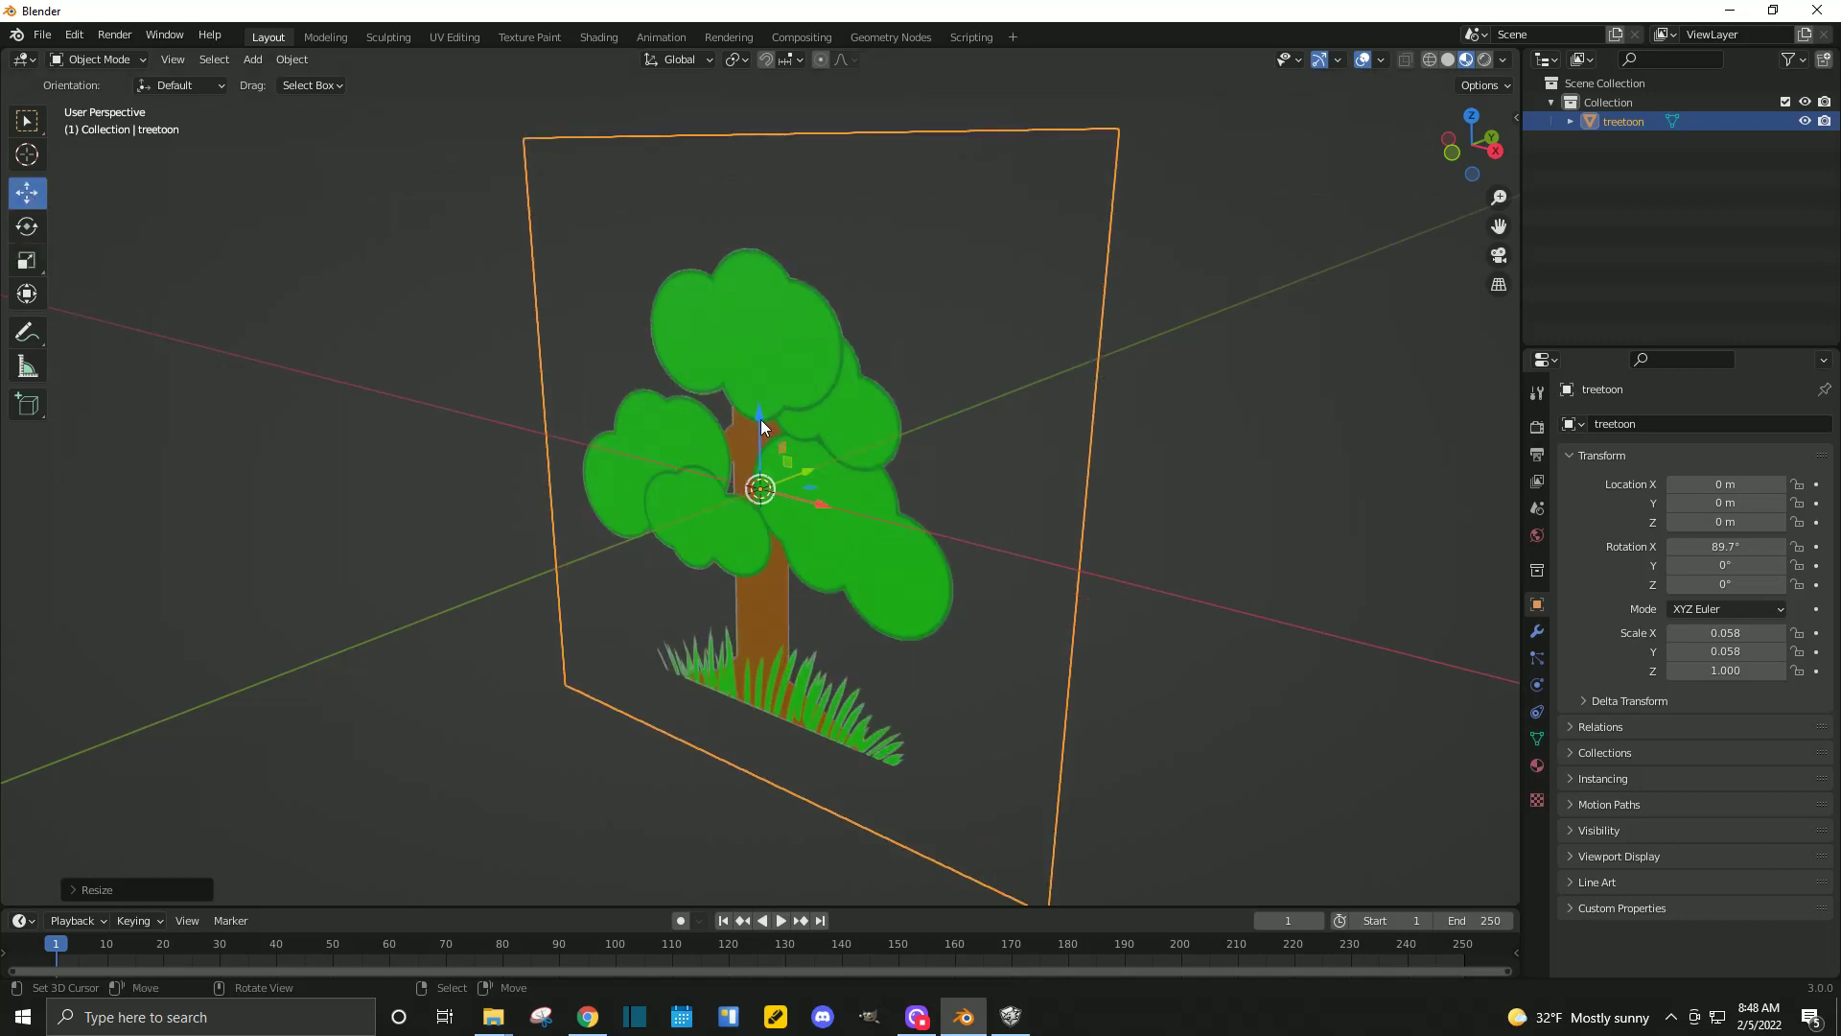
{"action": "left_click_drag", "start_coordinate": [761, 422], "coordinate": [759, 177]}
{"action": "scroll", "coordinate": [846, 528], "scroll_direction": "up", "scroll_amount": 6}
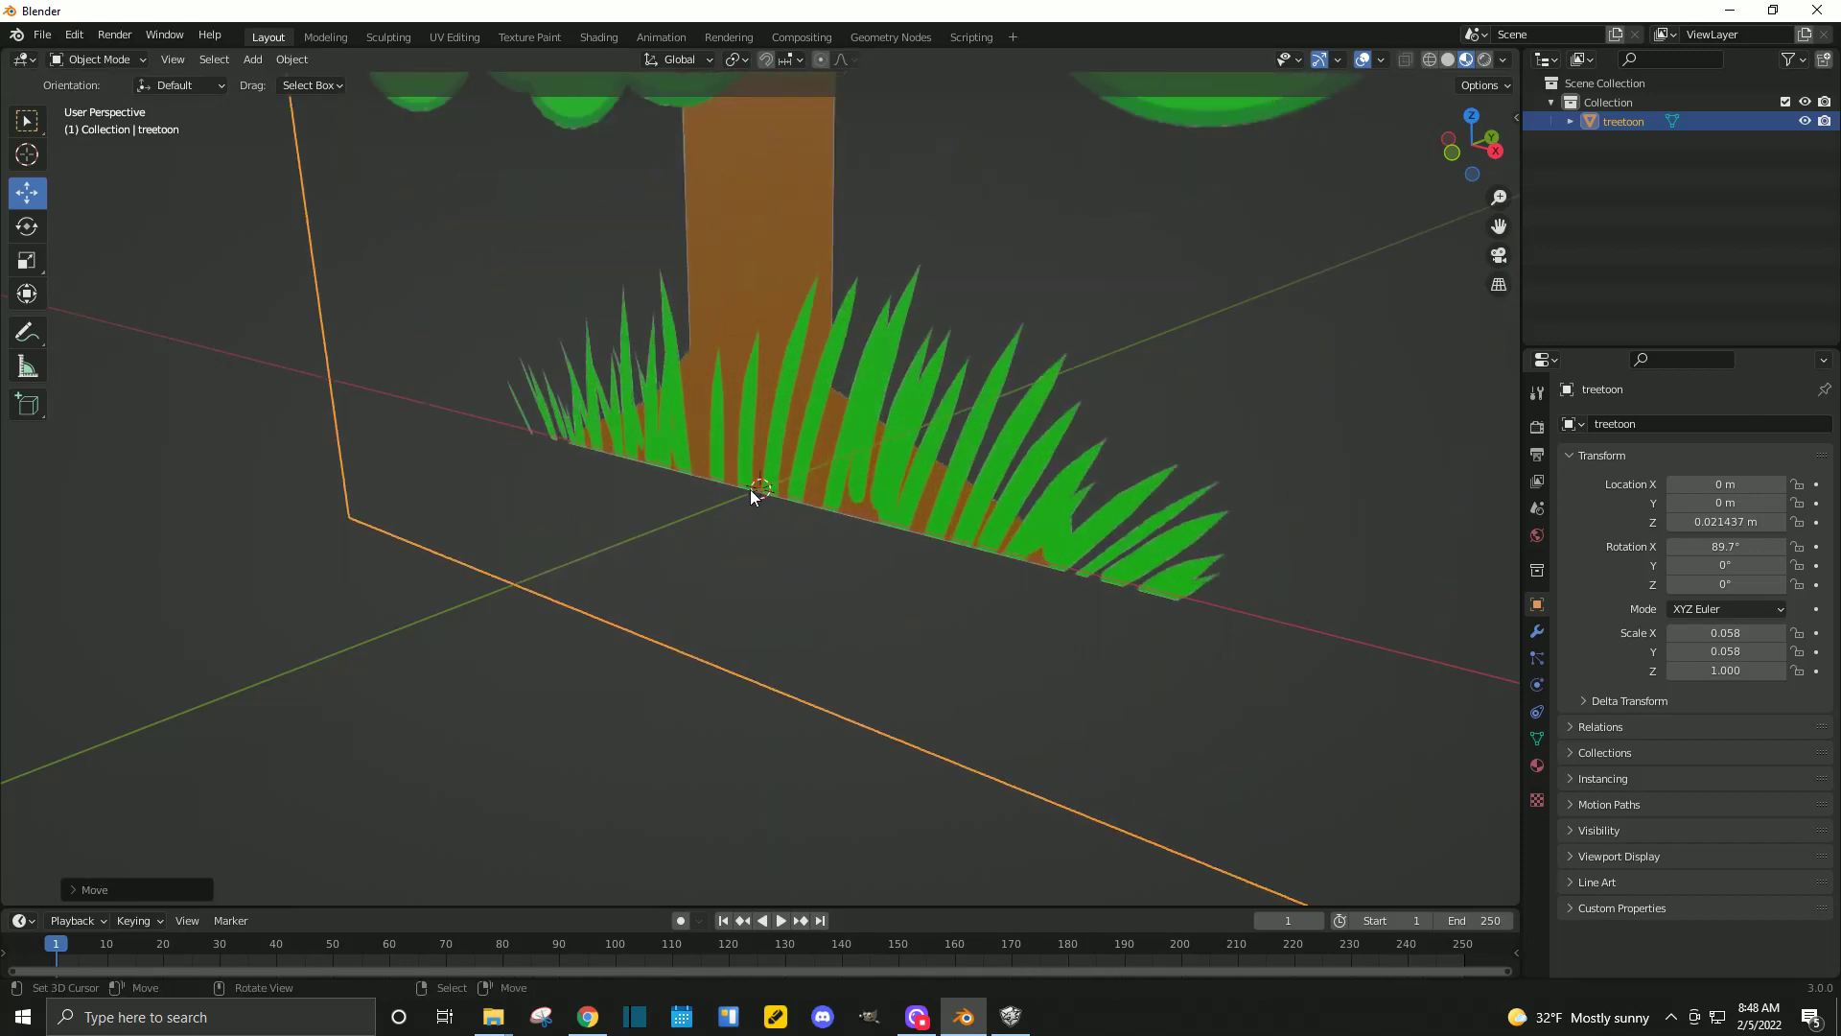
{"action": "scroll", "coordinate": [811, 501], "scroll_direction": "up", "scroll_amount": 3}
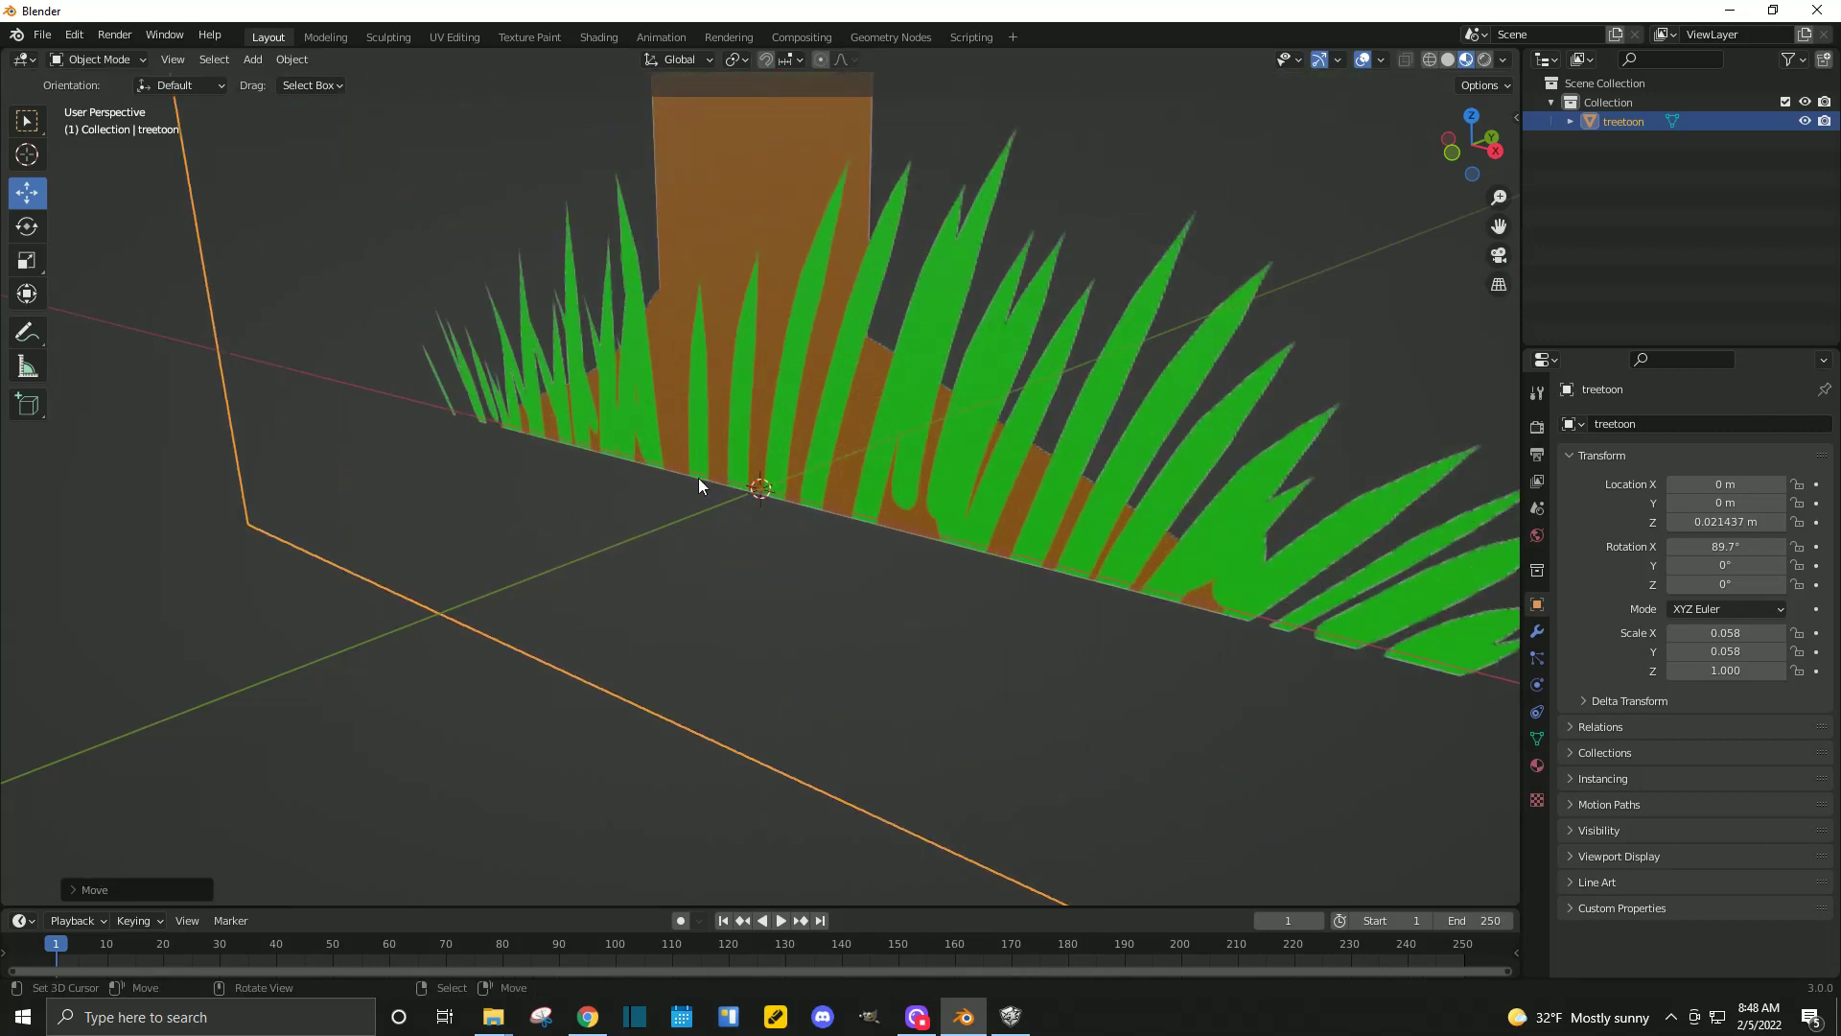
{"action": "scroll", "coordinate": [1209, 613], "scroll_direction": "down", "scroll_amount": 9}
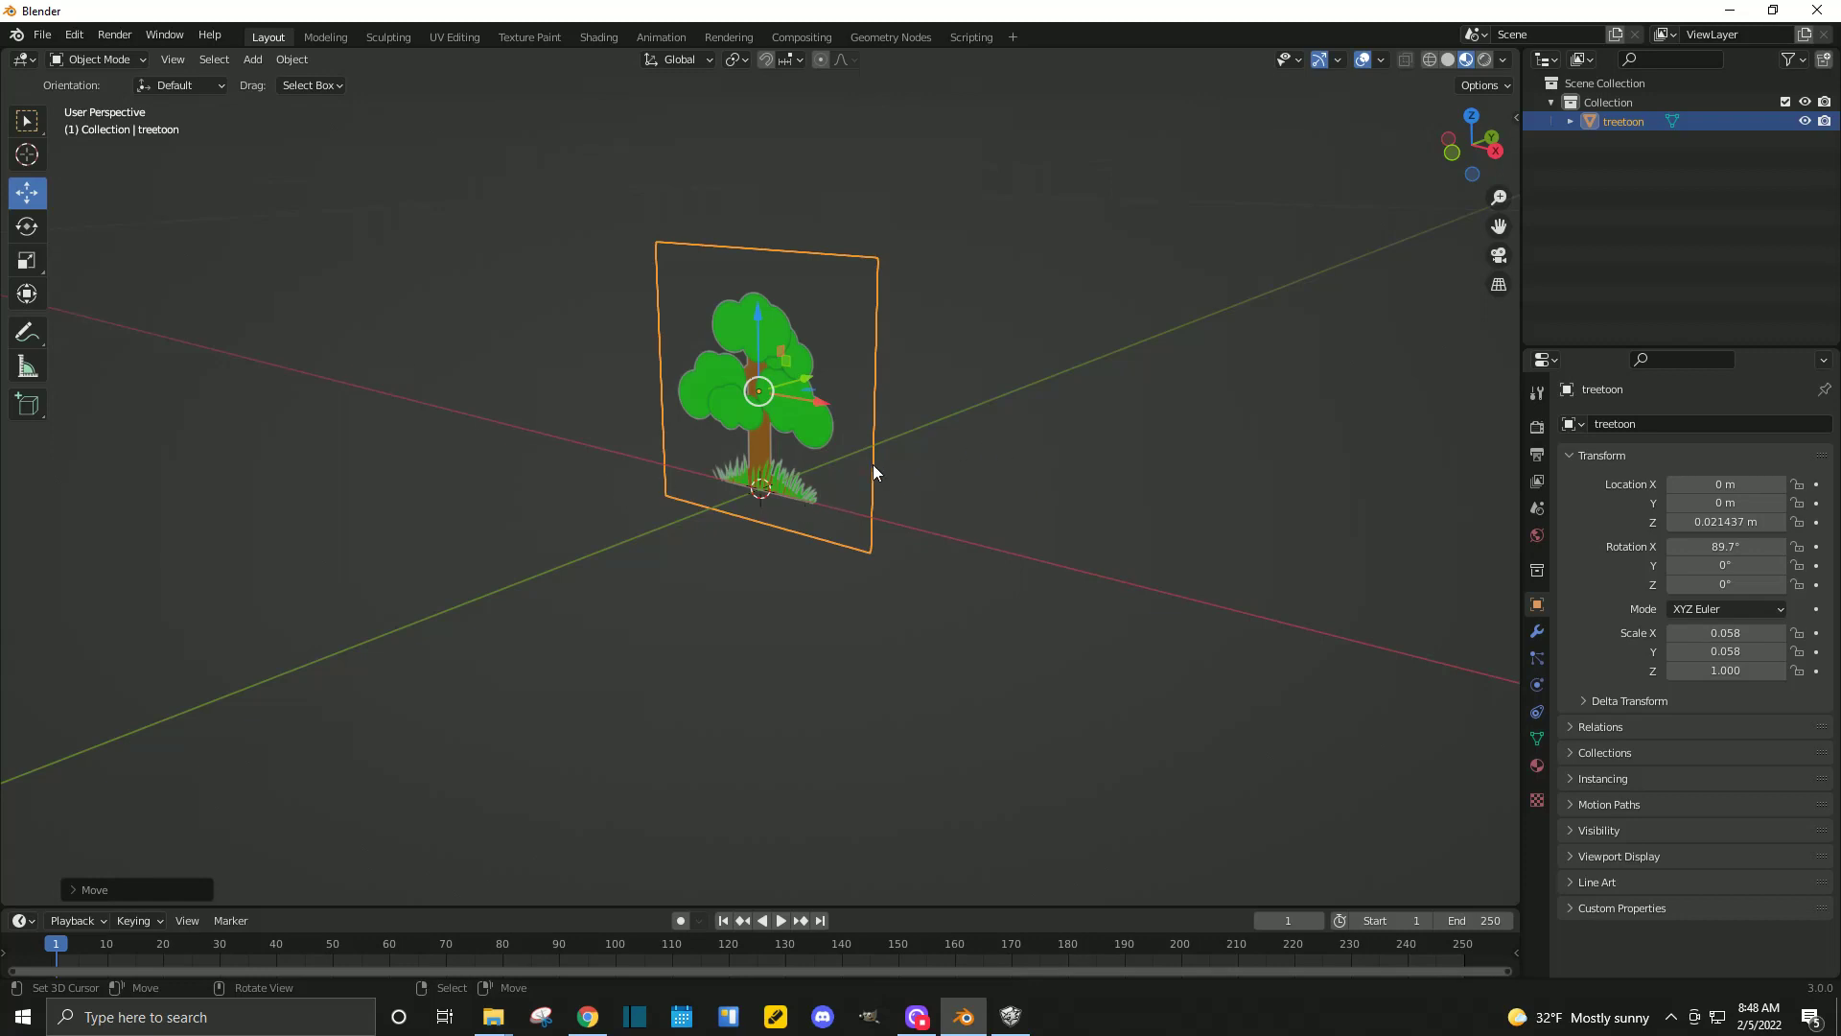
{"action": "scroll", "coordinate": [873, 464], "scroll_direction": "down", "scroll_amount": 8}
{"action": "scroll", "coordinate": [878, 476], "scroll_direction": "up", "scroll_amount": 9}
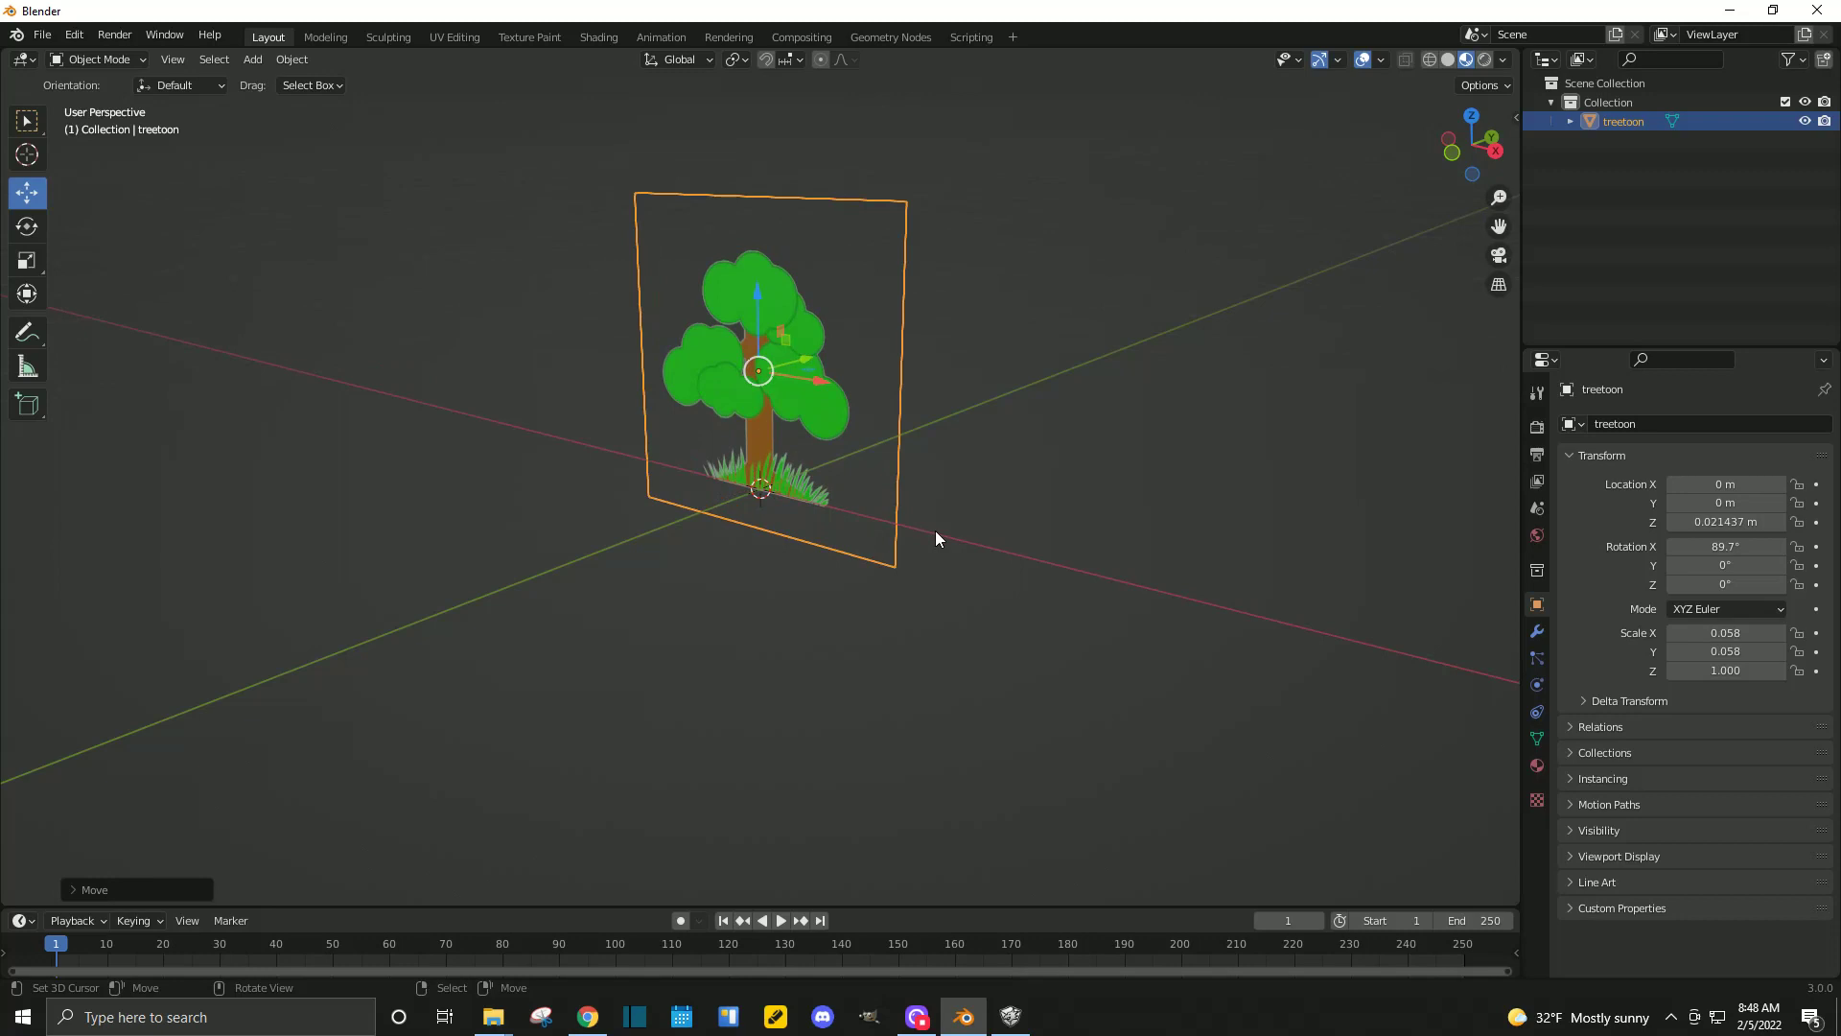
{"action": "scroll", "coordinate": [932, 525], "scroll_direction": "down", "scroll_amount": 3}
{"action": "middle_click_drag", "start_coordinate": [931, 522], "coordinate": [682, 464]}
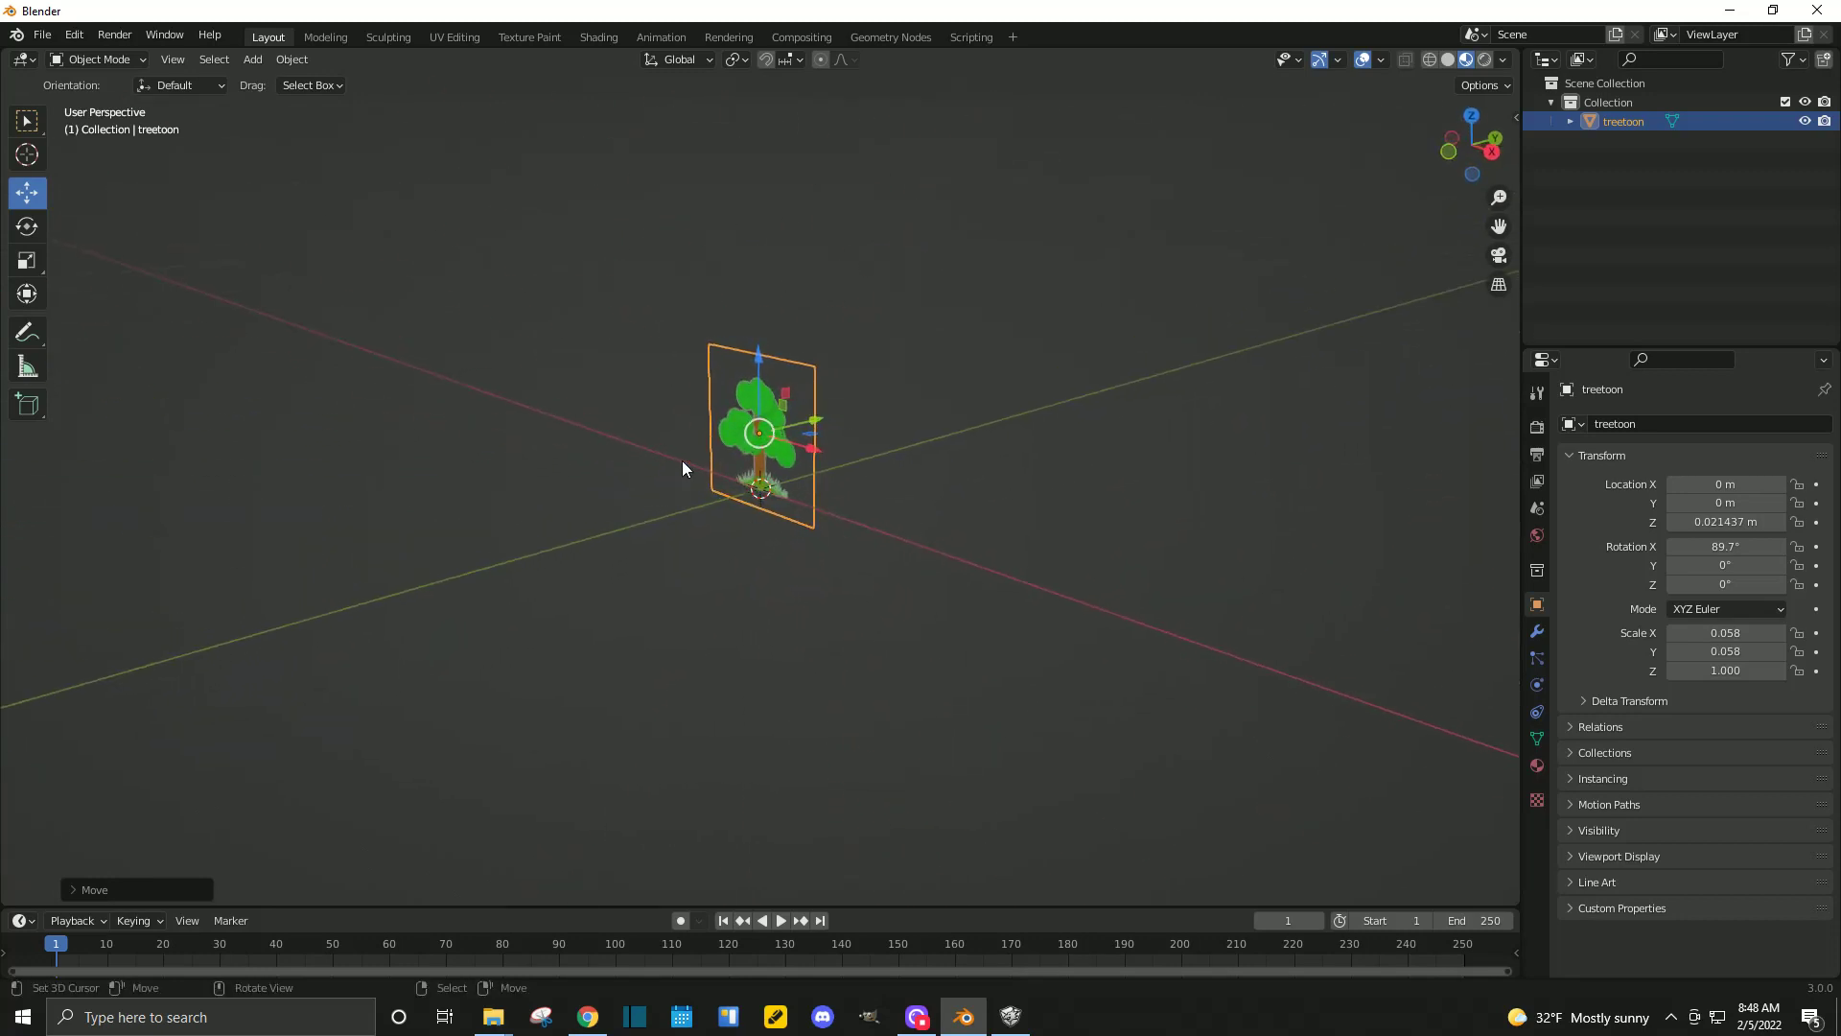
Start an FBX export of the scene and choose the test model folder on the Desktop as destination.
{"action": "left_click", "coordinate": [44, 37]}
{"action": "mouse_move", "coordinate": [115, 315]}
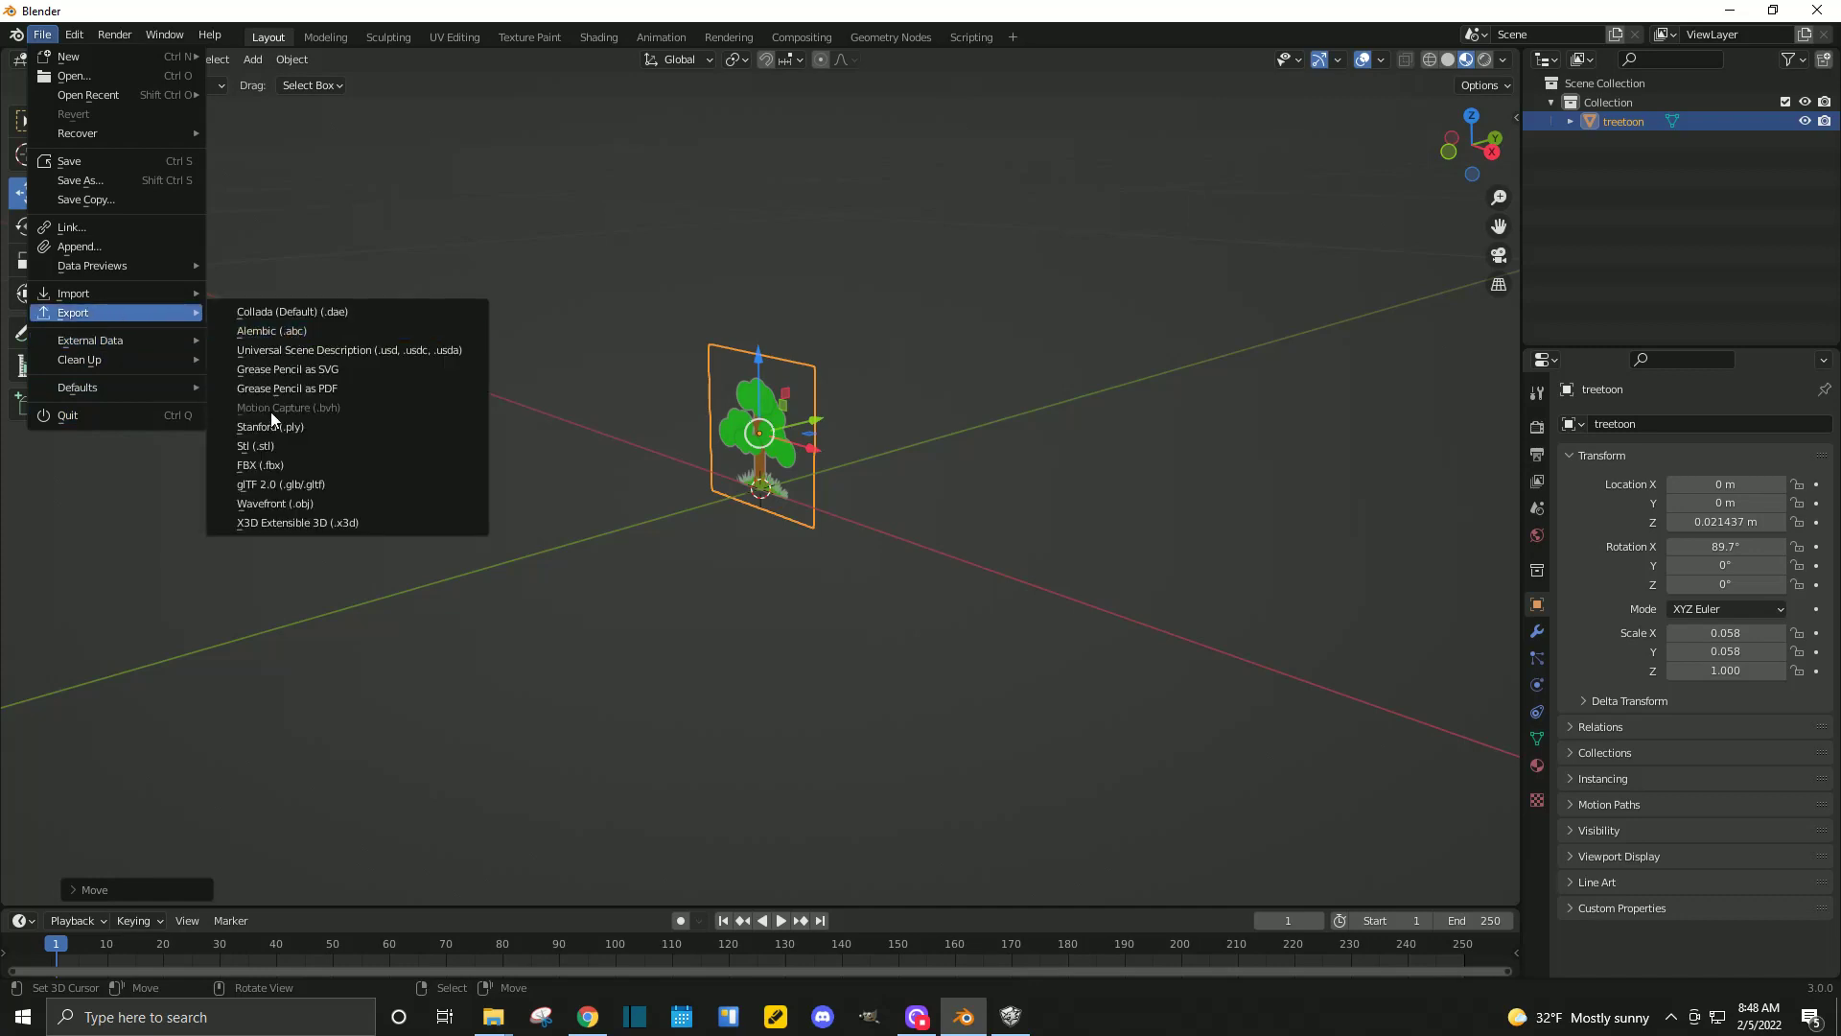
{"action": "left_click", "coordinate": [261, 467]}
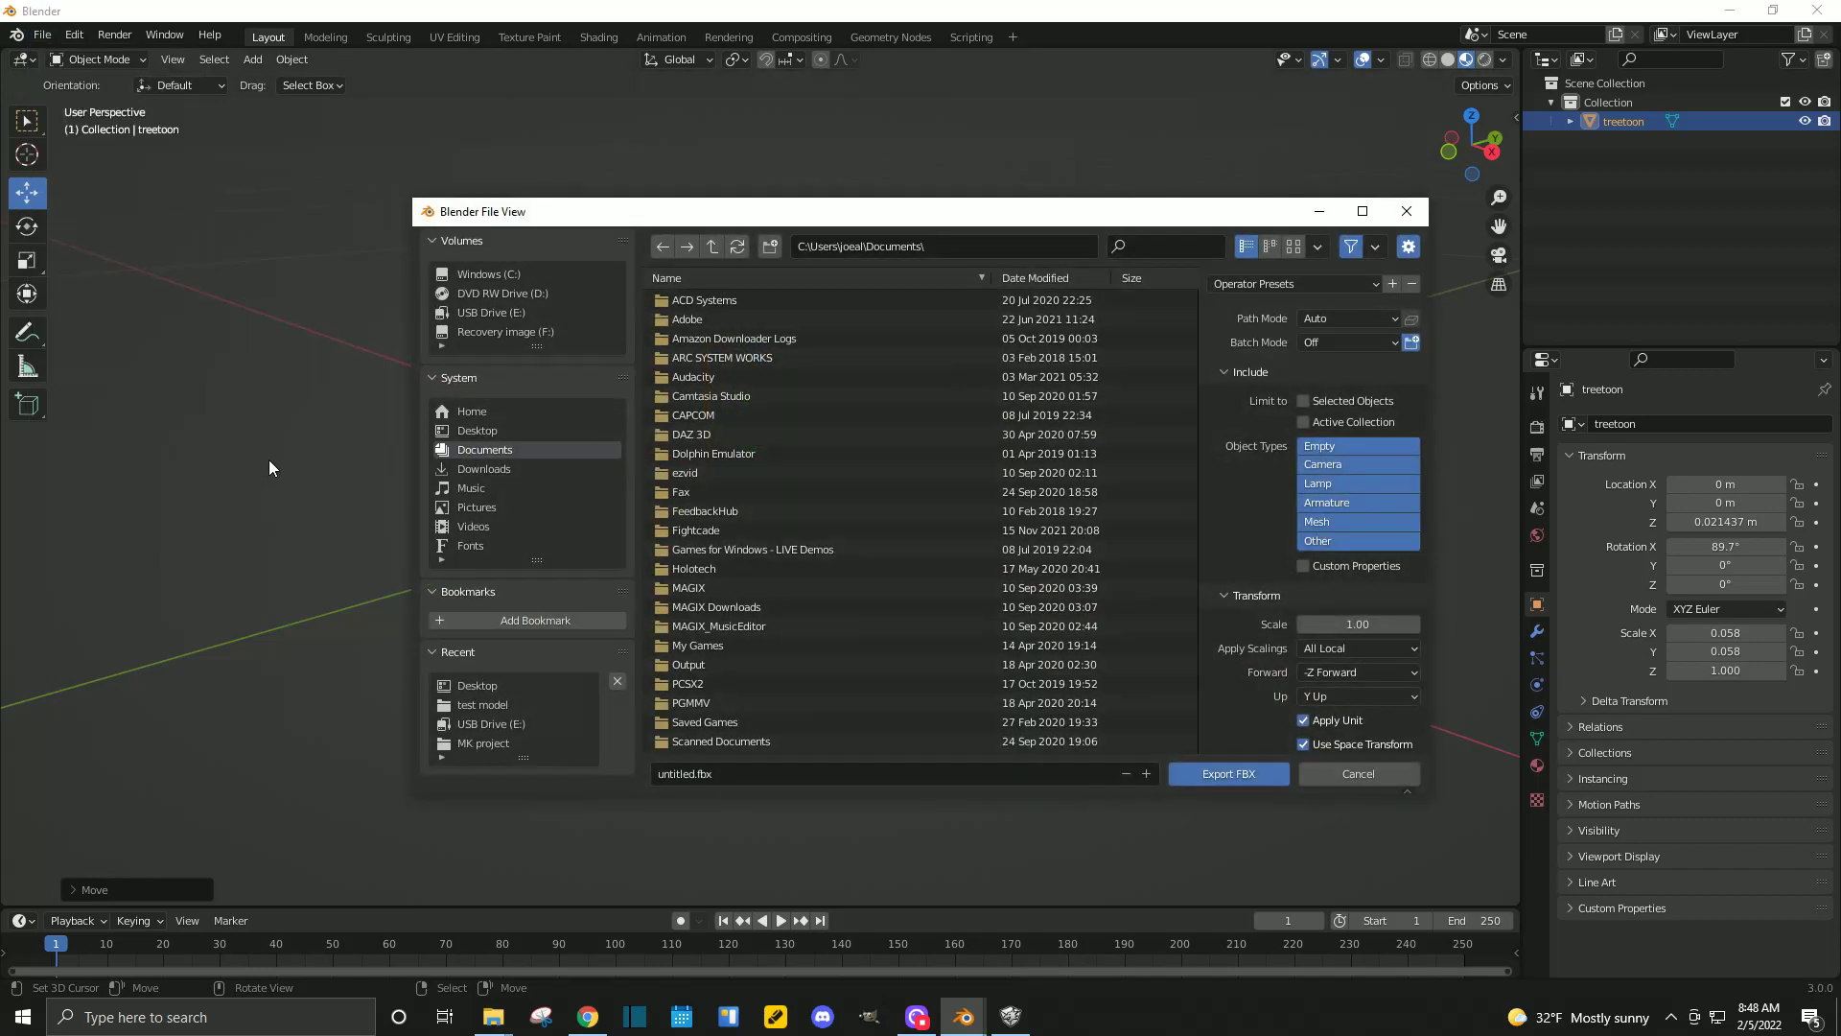
{"action": "left_click", "coordinate": [485, 684]}
{"action": "scroll", "coordinate": [687, 706], "scroll_direction": "down", "scroll_amount": 15}
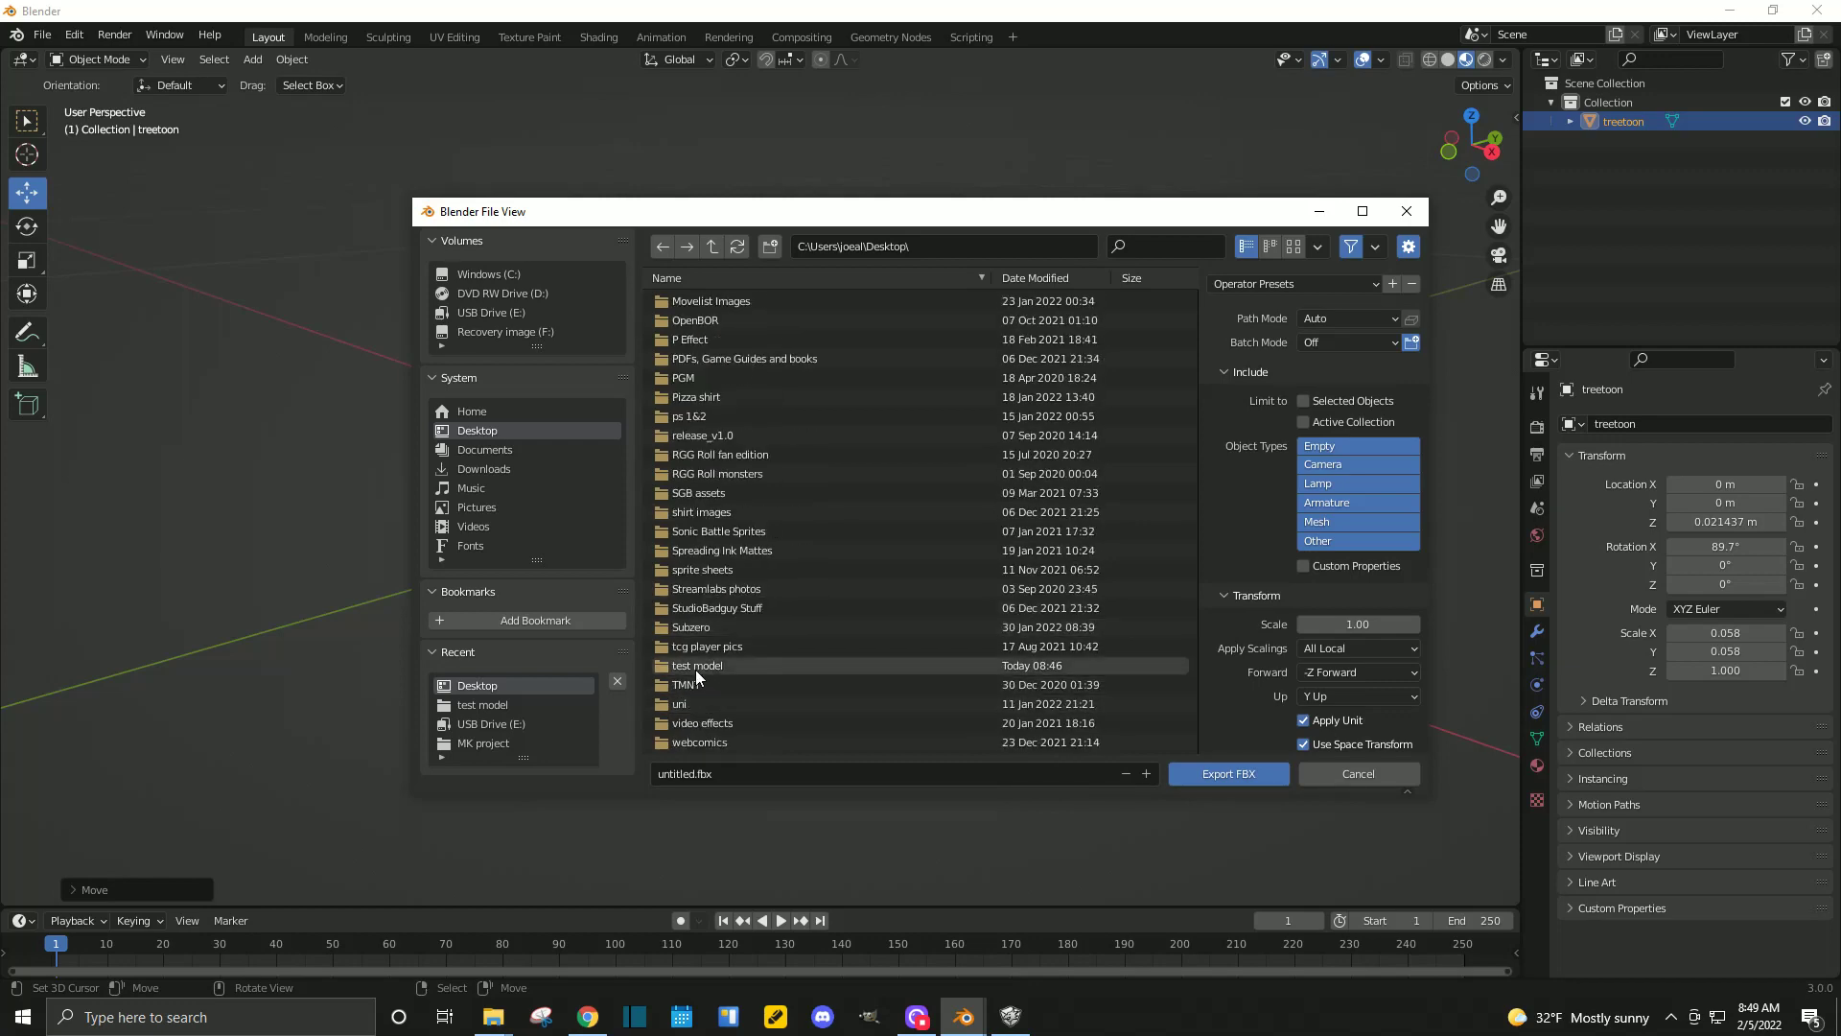
{"action": "double_click", "coordinate": [697, 667]}
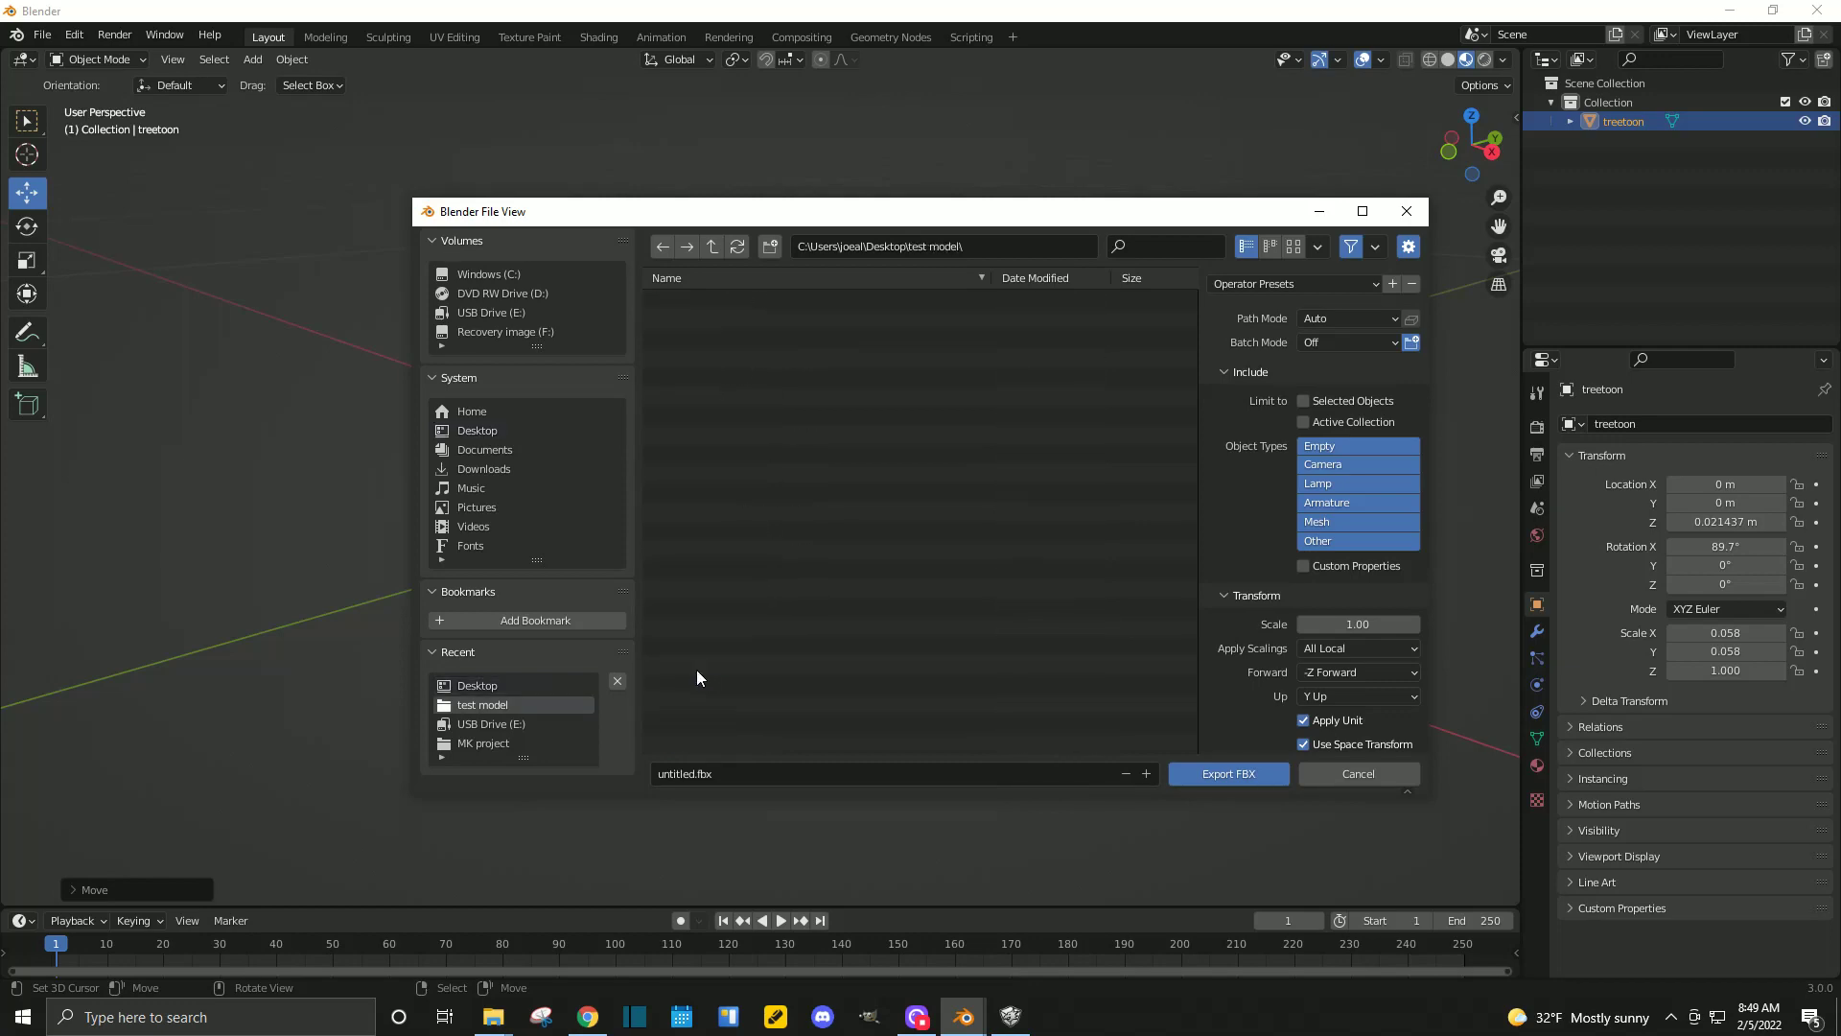
Name the export file treetoon.fbx and export it to the test model folder.
{"action": "left_click", "coordinate": [690, 775]}
{"action": "left_click", "coordinate": [692, 775]}
{"action": "key", "text": "BackSpace"}
{"action": "key", "text": "BackSpace"}
{"action": "key", "text": "BackSpace"}
{"action": "key", "text": "BackSpace"}
{"action": "key", "text": "BackSpace"}
{"action": "key", "text": "BackSpace"}
{"action": "key", "text": "BackSpace"}
{"action": "key", "text": "BackSpace"}
{"action": "type", "text": "treetoon"}
{"action": "left_click", "coordinate": [1227, 774]}
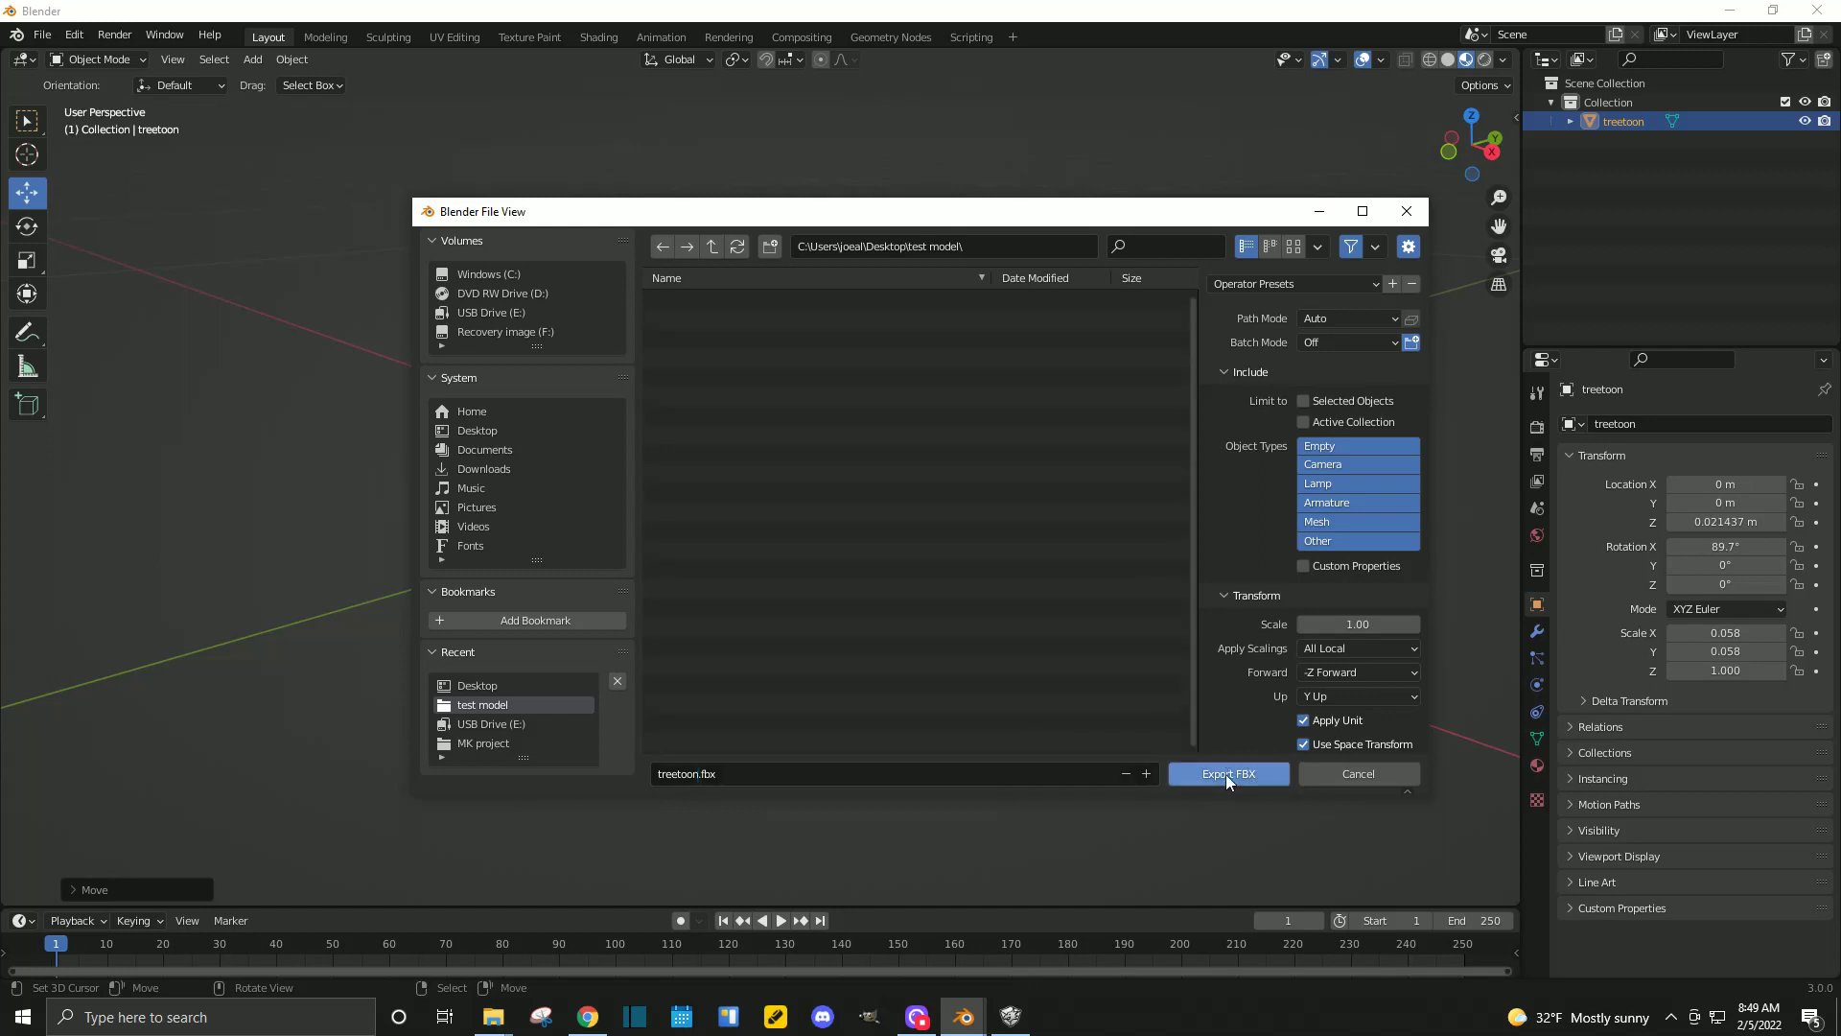
{"action": "left_click", "coordinate": [1222, 772]}
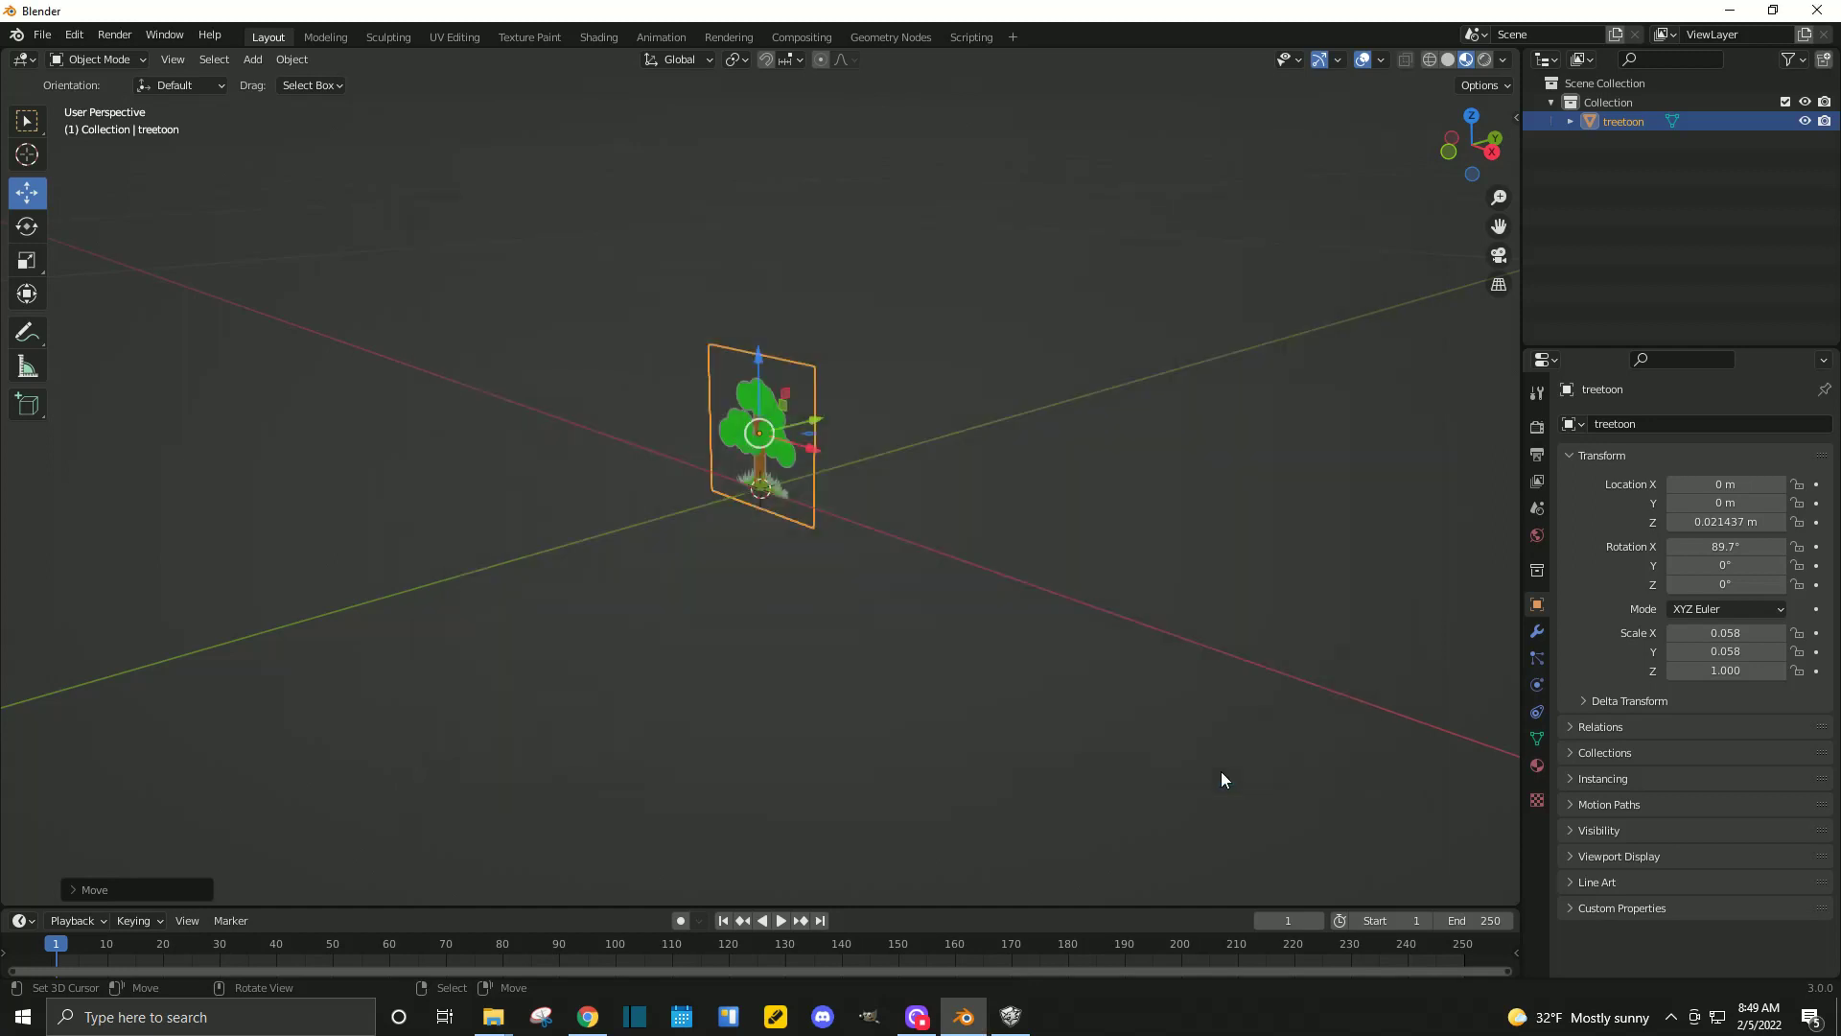
Switch to SMILE GAME BUILDER and try to add treetoon.fbx from the test model folder as a map object asset.
{"action": "left_click", "coordinate": [1011, 1016]}
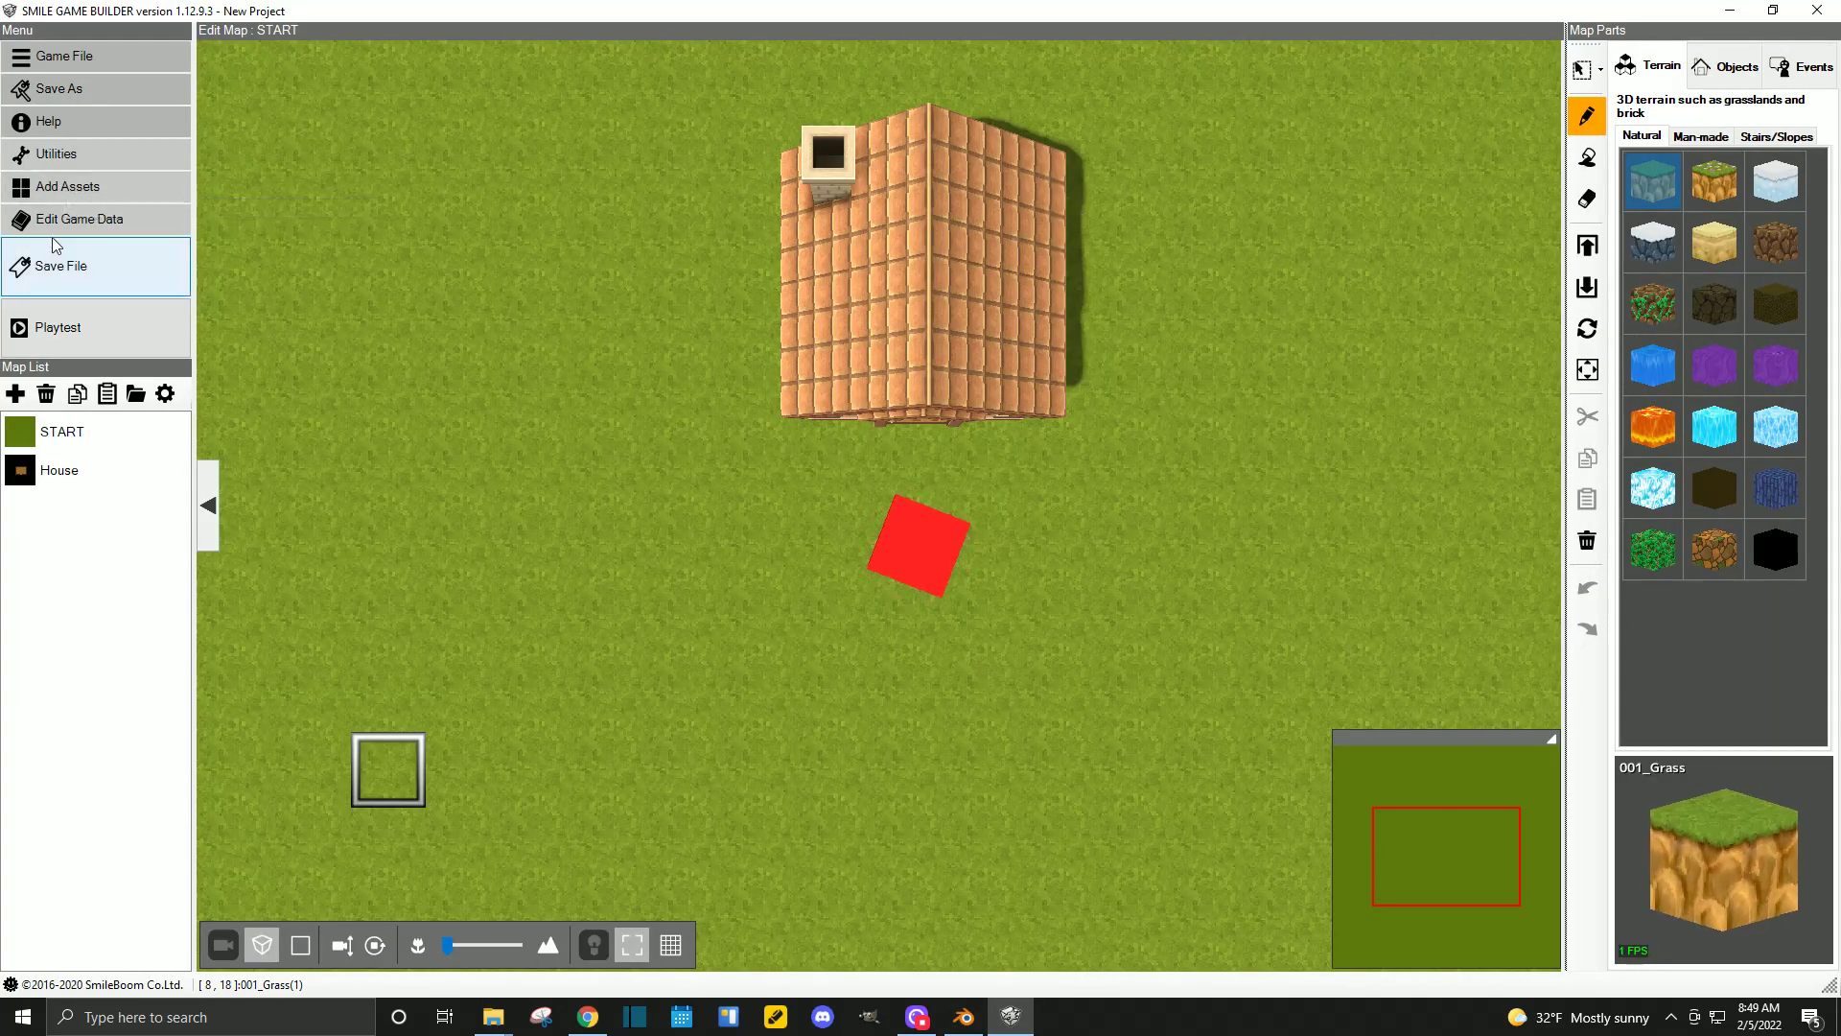
{"action": "left_click", "coordinate": [67, 185]}
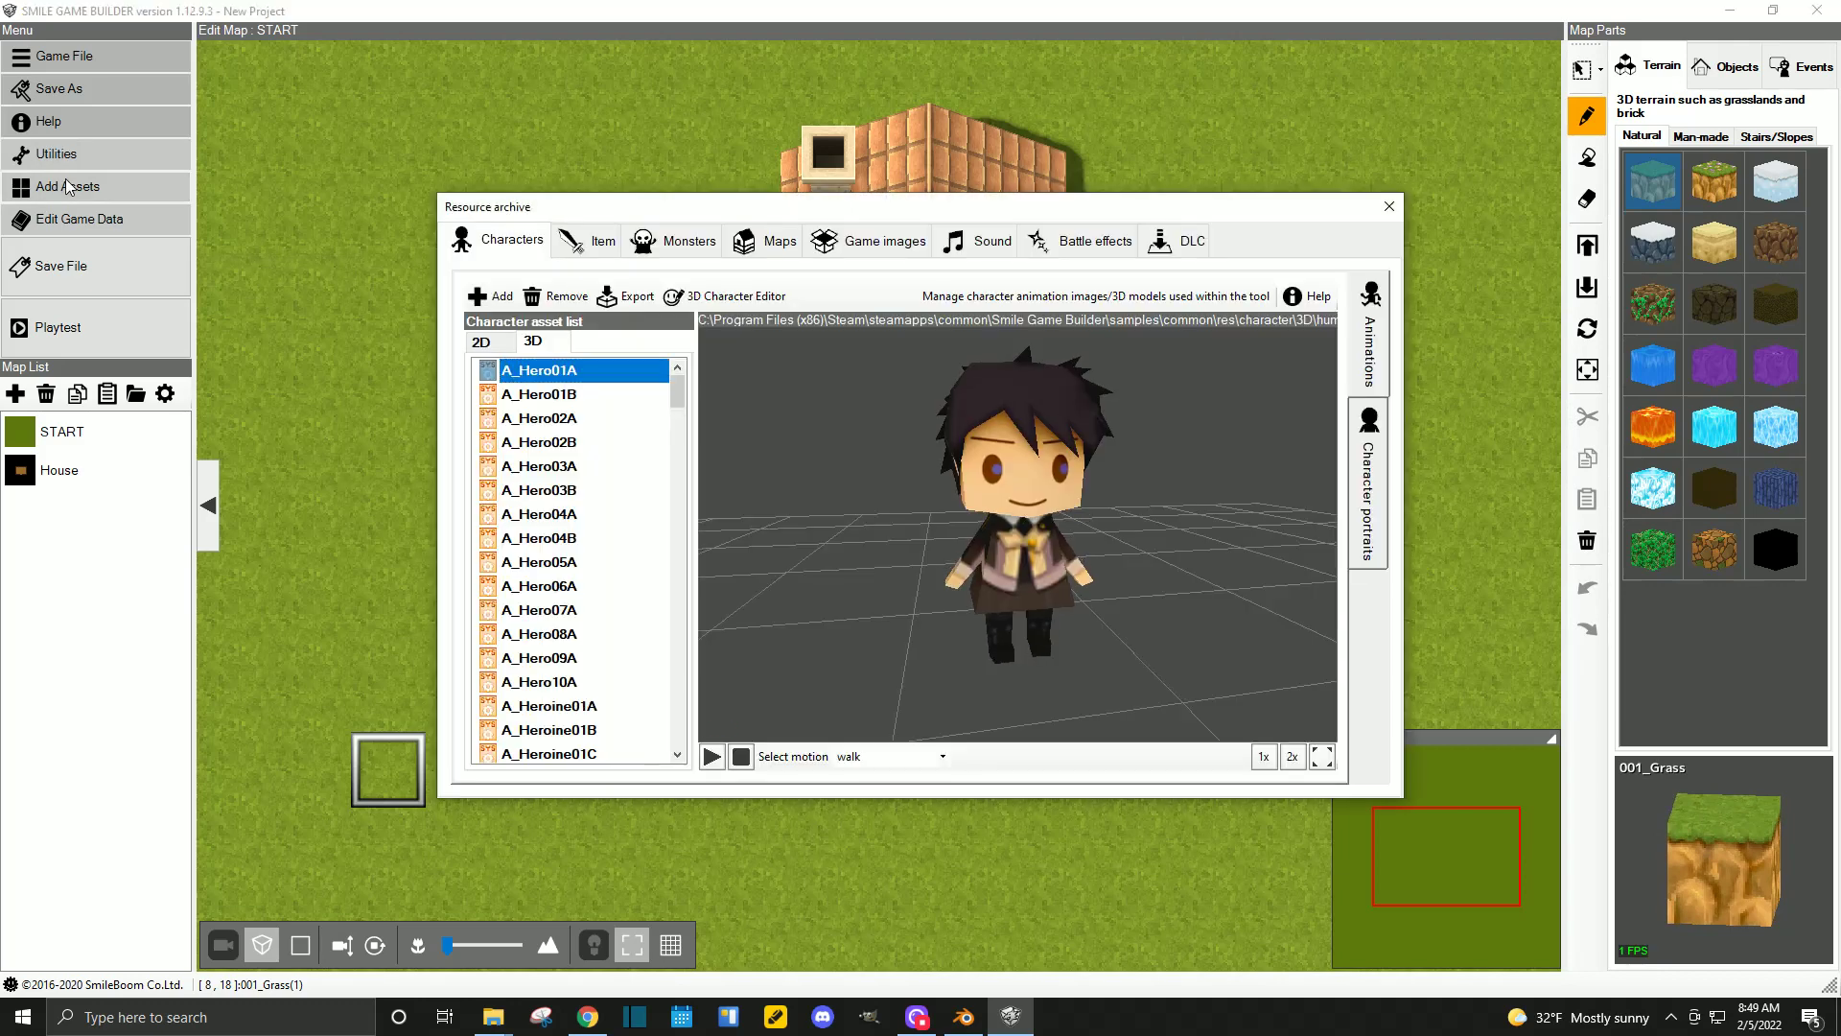
{"action": "left_click", "coordinate": [746, 248]}
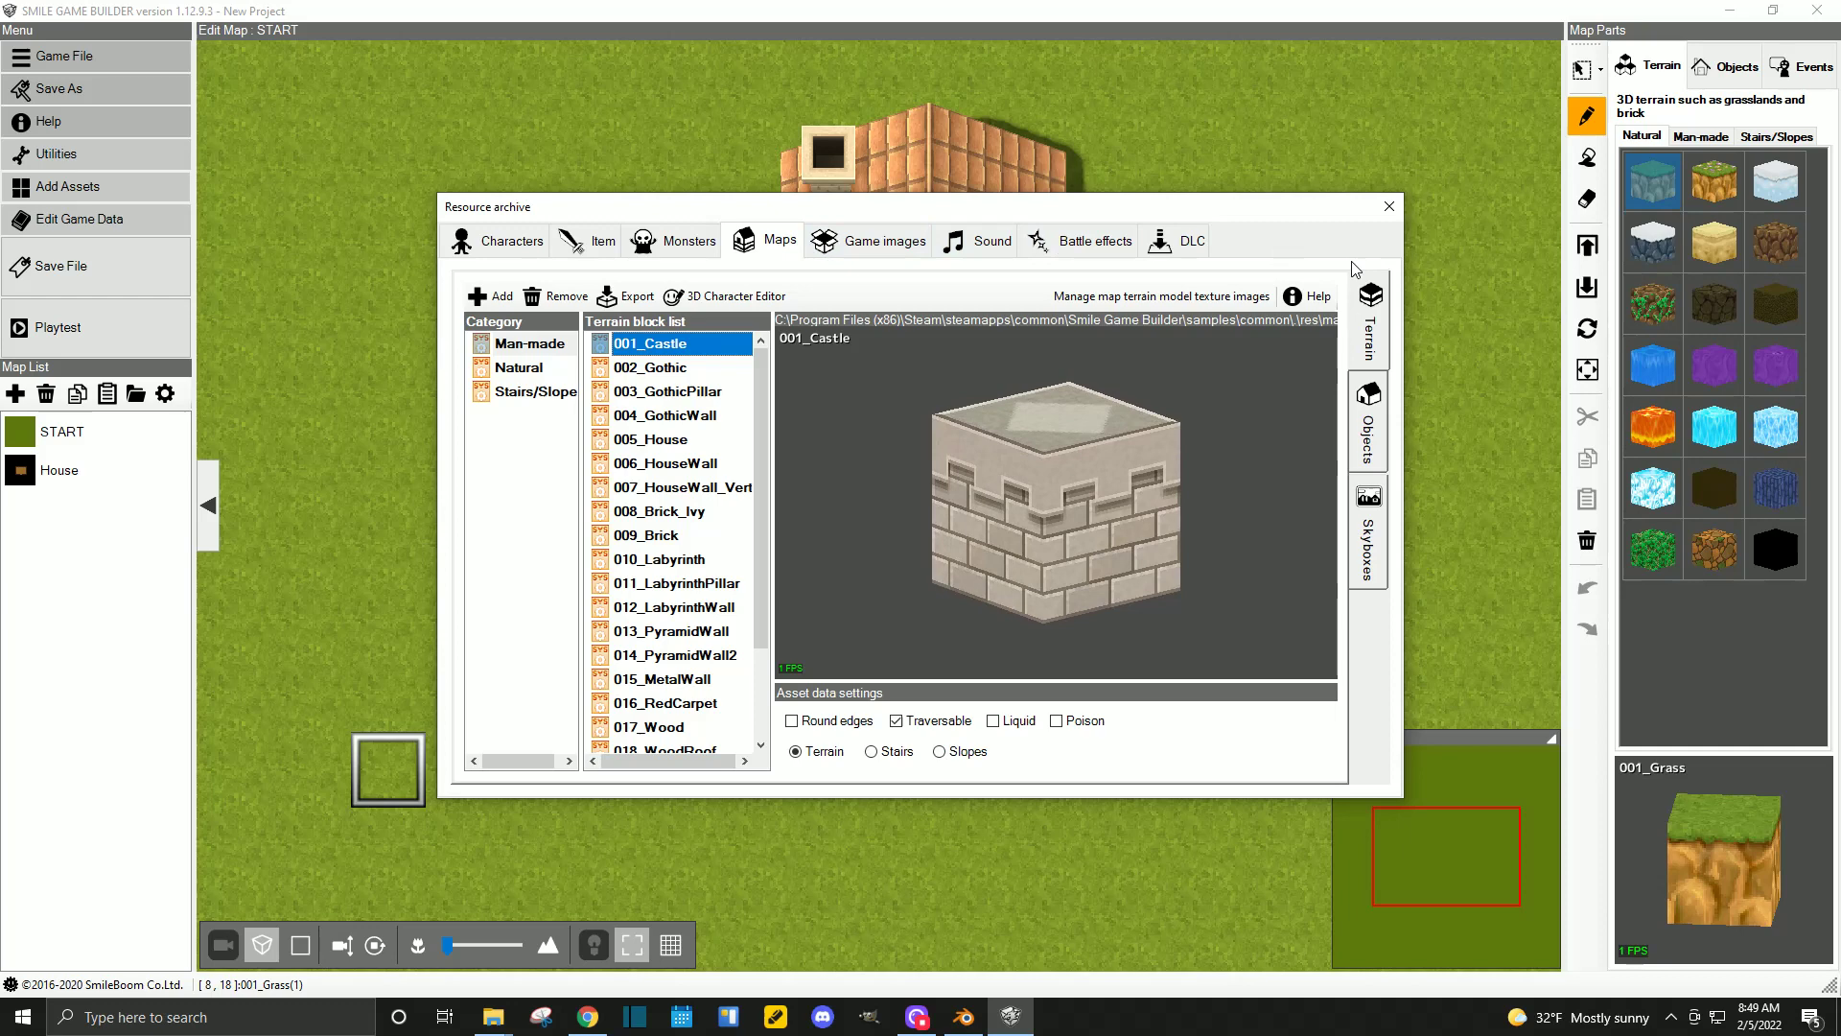
{"action": "left_click", "coordinate": [1368, 434]}
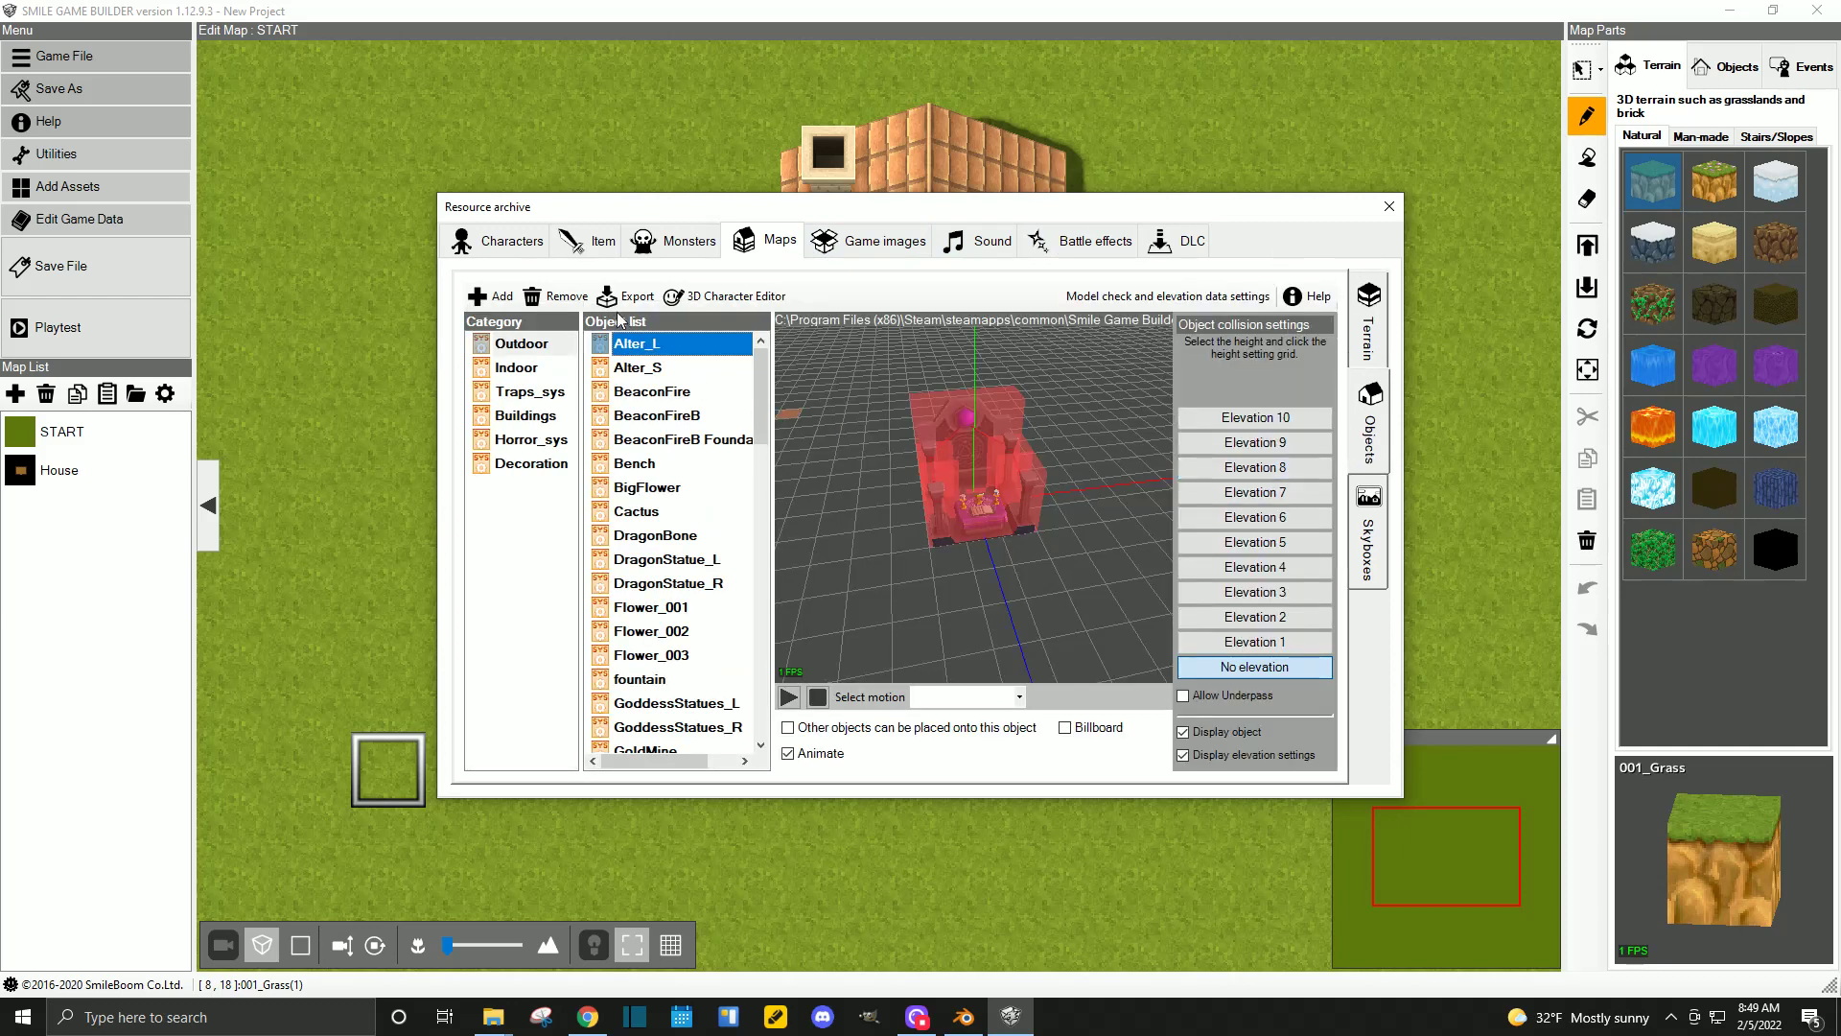
{"action": "left_click", "coordinate": [490, 297]}
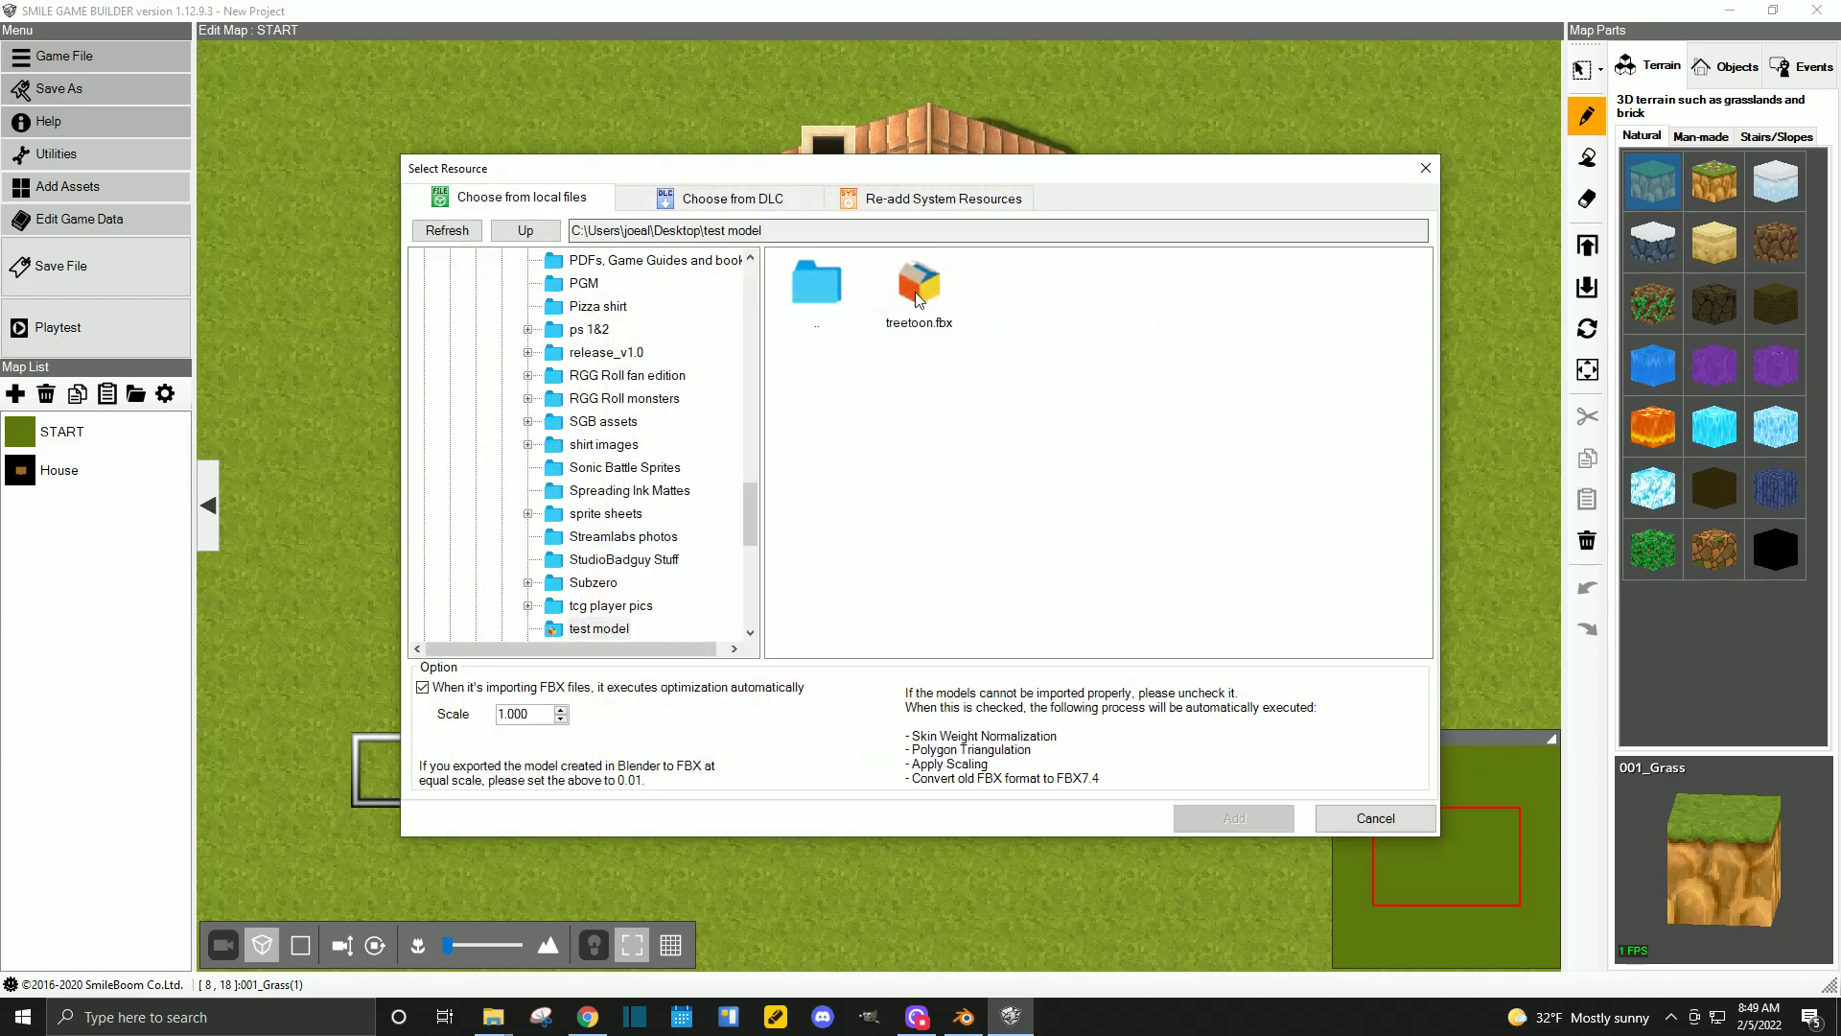
{"action": "scroll", "coordinate": [645, 397], "scroll_direction": "down", "scroll_amount": 3}
{"action": "left_click", "coordinate": [575, 447]}
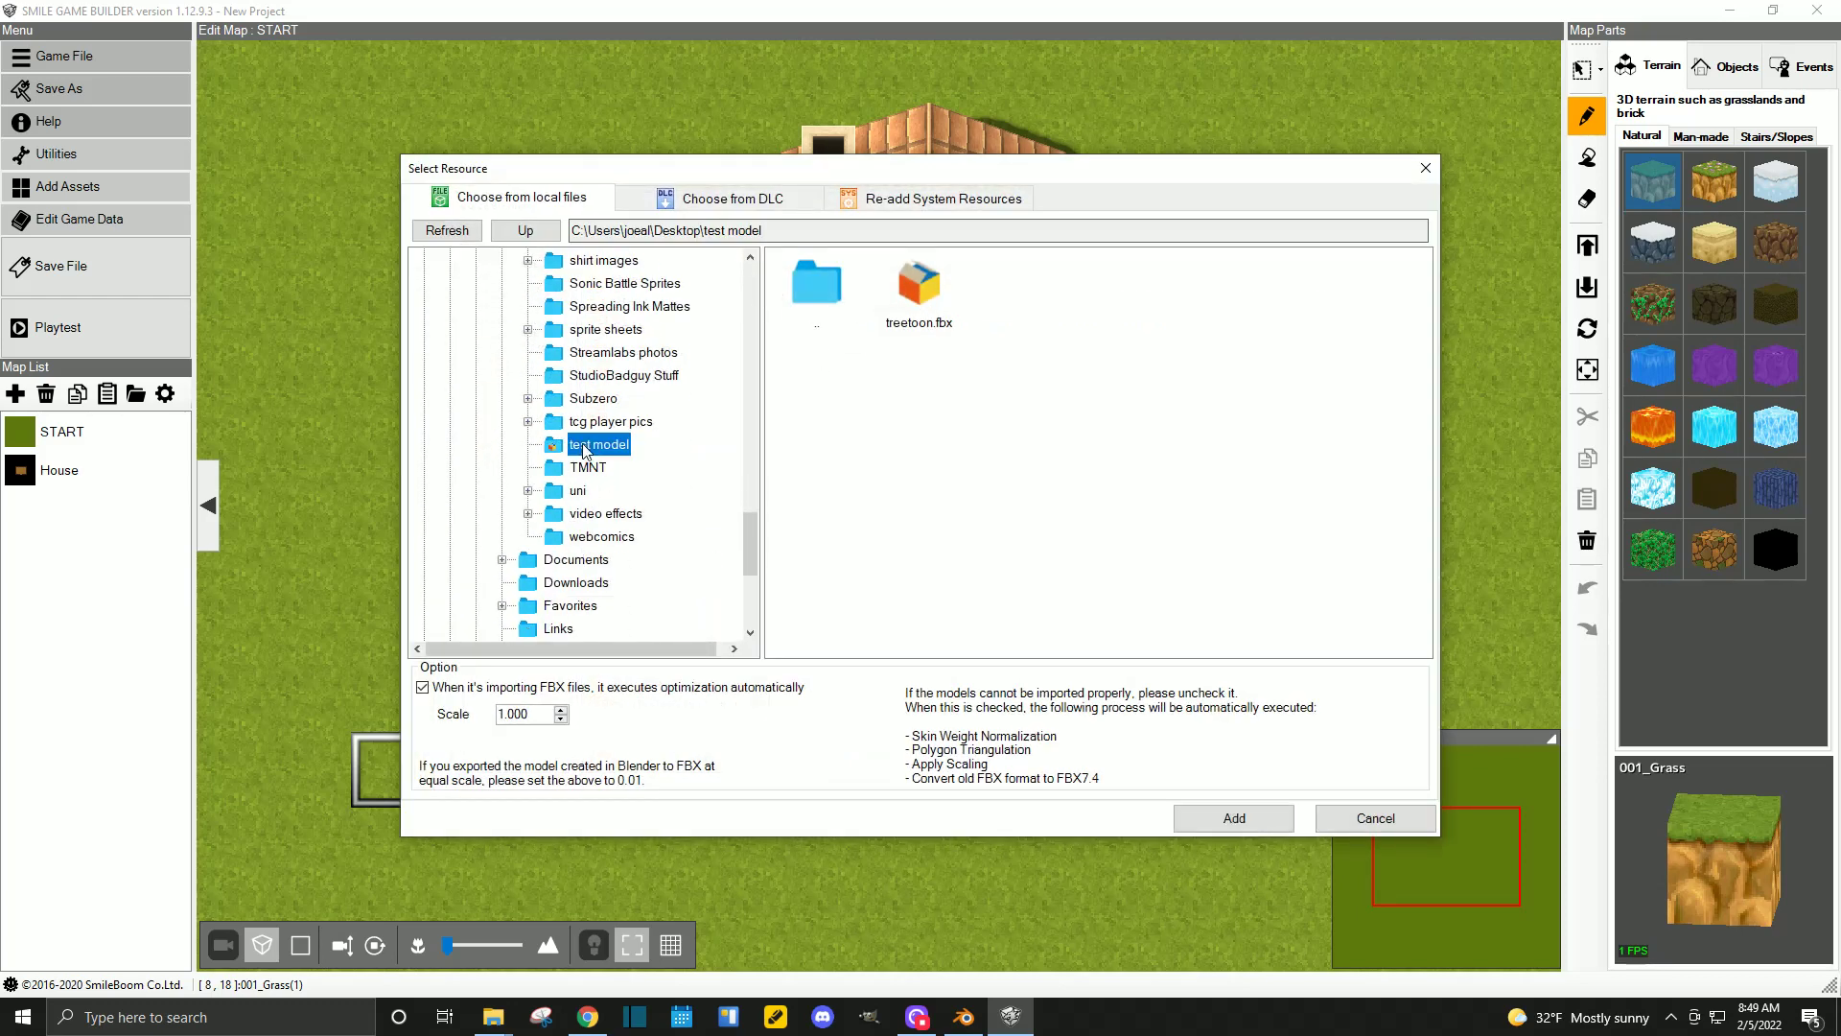
{"action": "left_click", "coordinate": [919, 294]}
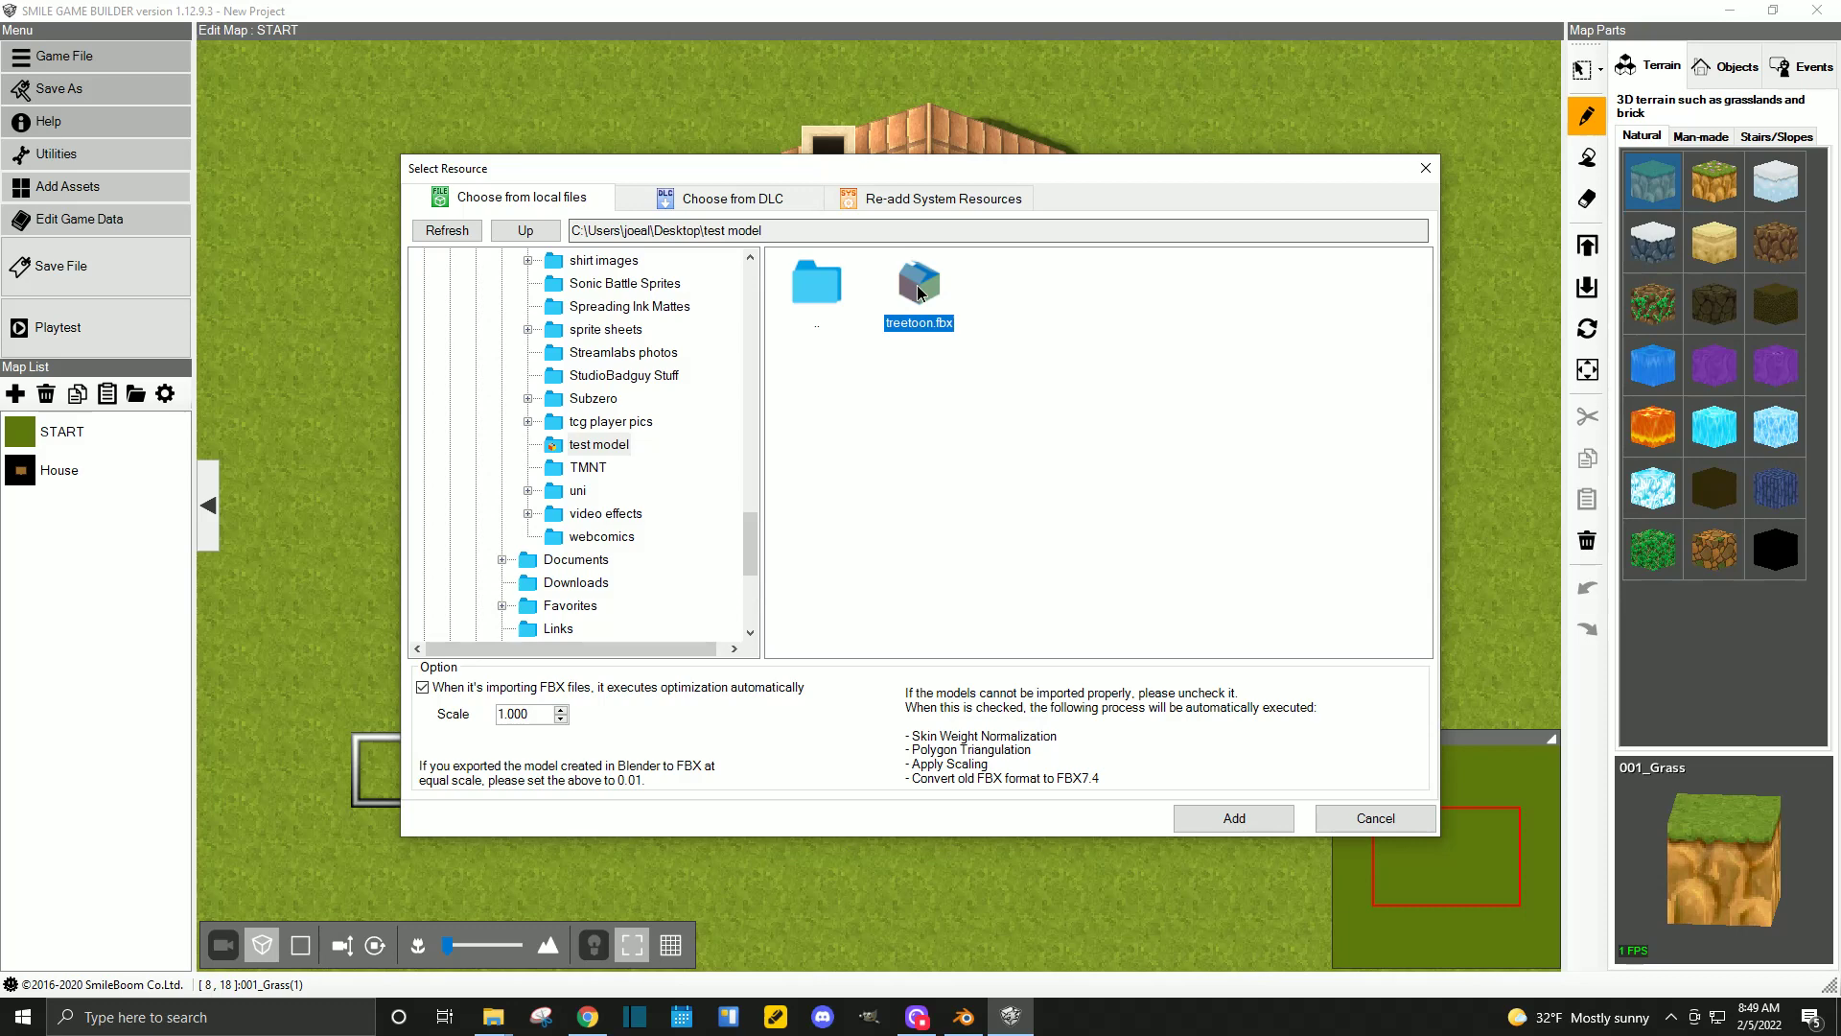
{"action": "left_click", "coordinate": [1221, 820]}
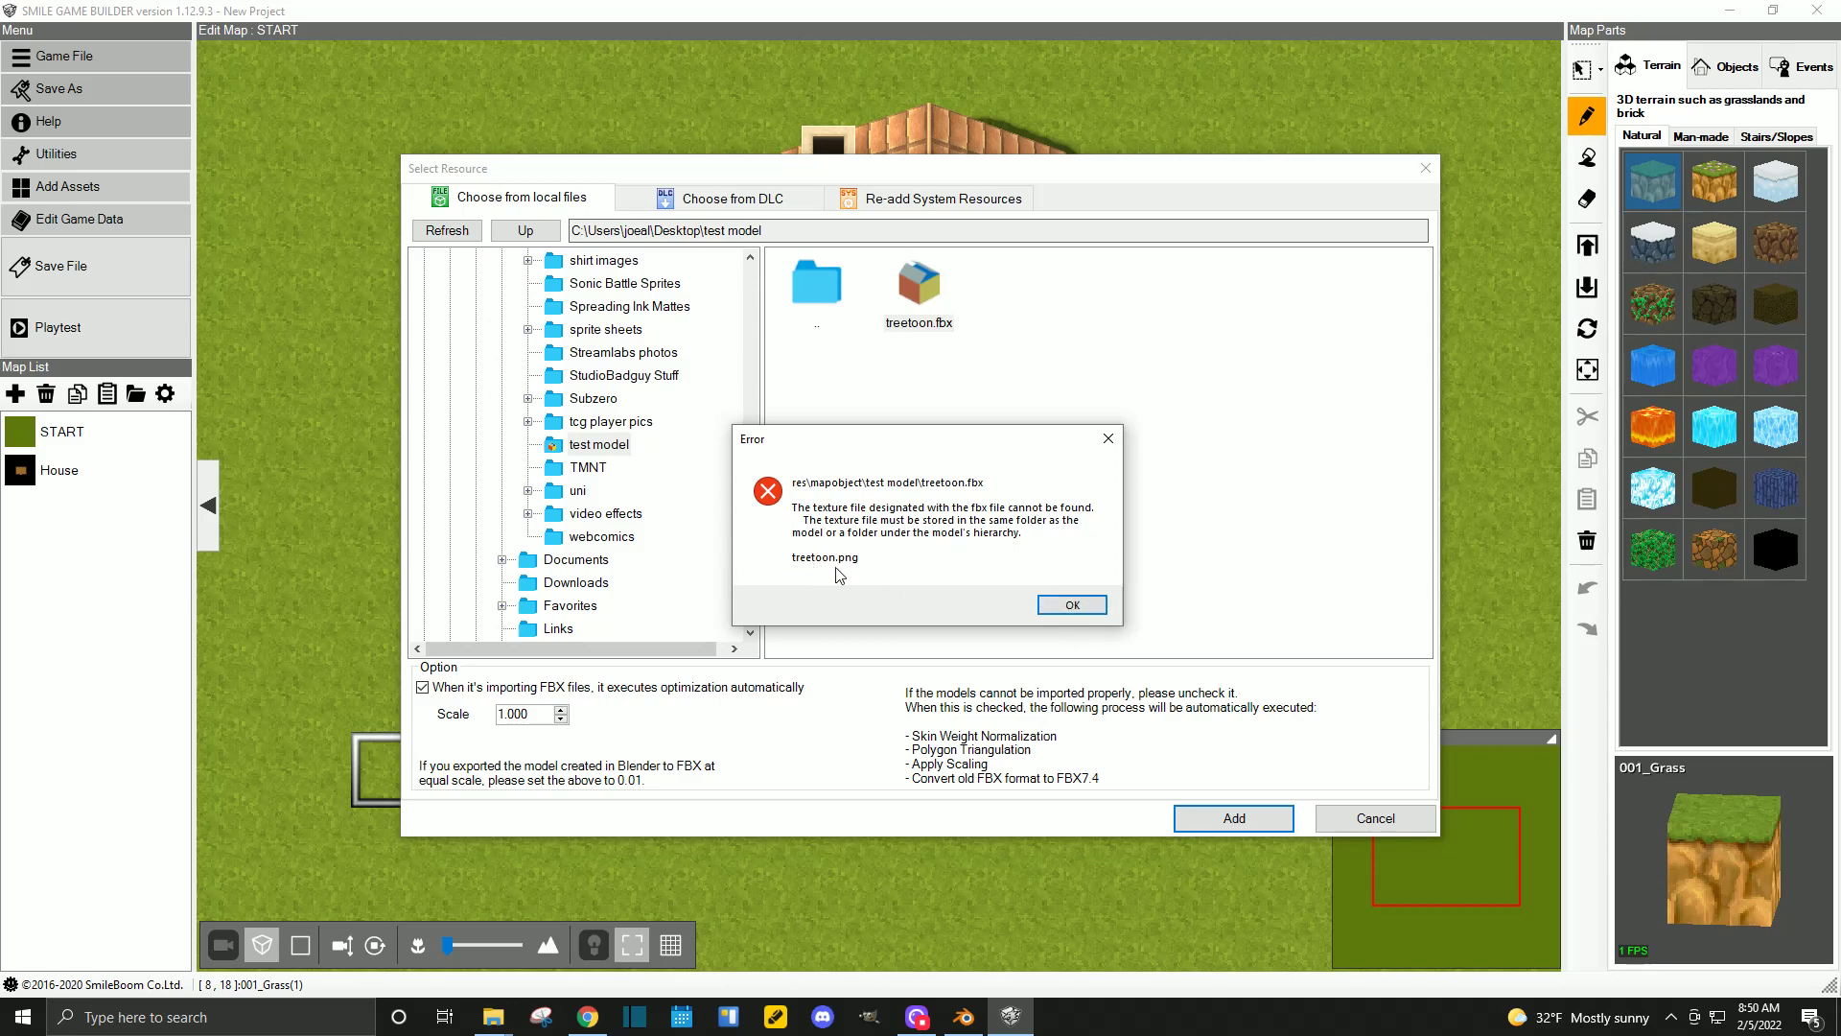
{"action": "left_click", "coordinate": [1068, 606]}
{"action": "left_click", "coordinate": [1373, 817]}
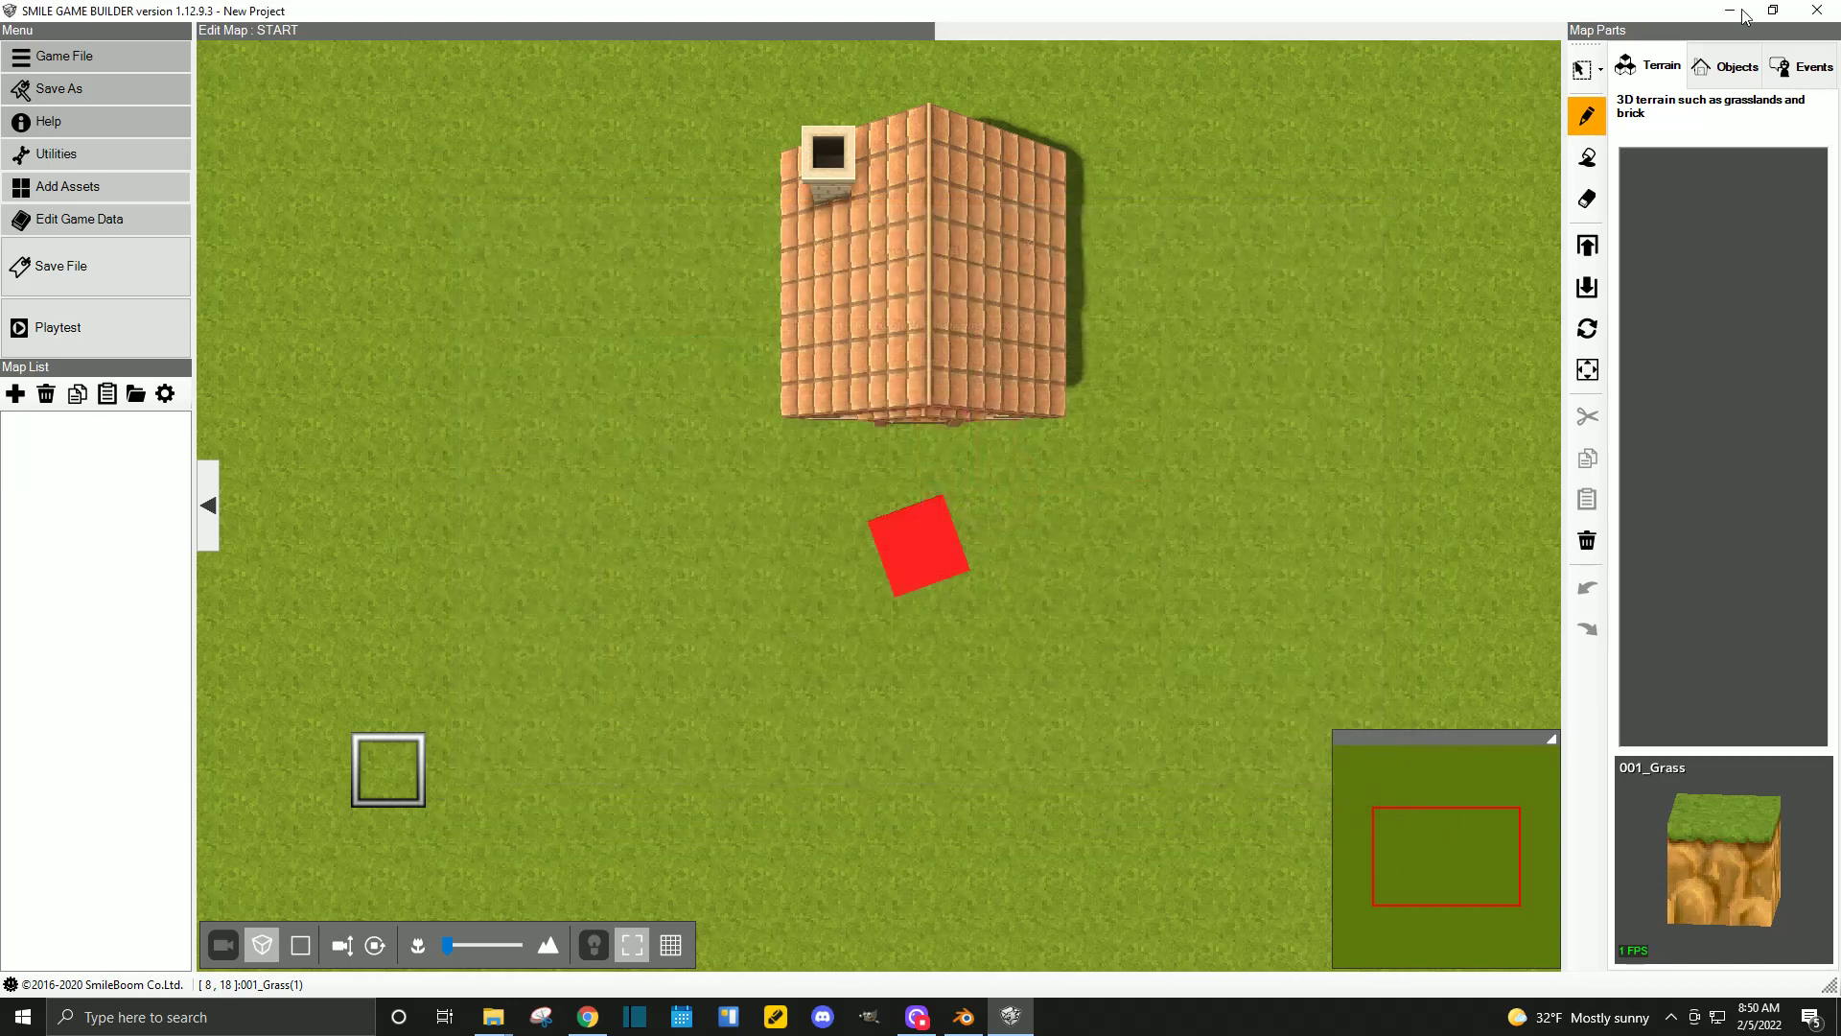
Switch to the desktop and move treetoon.png into the test model folder alongside treetoon.fbx.
{"action": "left_click", "coordinate": [1732, 11]}
{"action": "left_click", "coordinate": [1732, 11]}
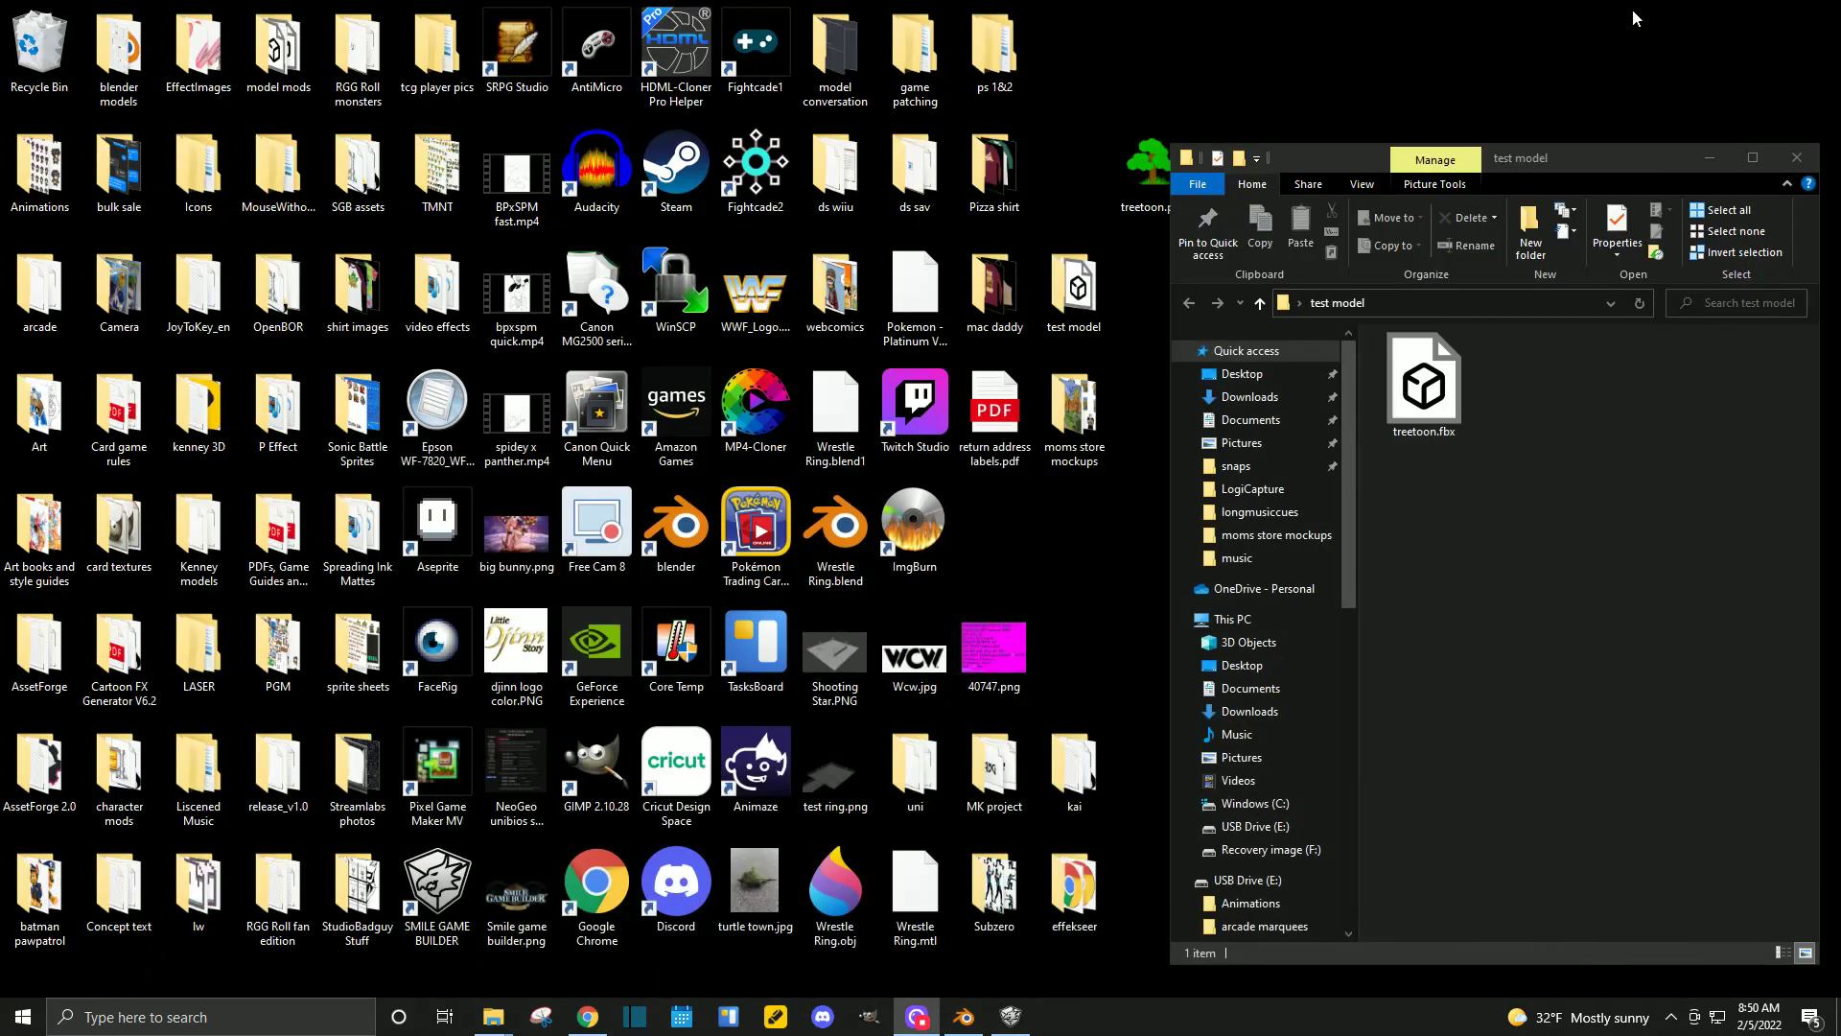
{"action": "left_click", "coordinate": [1145, 164]}
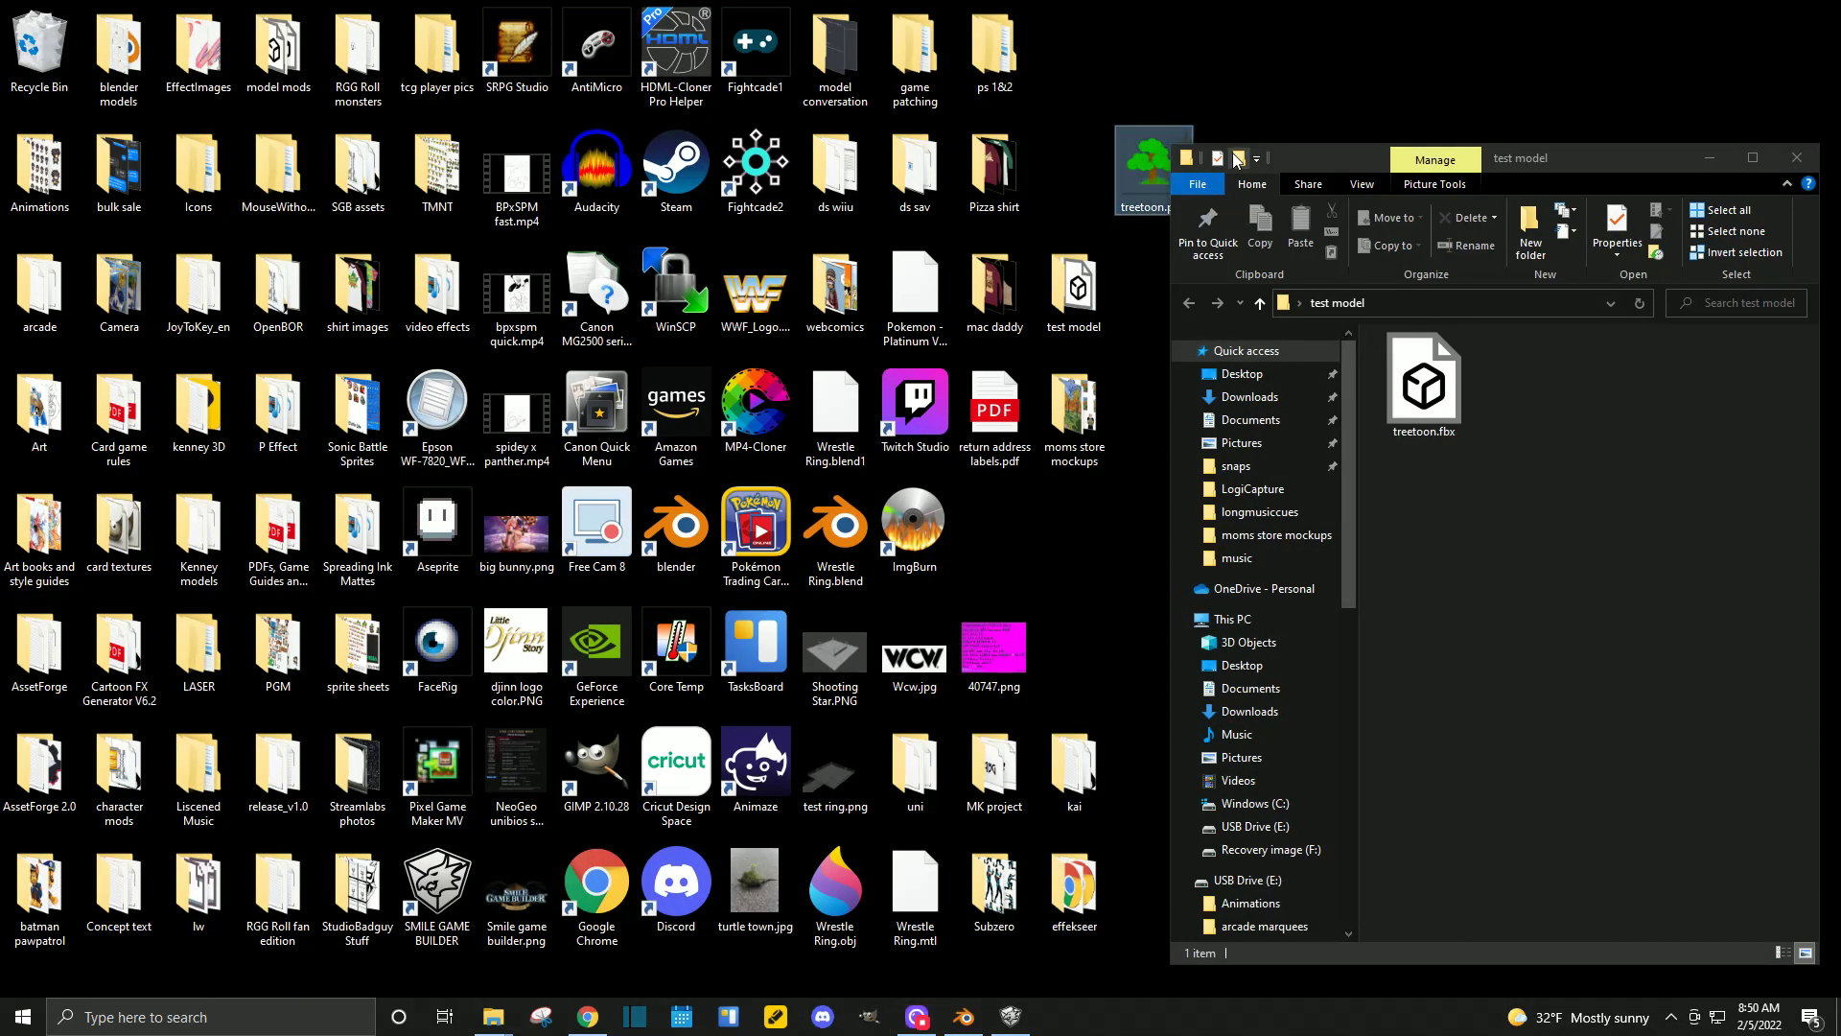
{"action": "left_click_drag", "start_coordinate": [1325, 163], "coordinate": [1387, 150]}
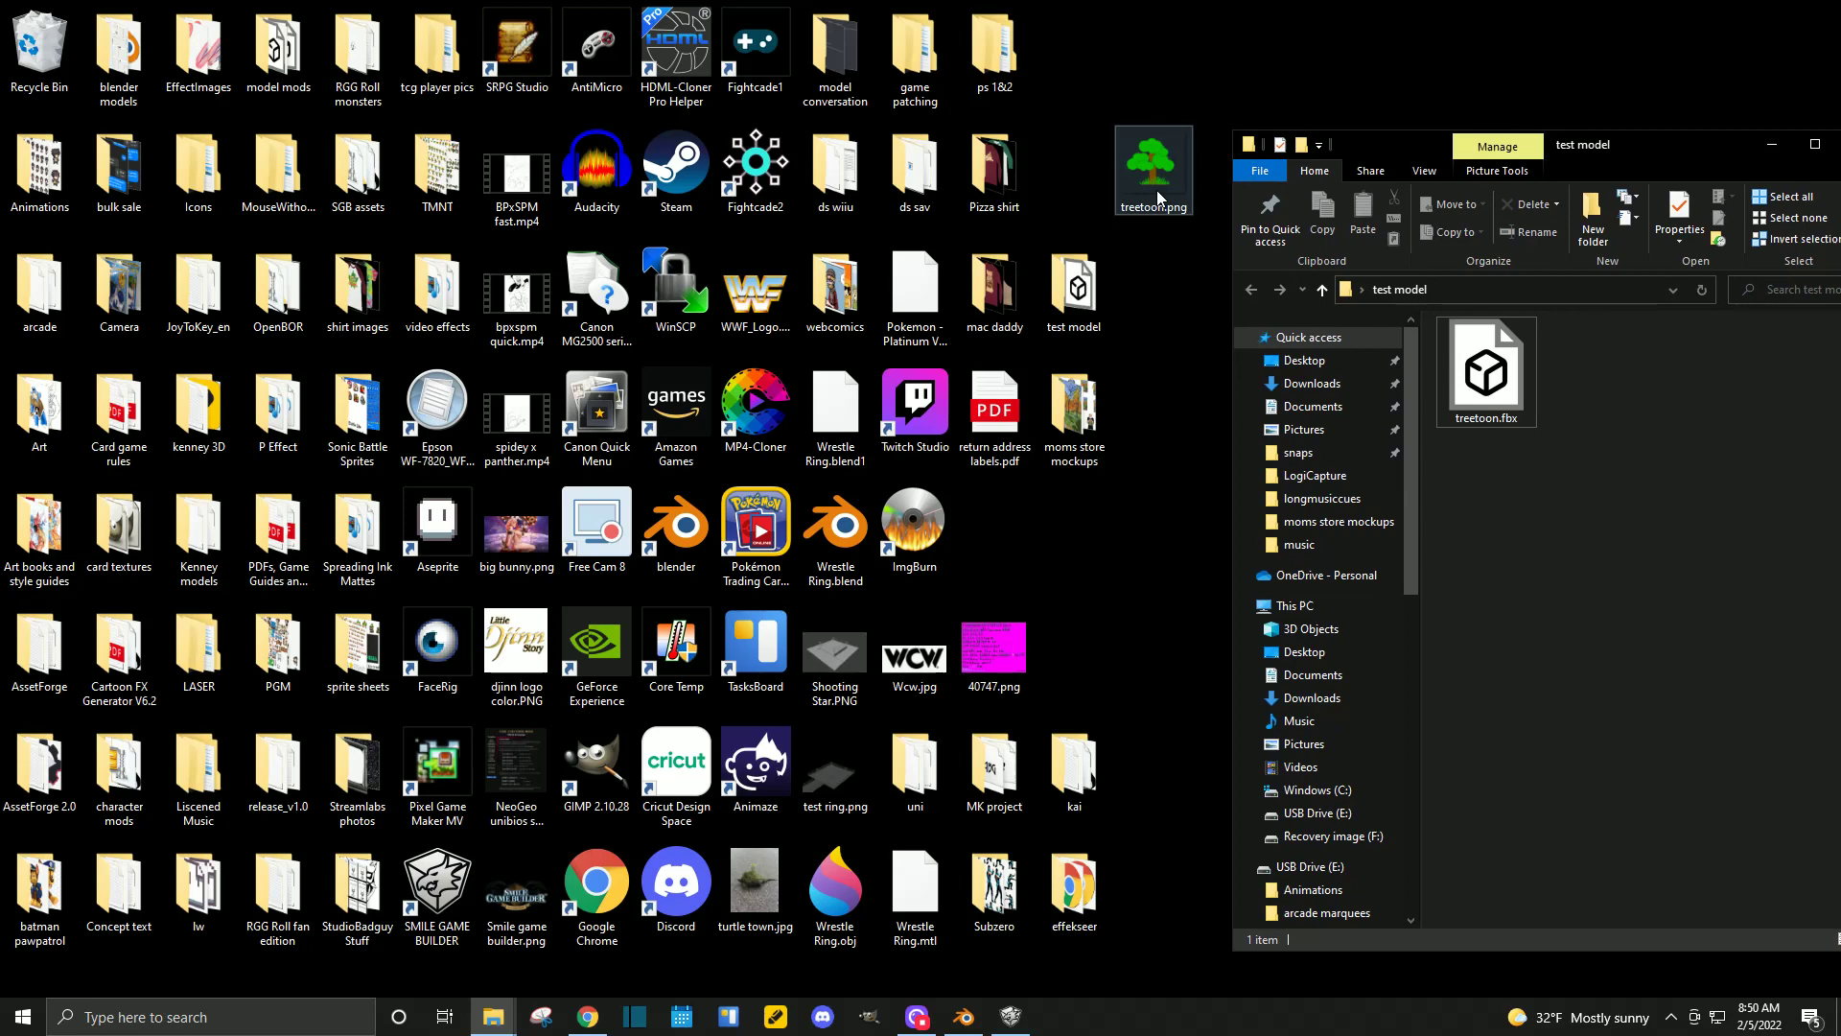
{"action": "left_click_drag", "start_coordinate": [1151, 176], "coordinate": [1075, 305]}
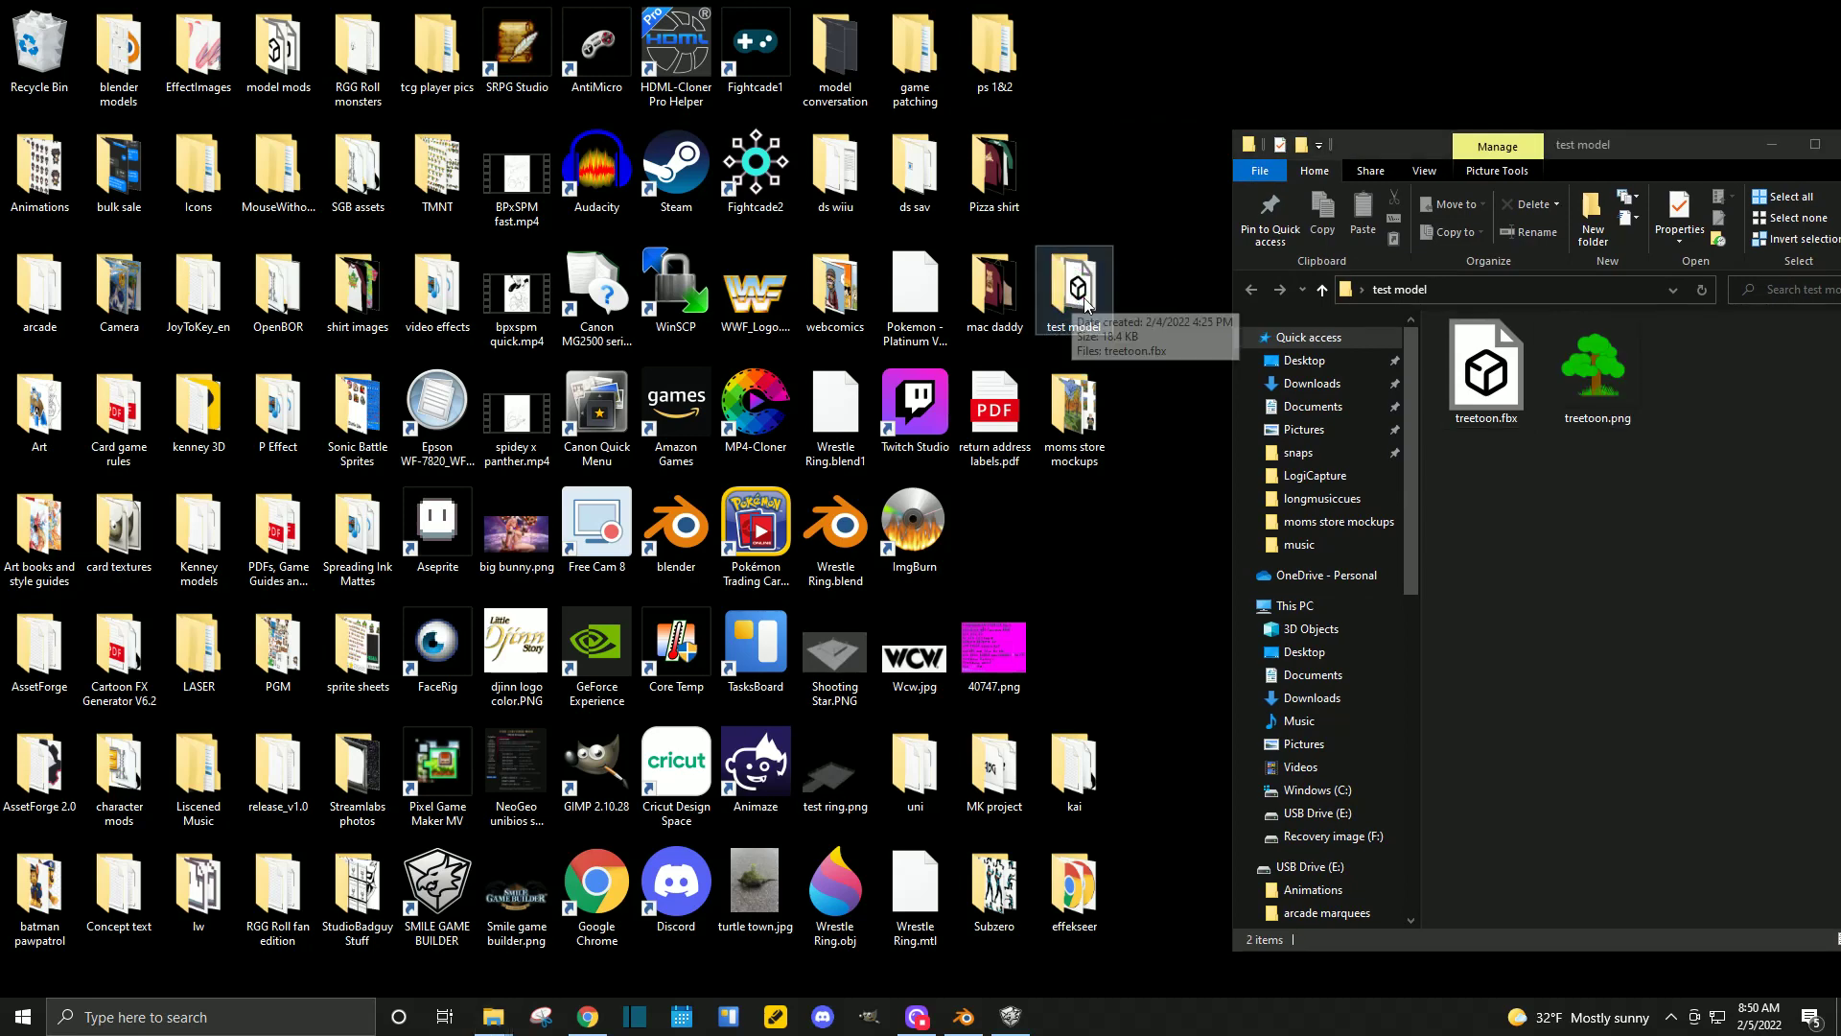
{"action": "left_click_drag", "start_coordinate": [1656, 167], "coordinate": [1376, 132]}
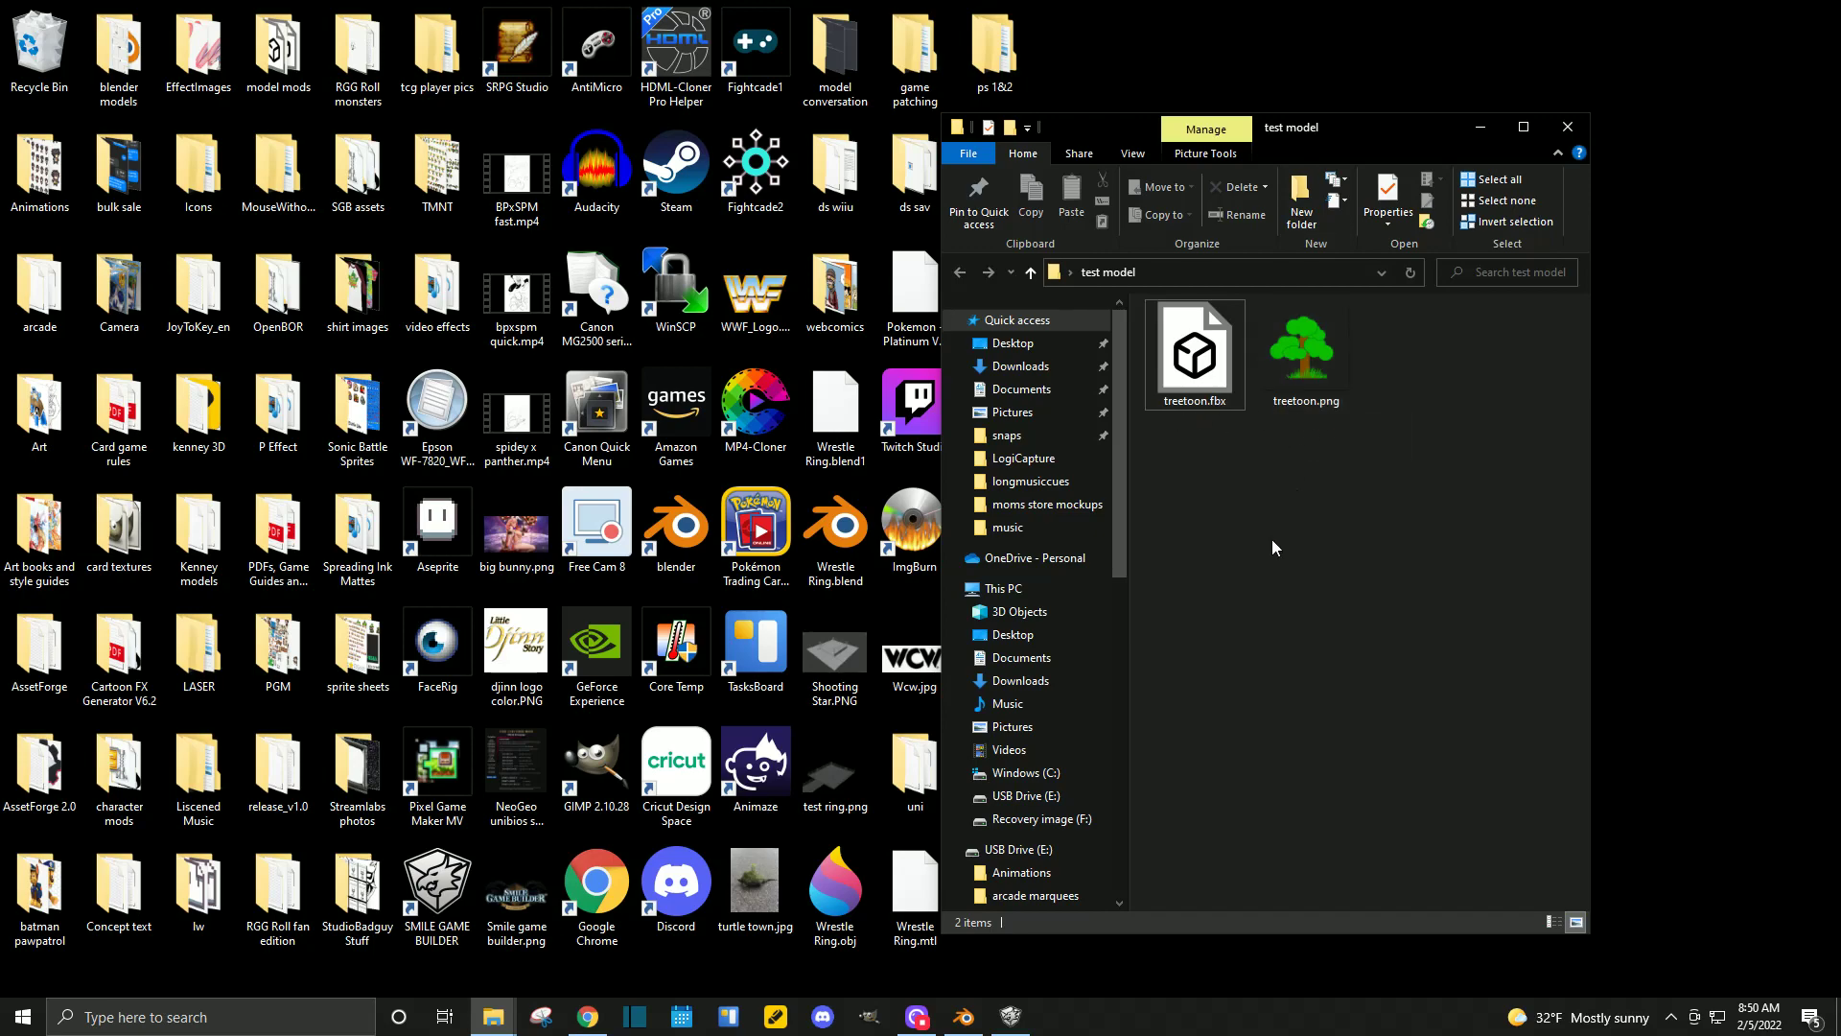
Return to SMILE GAME BUILDER and add treetoon.fbx from the test model folder to the map objects in the resource archive.
{"action": "left_click", "coordinate": [1010, 1017]}
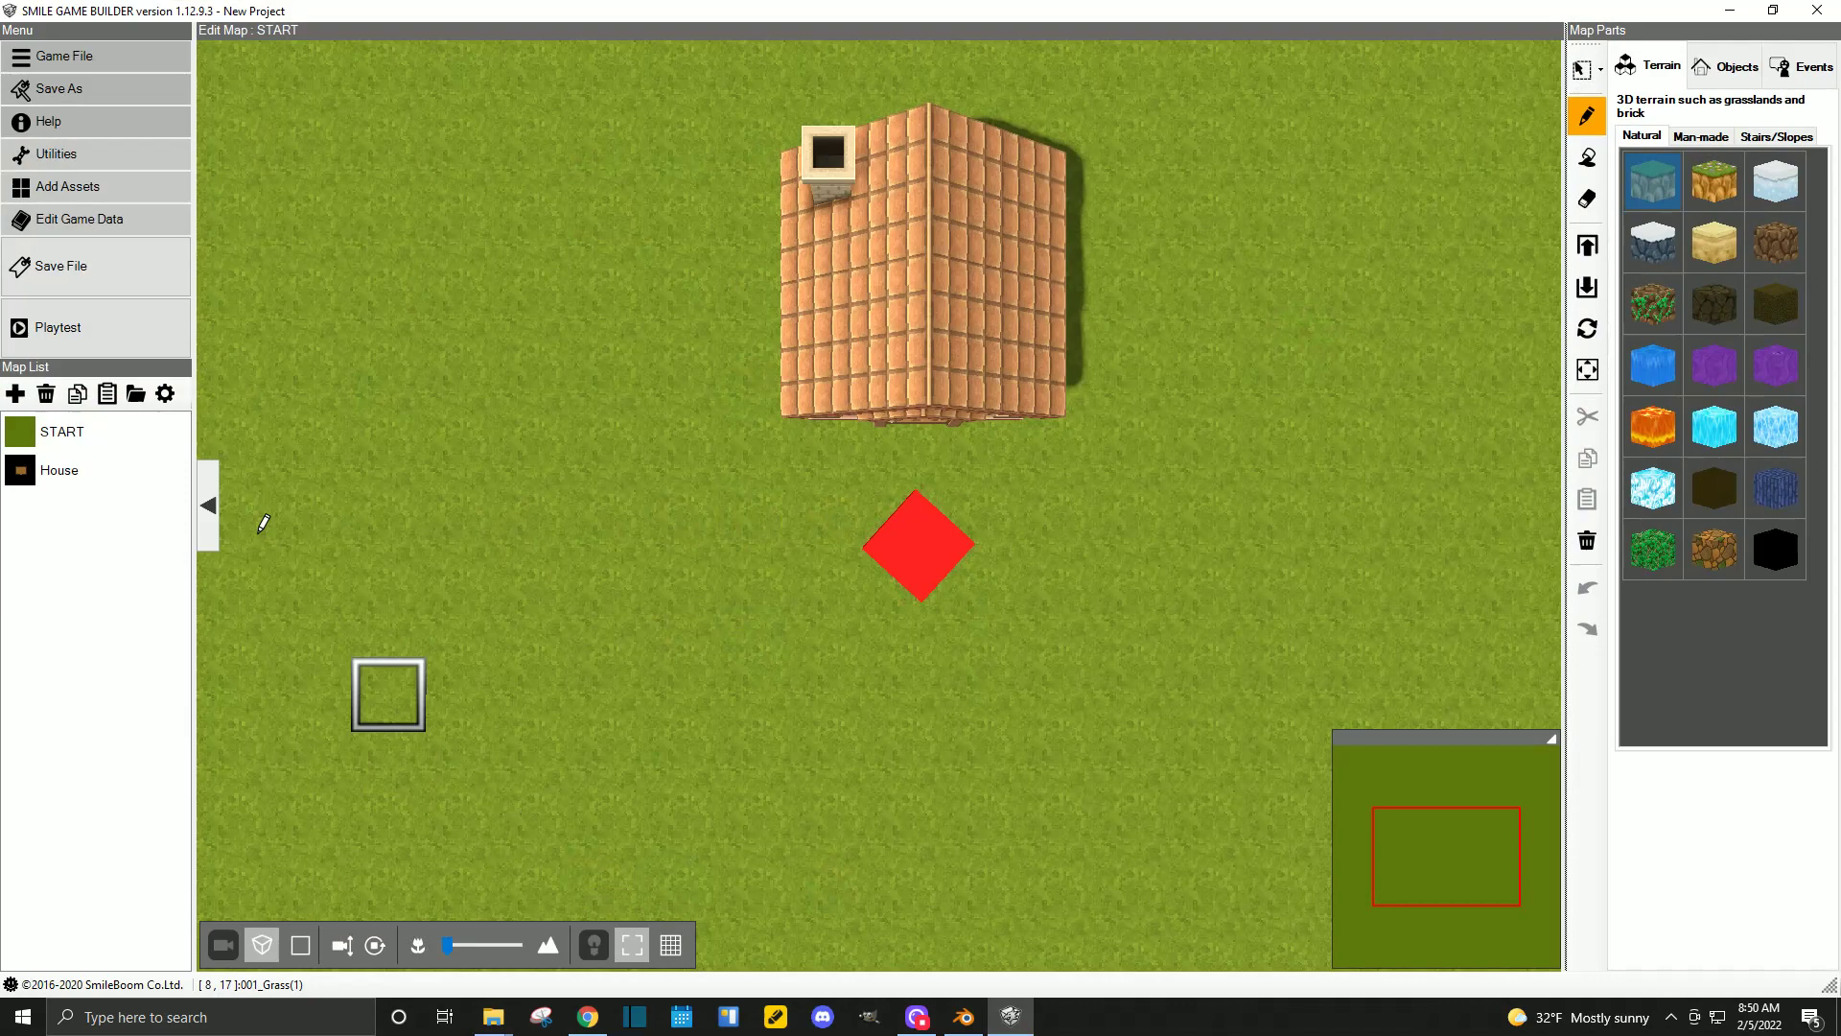
{"action": "left_click", "coordinate": [127, 192]}
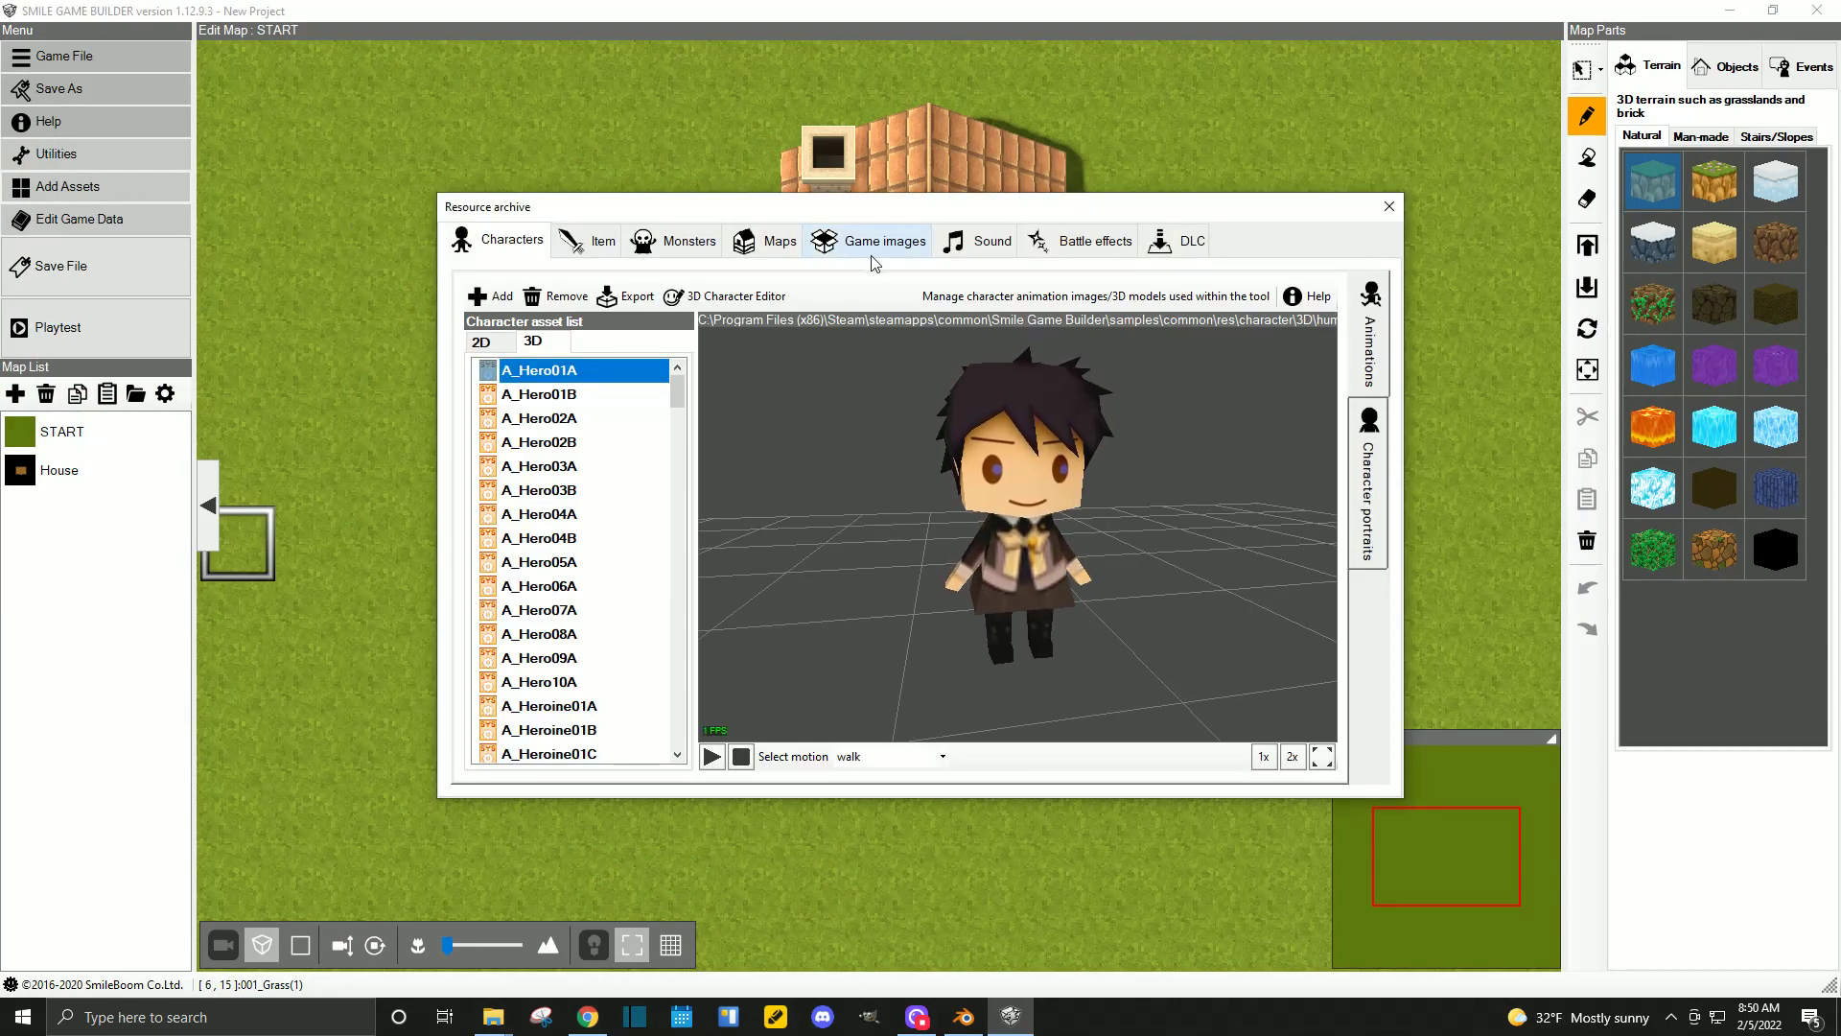
{"action": "left_click", "coordinate": [780, 252]}
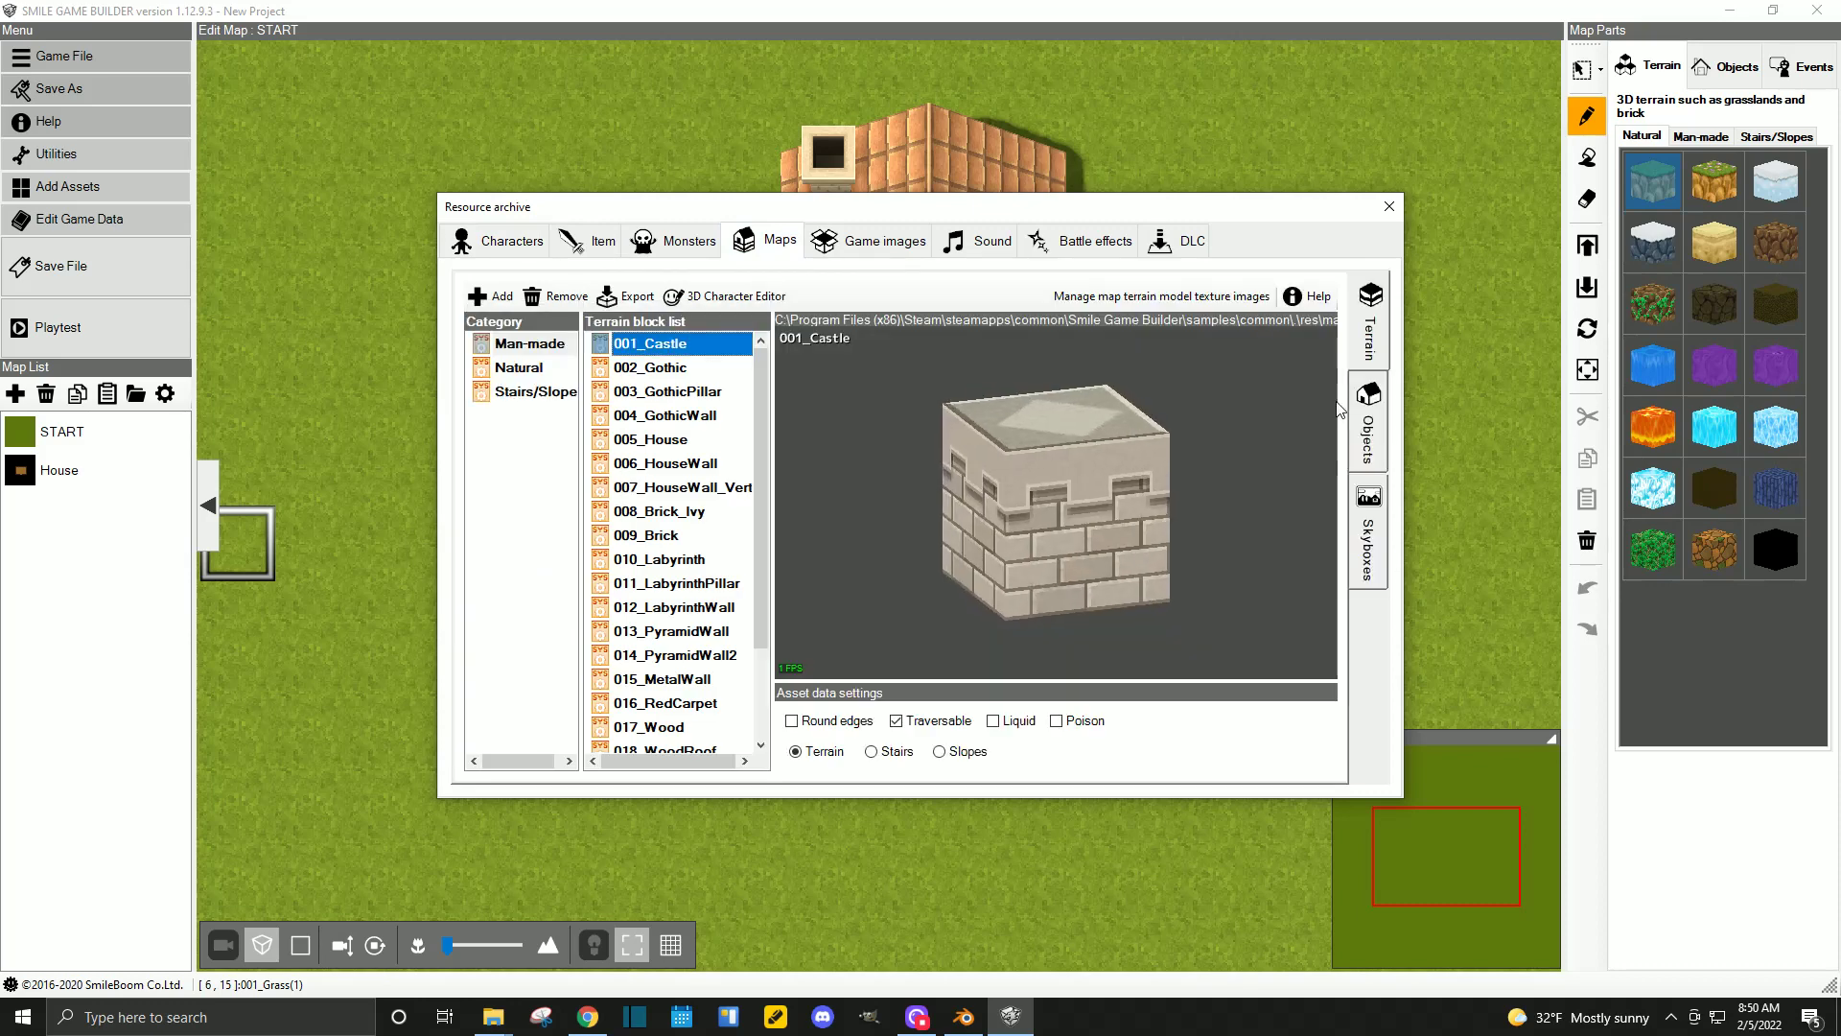
{"action": "left_click", "coordinate": [1366, 431]}
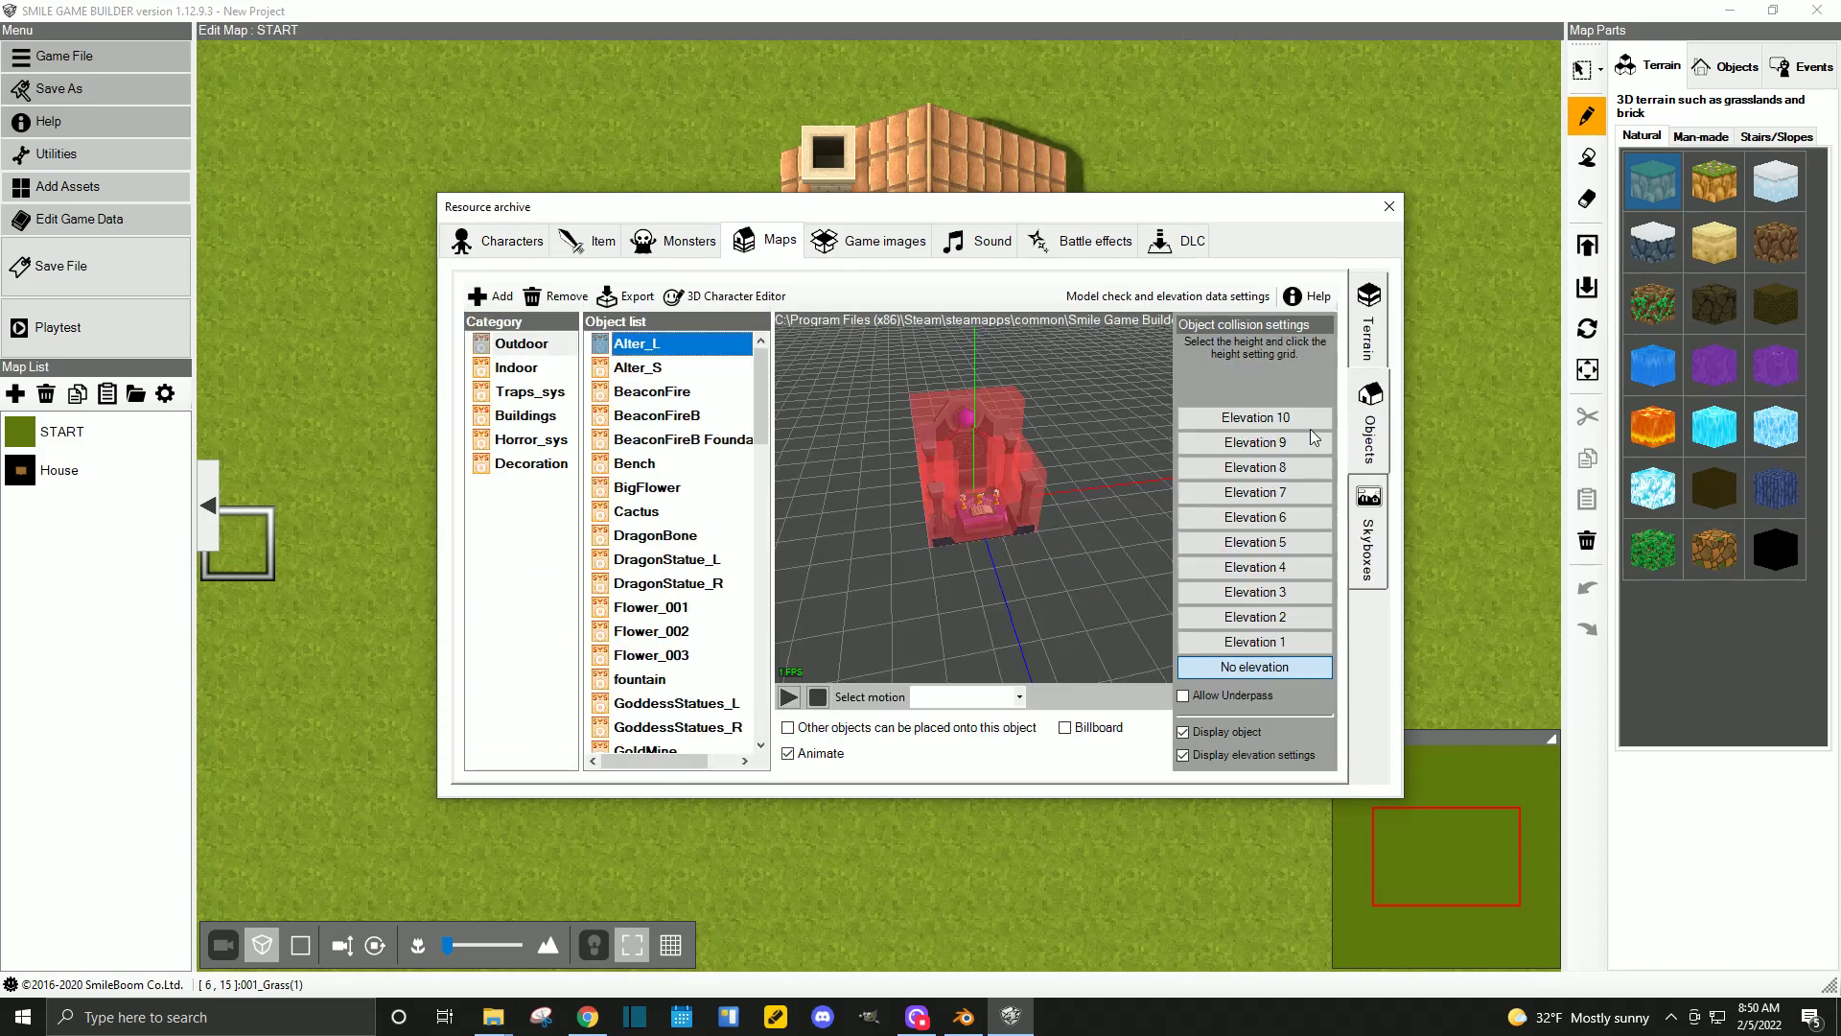
{"action": "left_click", "coordinate": [500, 300]}
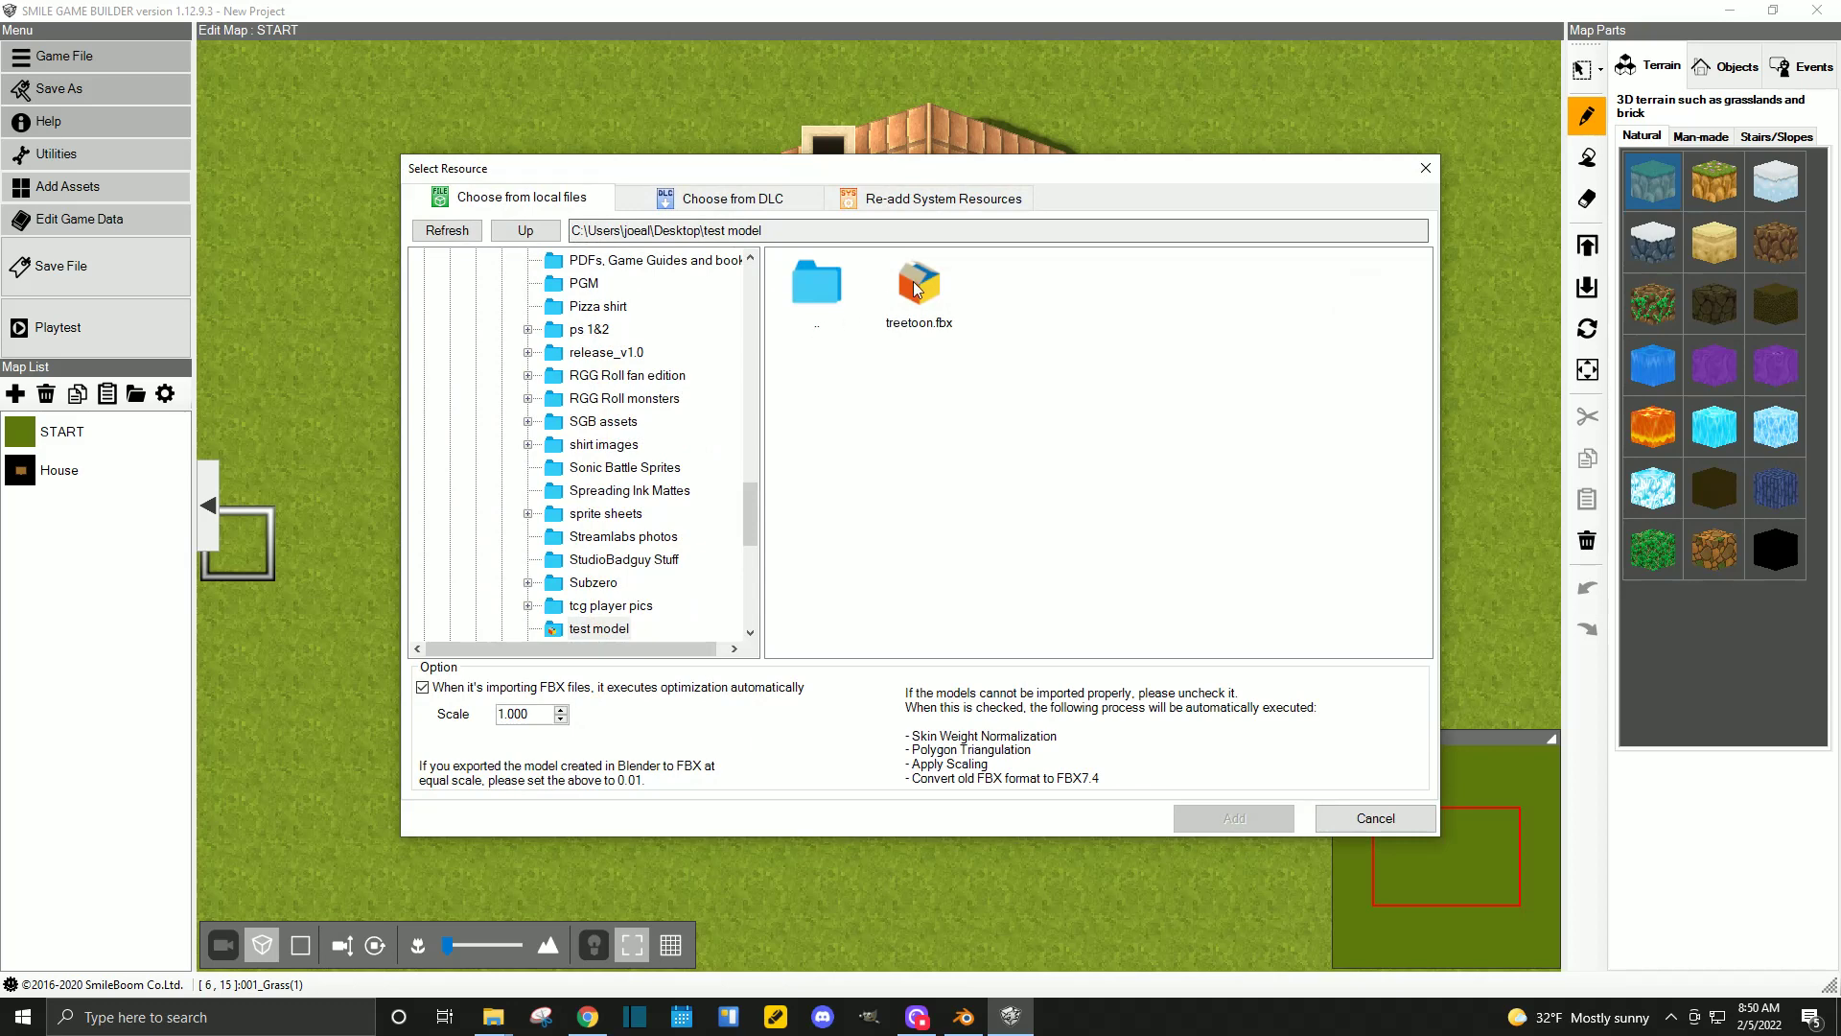
{"action": "left_click", "coordinate": [918, 294]}
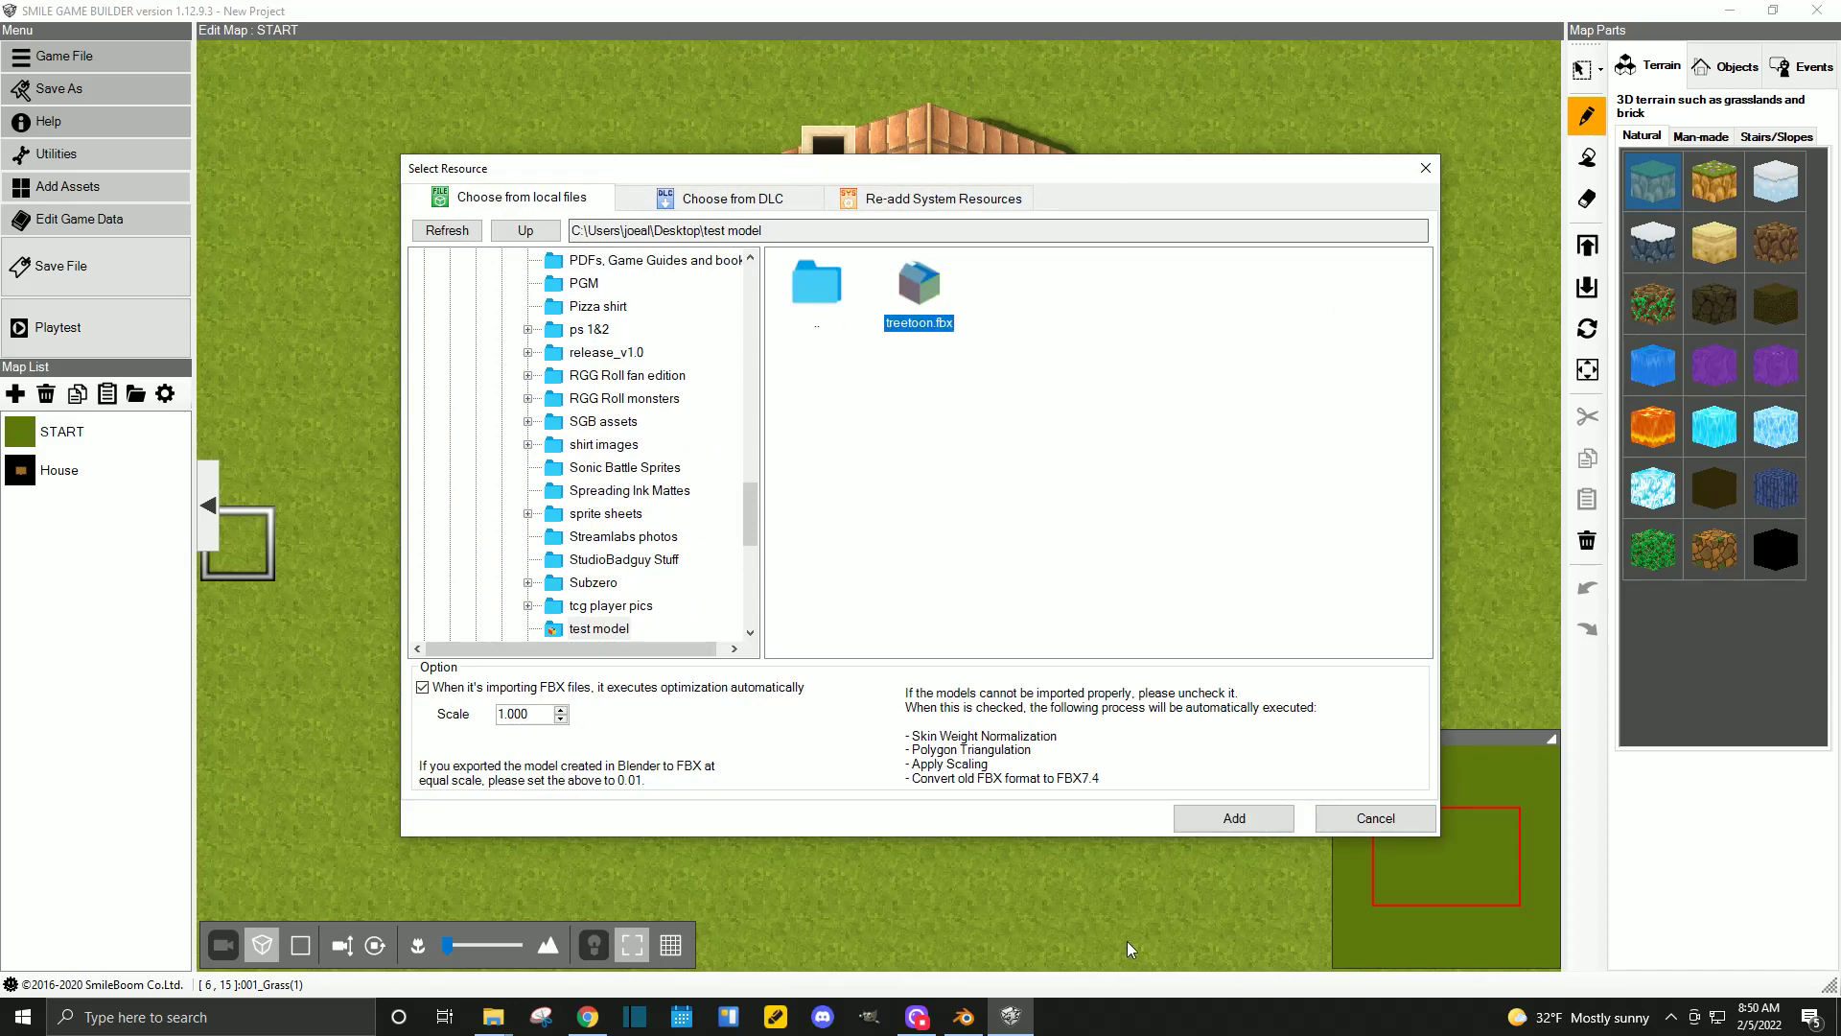
{"action": "left_click", "coordinate": [1235, 824]}
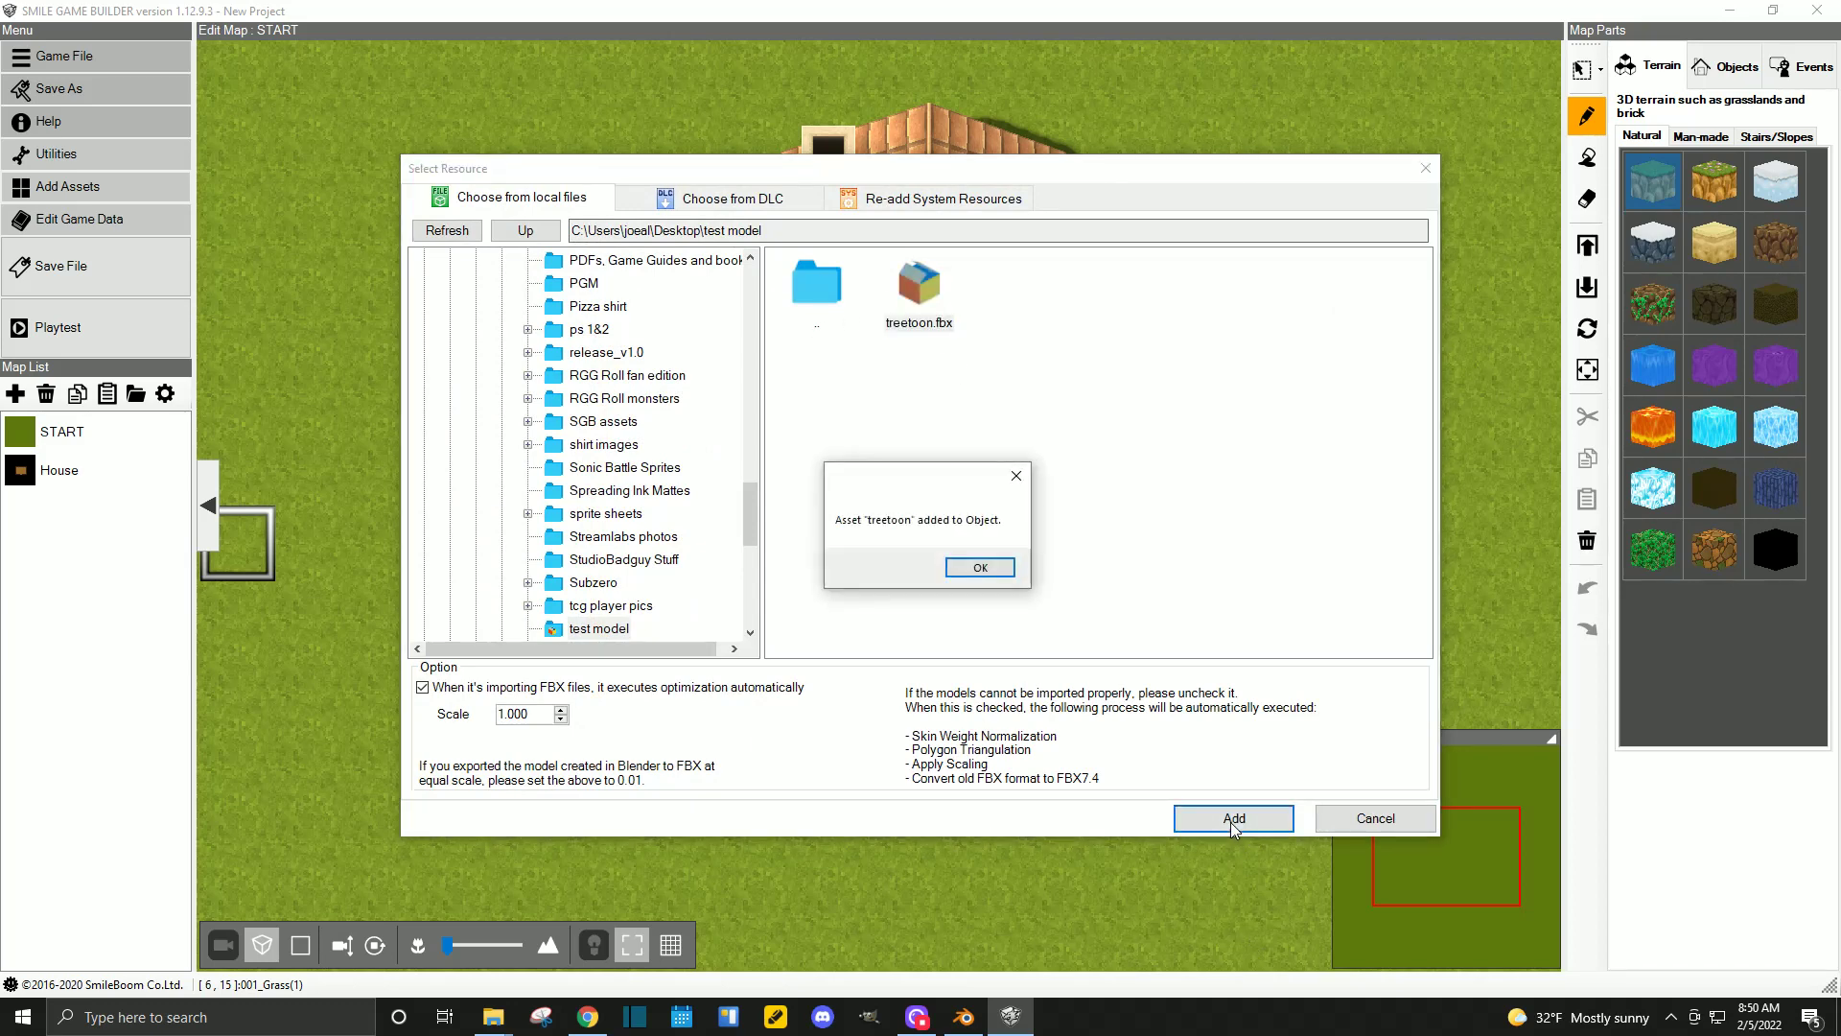
{"action": "left_click", "coordinate": [981, 569]}
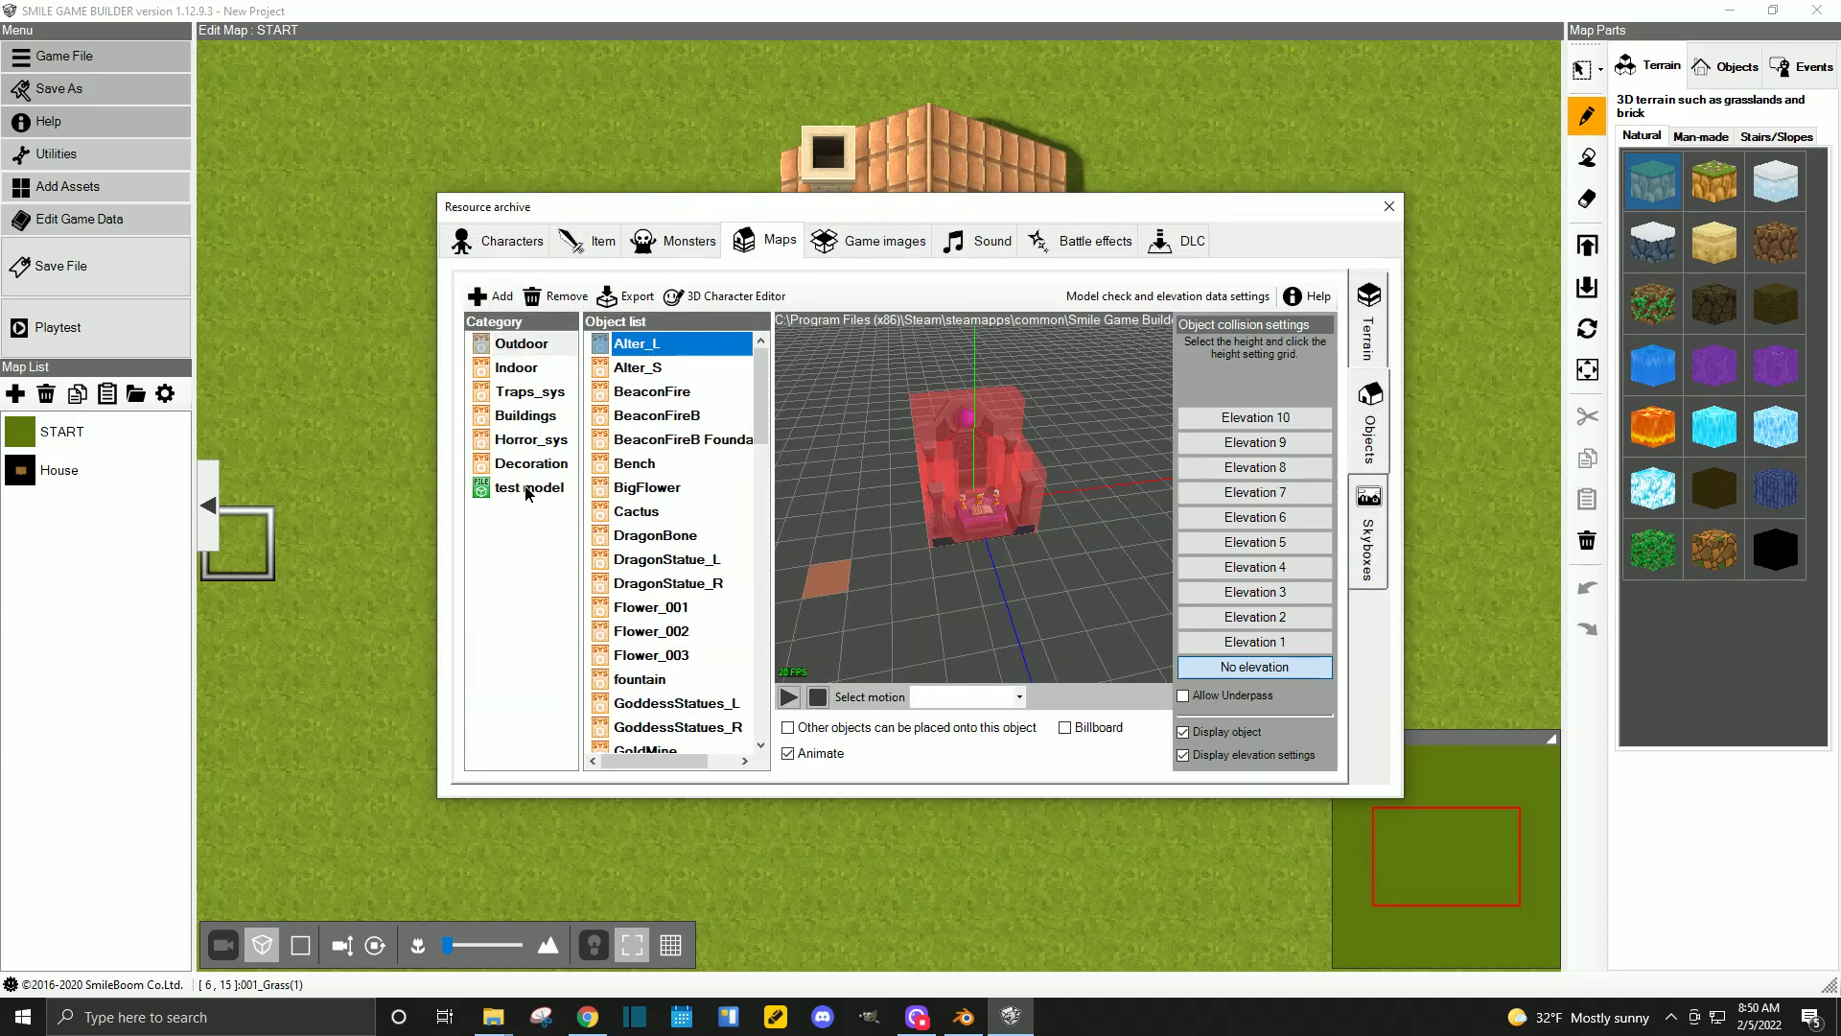
Preview the treetoon object in the test model category, then close the resource archive.
{"action": "left_click", "coordinate": [527, 489]}
{"action": "left_click", "coordinate": [642, 343]}
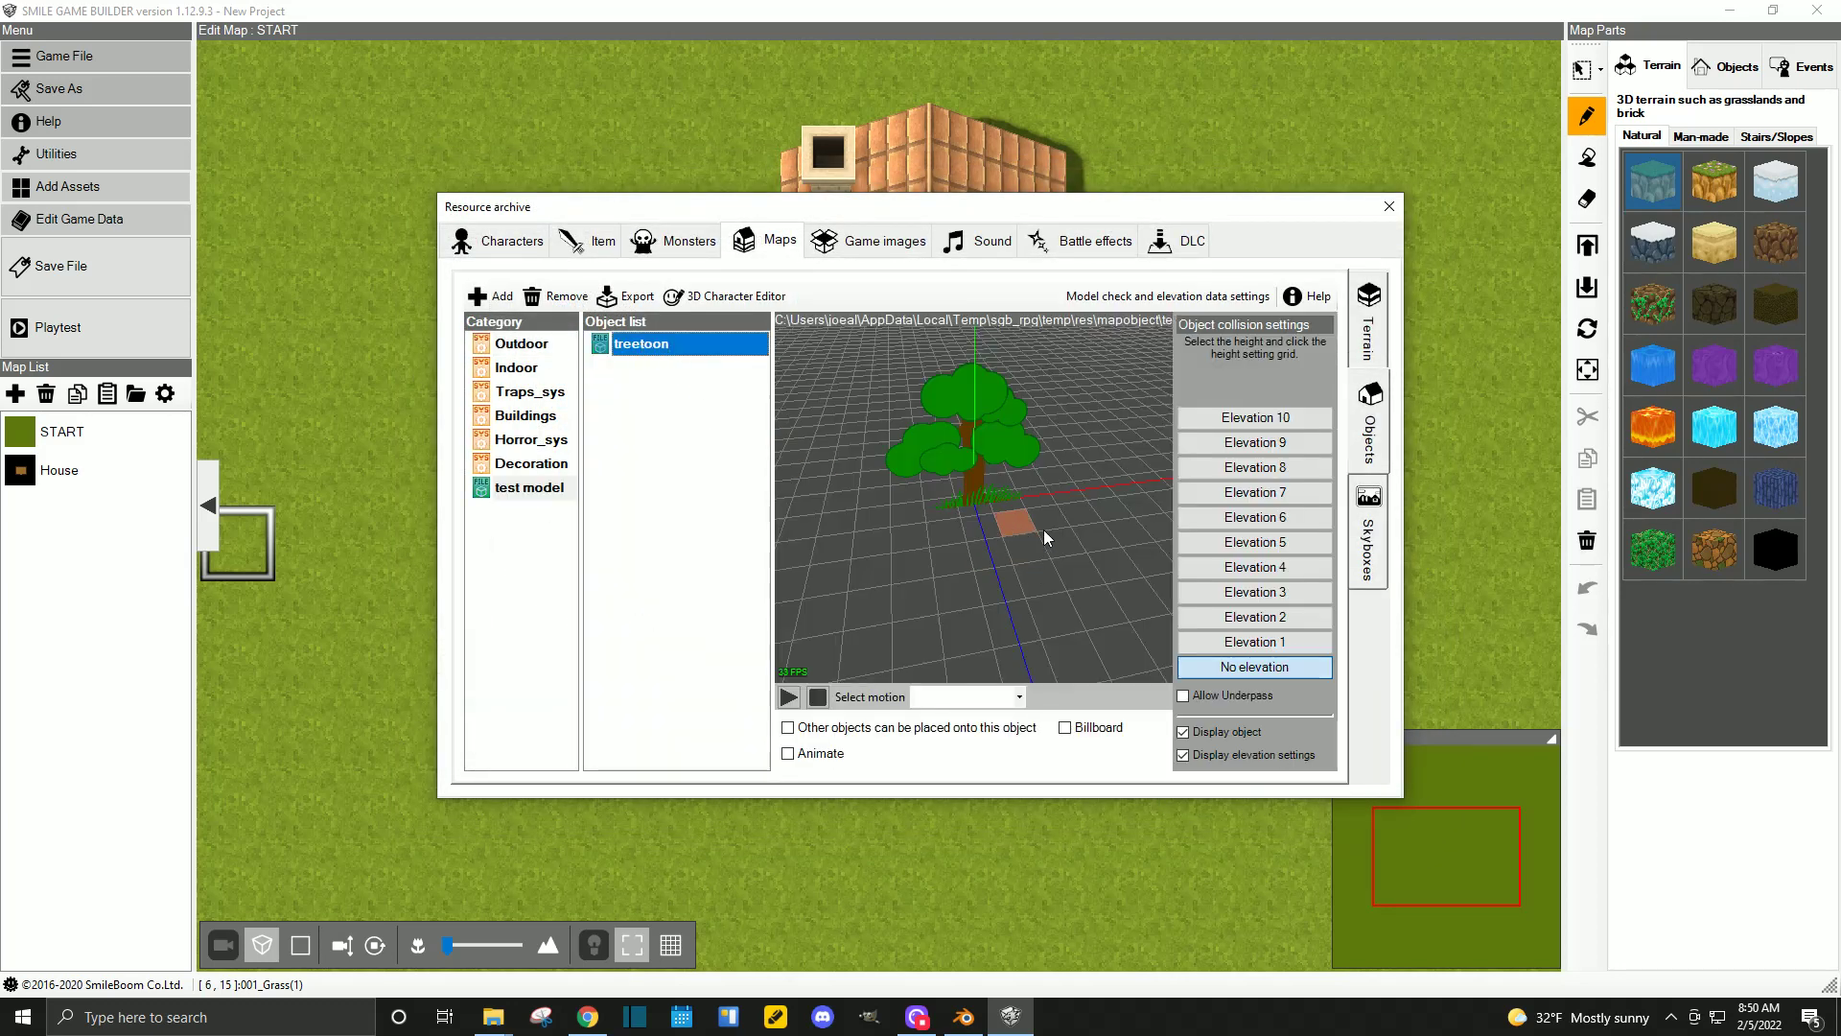
{"action": "left_click", "coordinate": [1048, 533]}
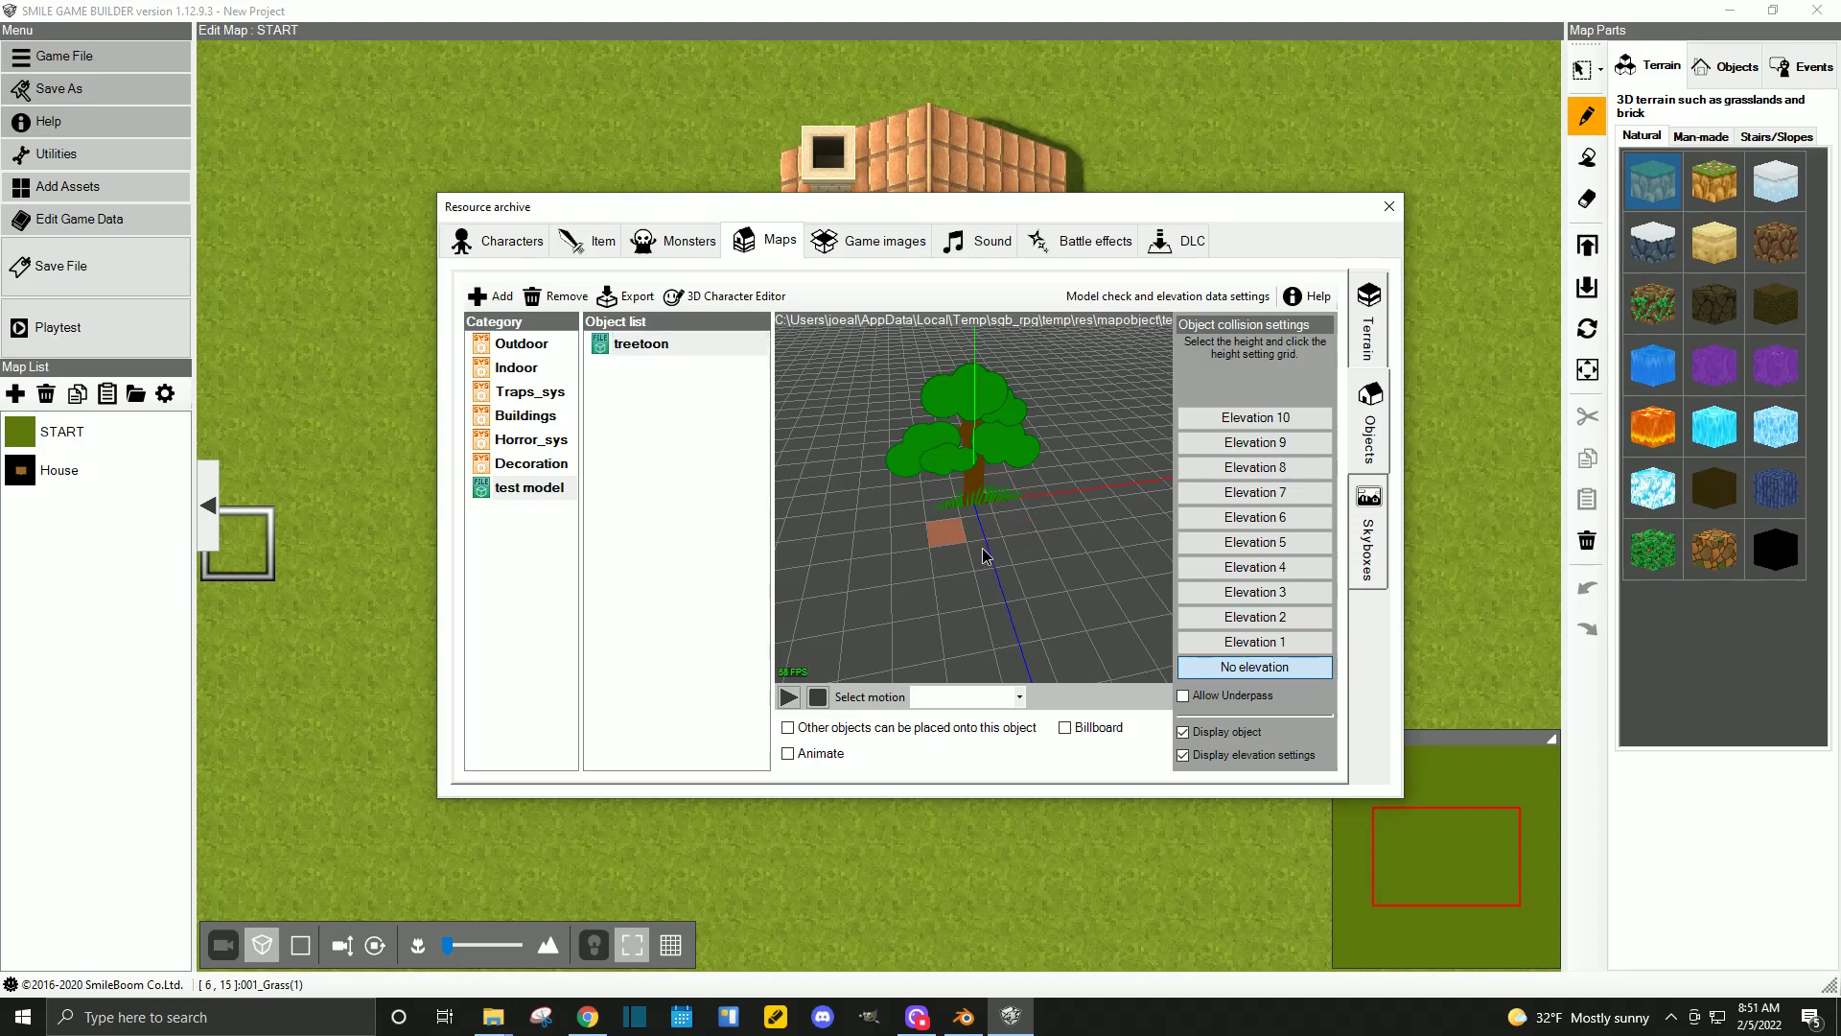
{"action": "left_click_drag", "start_coordinate": [983, 554], "coordinate": [1455, 261]}
{"action": "left_click", "coordinate": [1390, 208]}
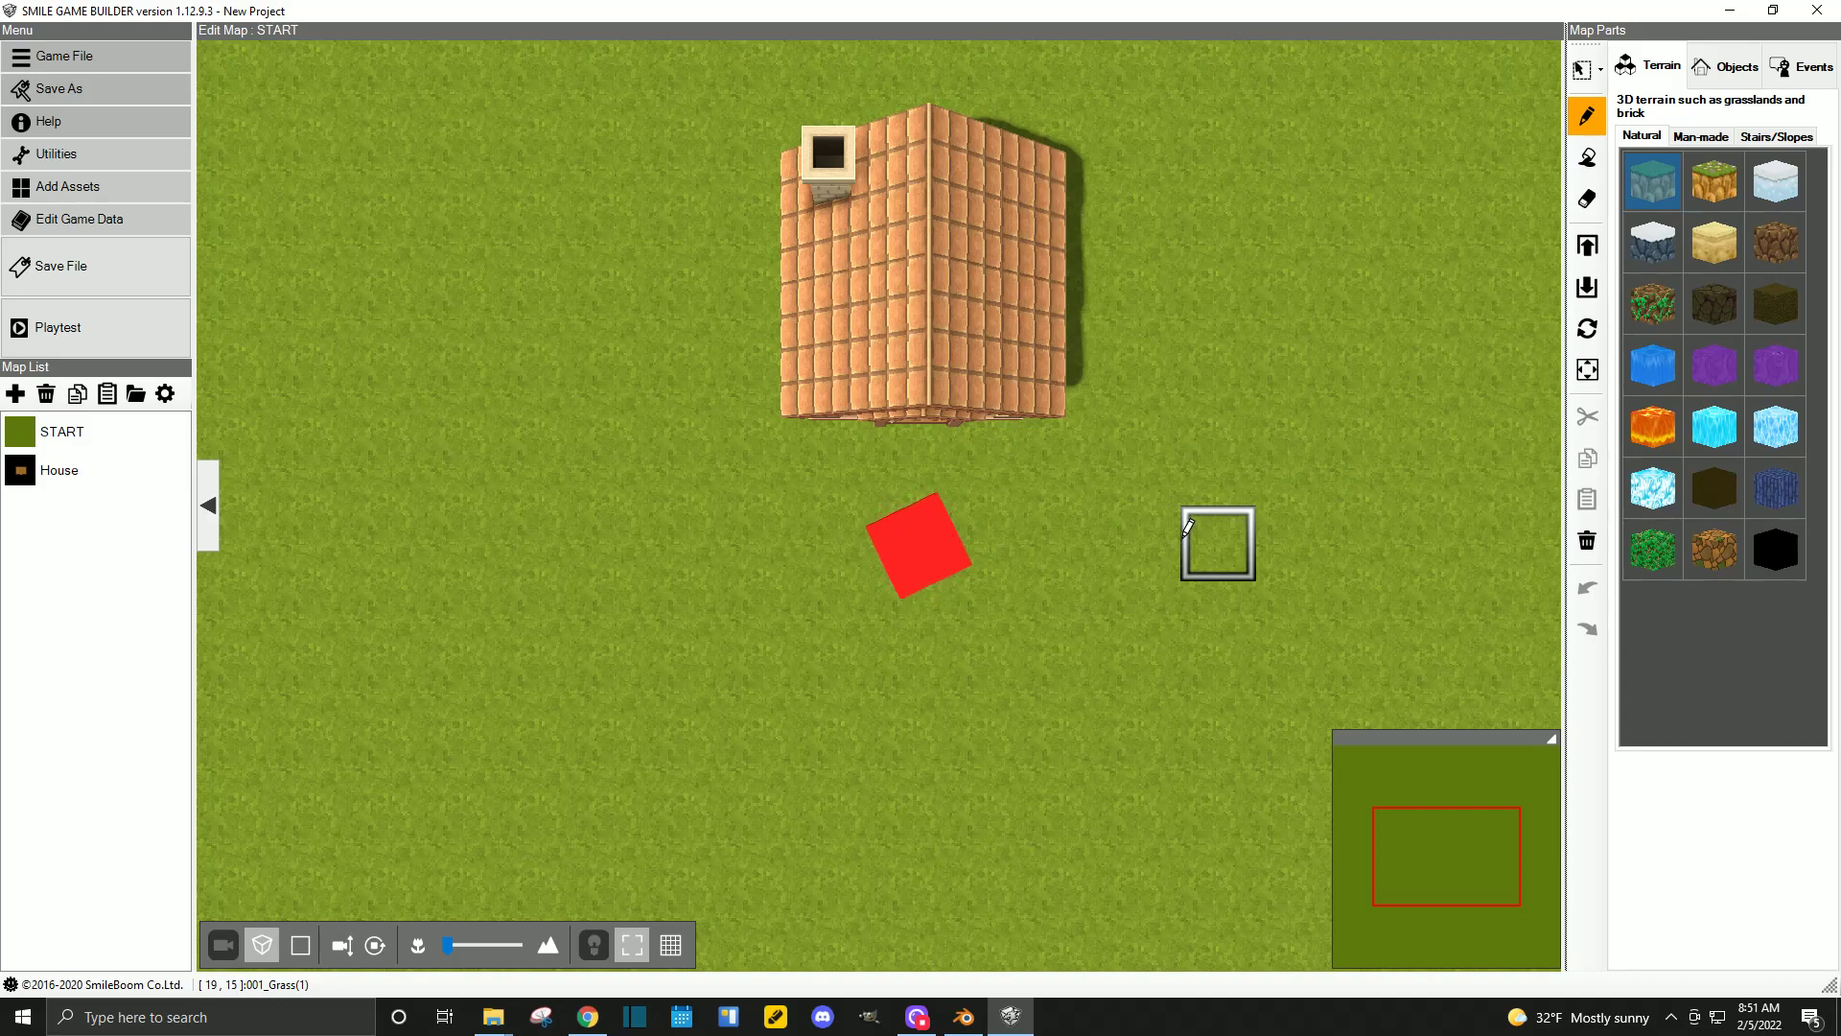
Place the treetoon object from the test model category on the grass beside the red block in front of the house.
{"action": "mouse_move", "coordinate": [1170, 529]}
{"action": "right_mouse_down"}
{"action": "mouse_move", "coordinate": [1120, 403]}
{"action": "mouse_move", "coordinate": [1126, 338]}
{"action": "right_mouse_up"}
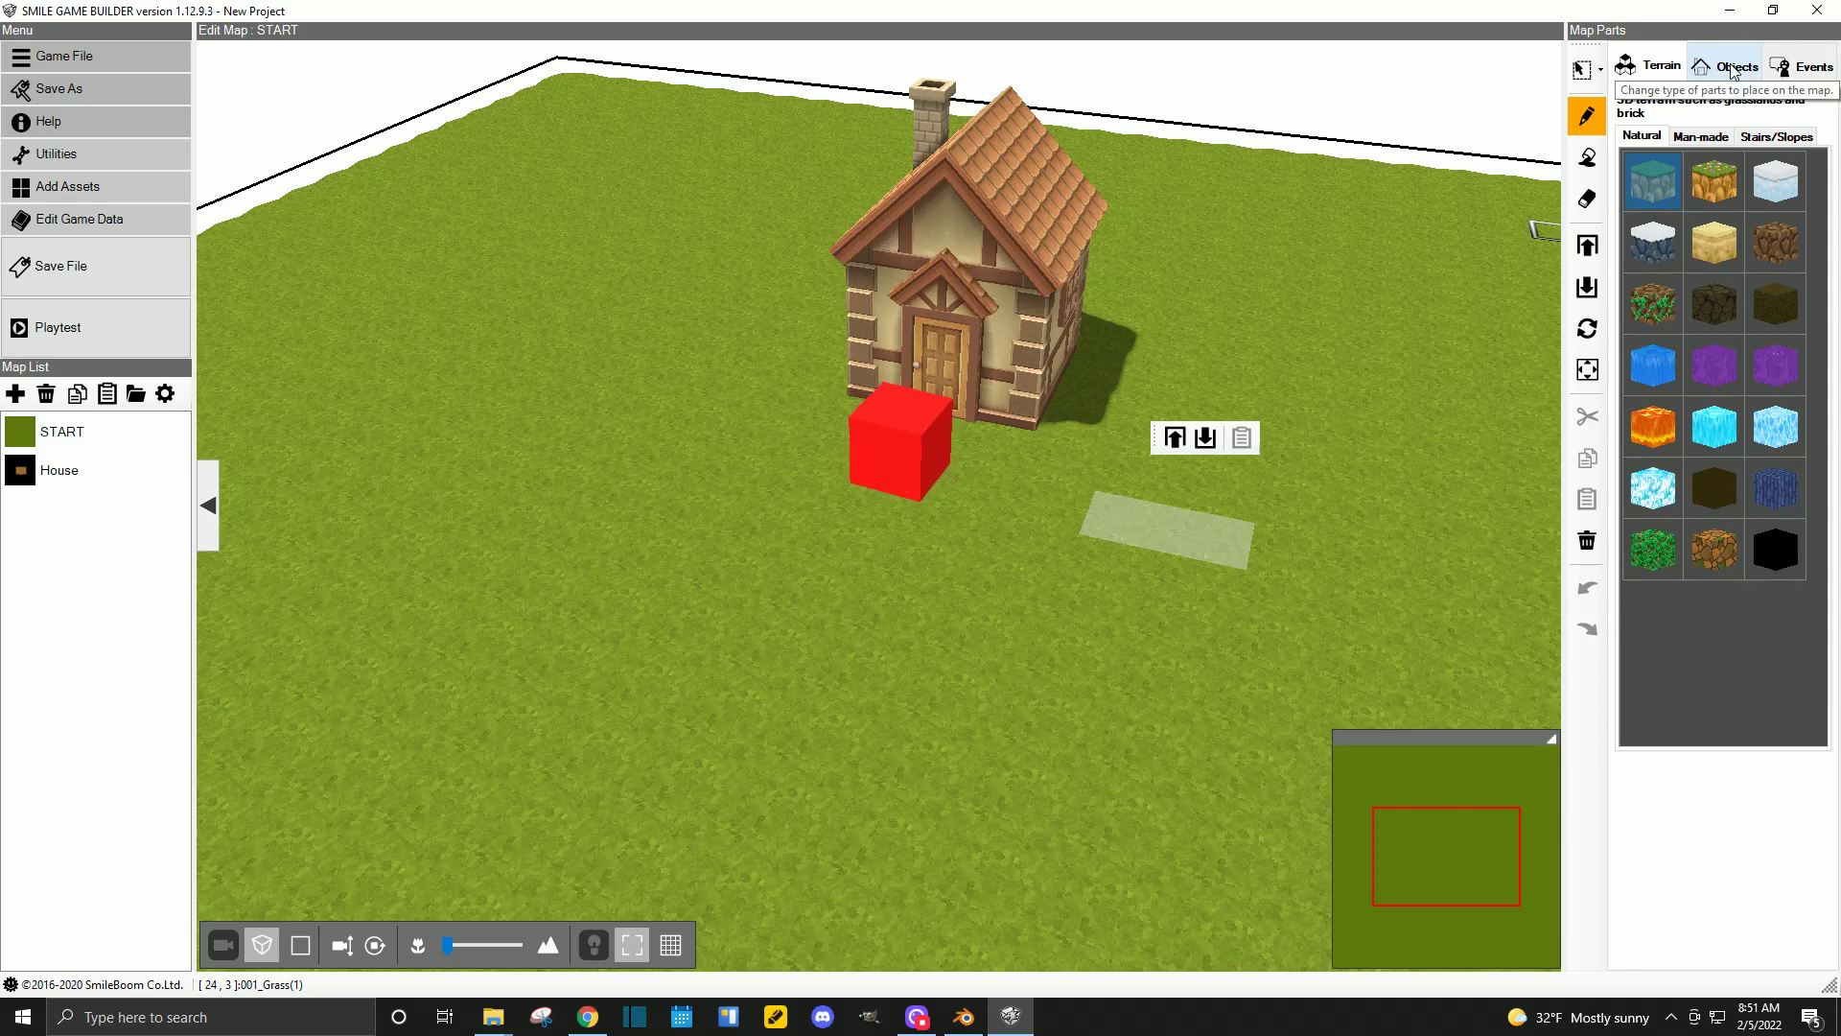
{"action": "left_click", "coordinate": [1733, 69]}
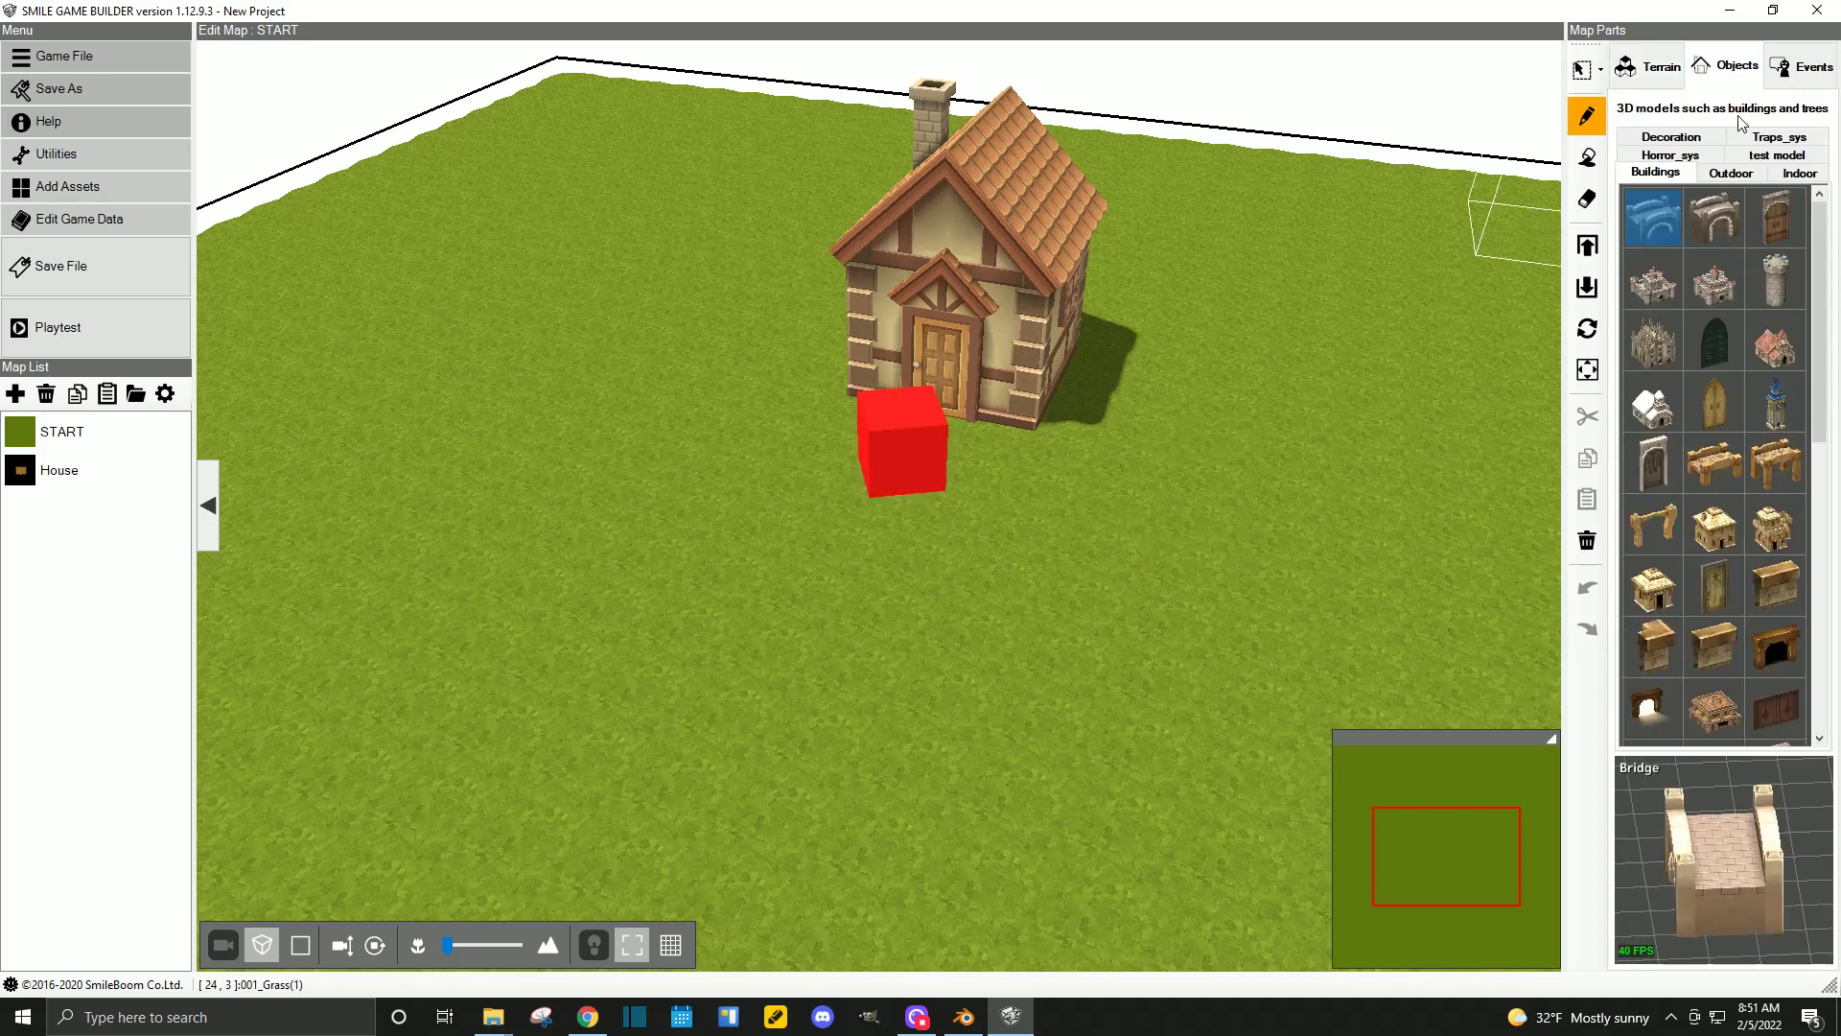
{"action": "left_click", "coordinate": [1774, 156]}
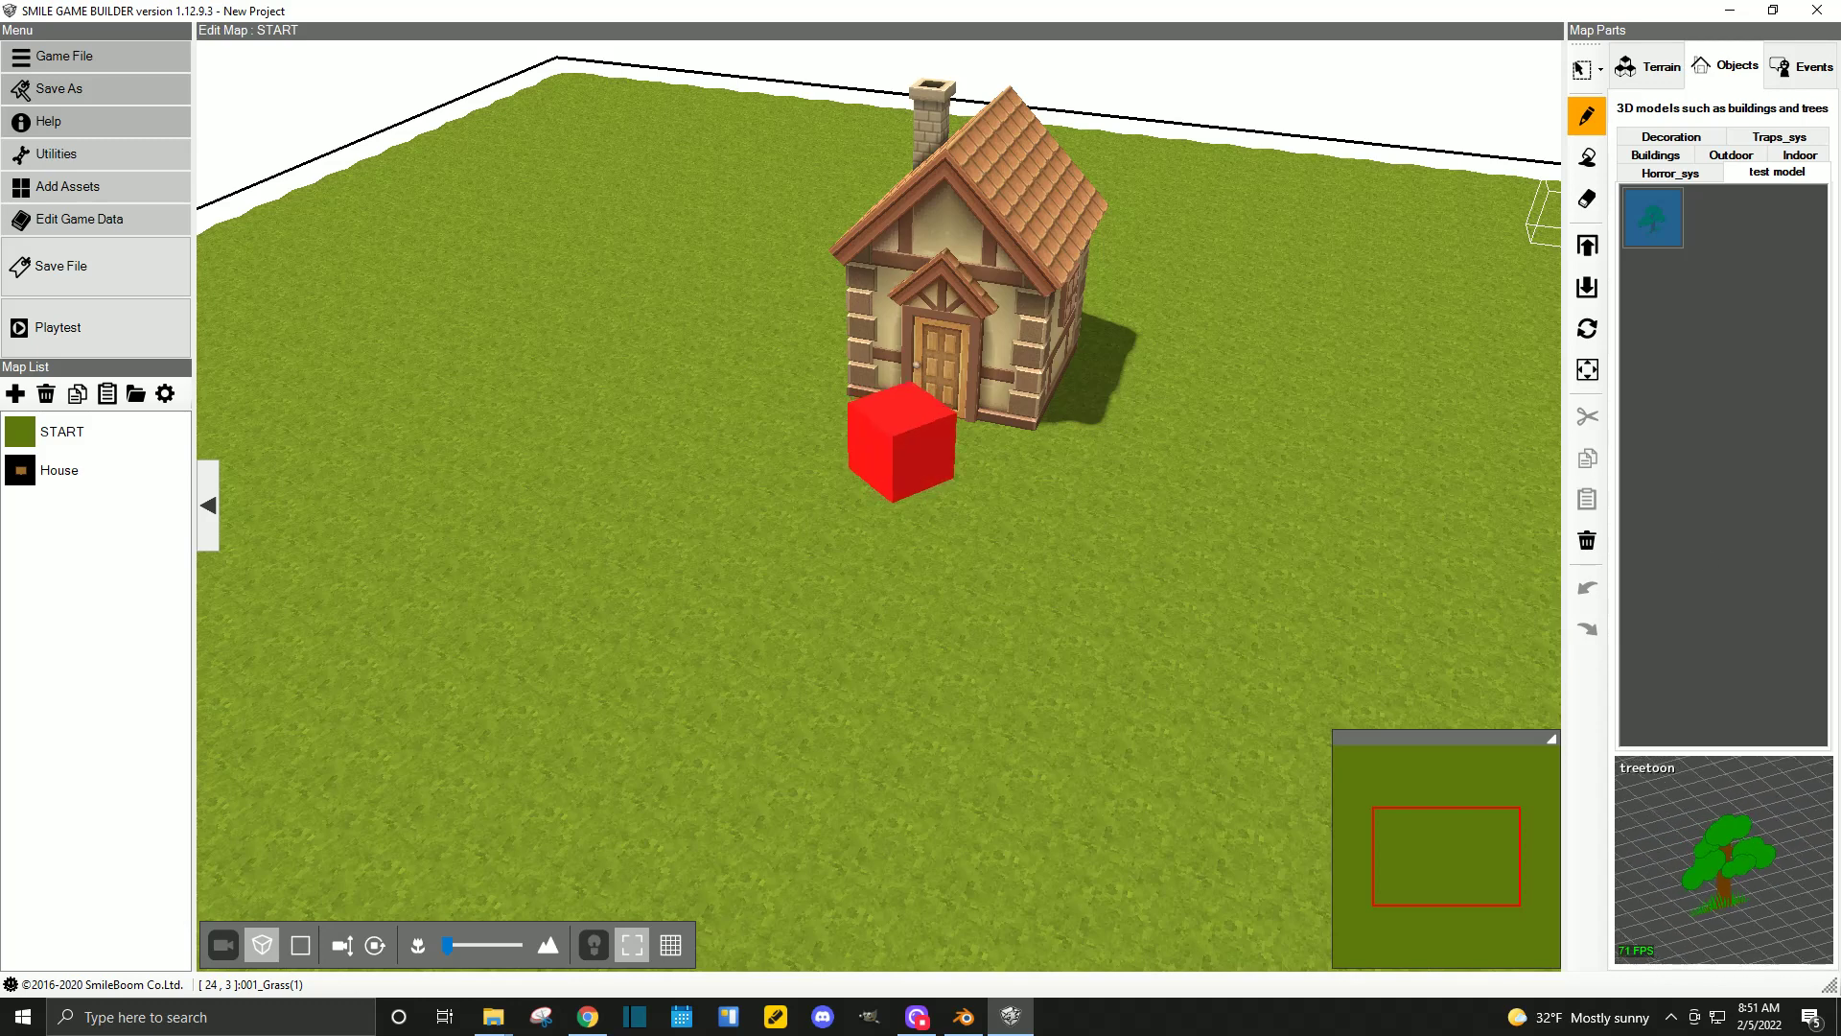
{"action": "left_click_drag", "start_coordinate": [1717, 835], "coordinate": [1769, 822]}
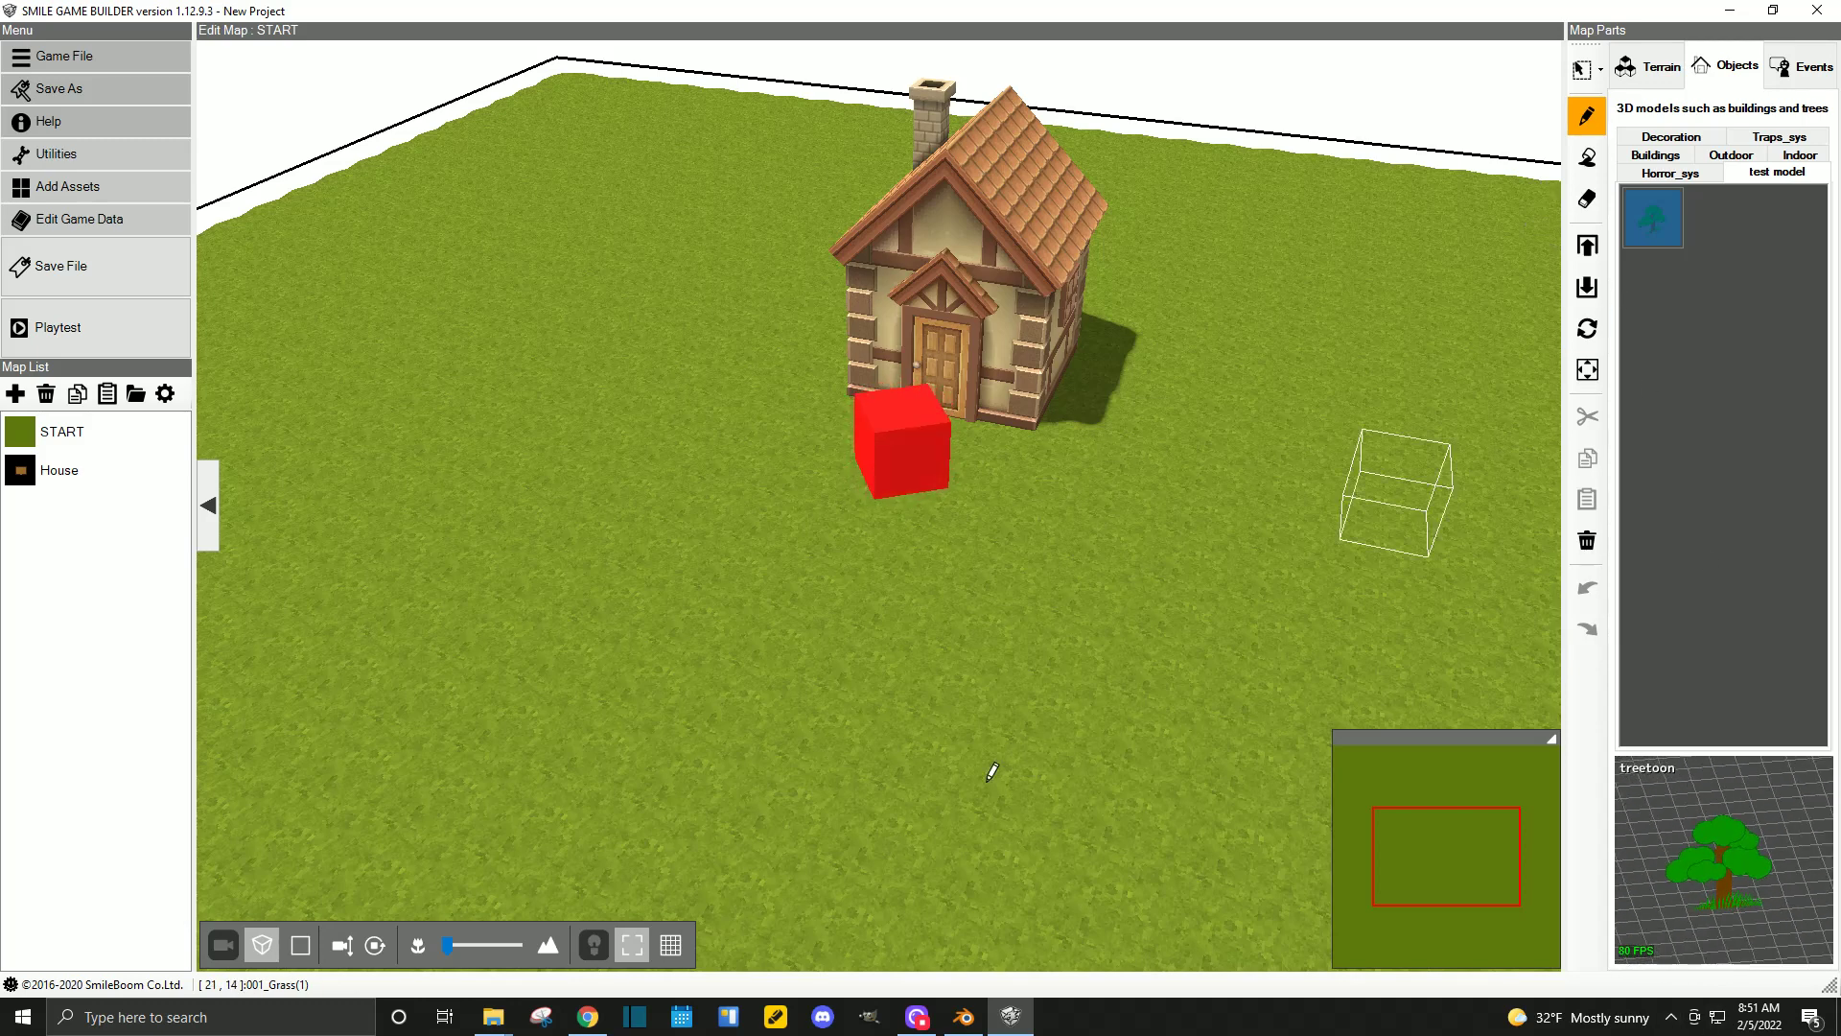
{"action": "left_click", "coordinate": [1129, 532]}
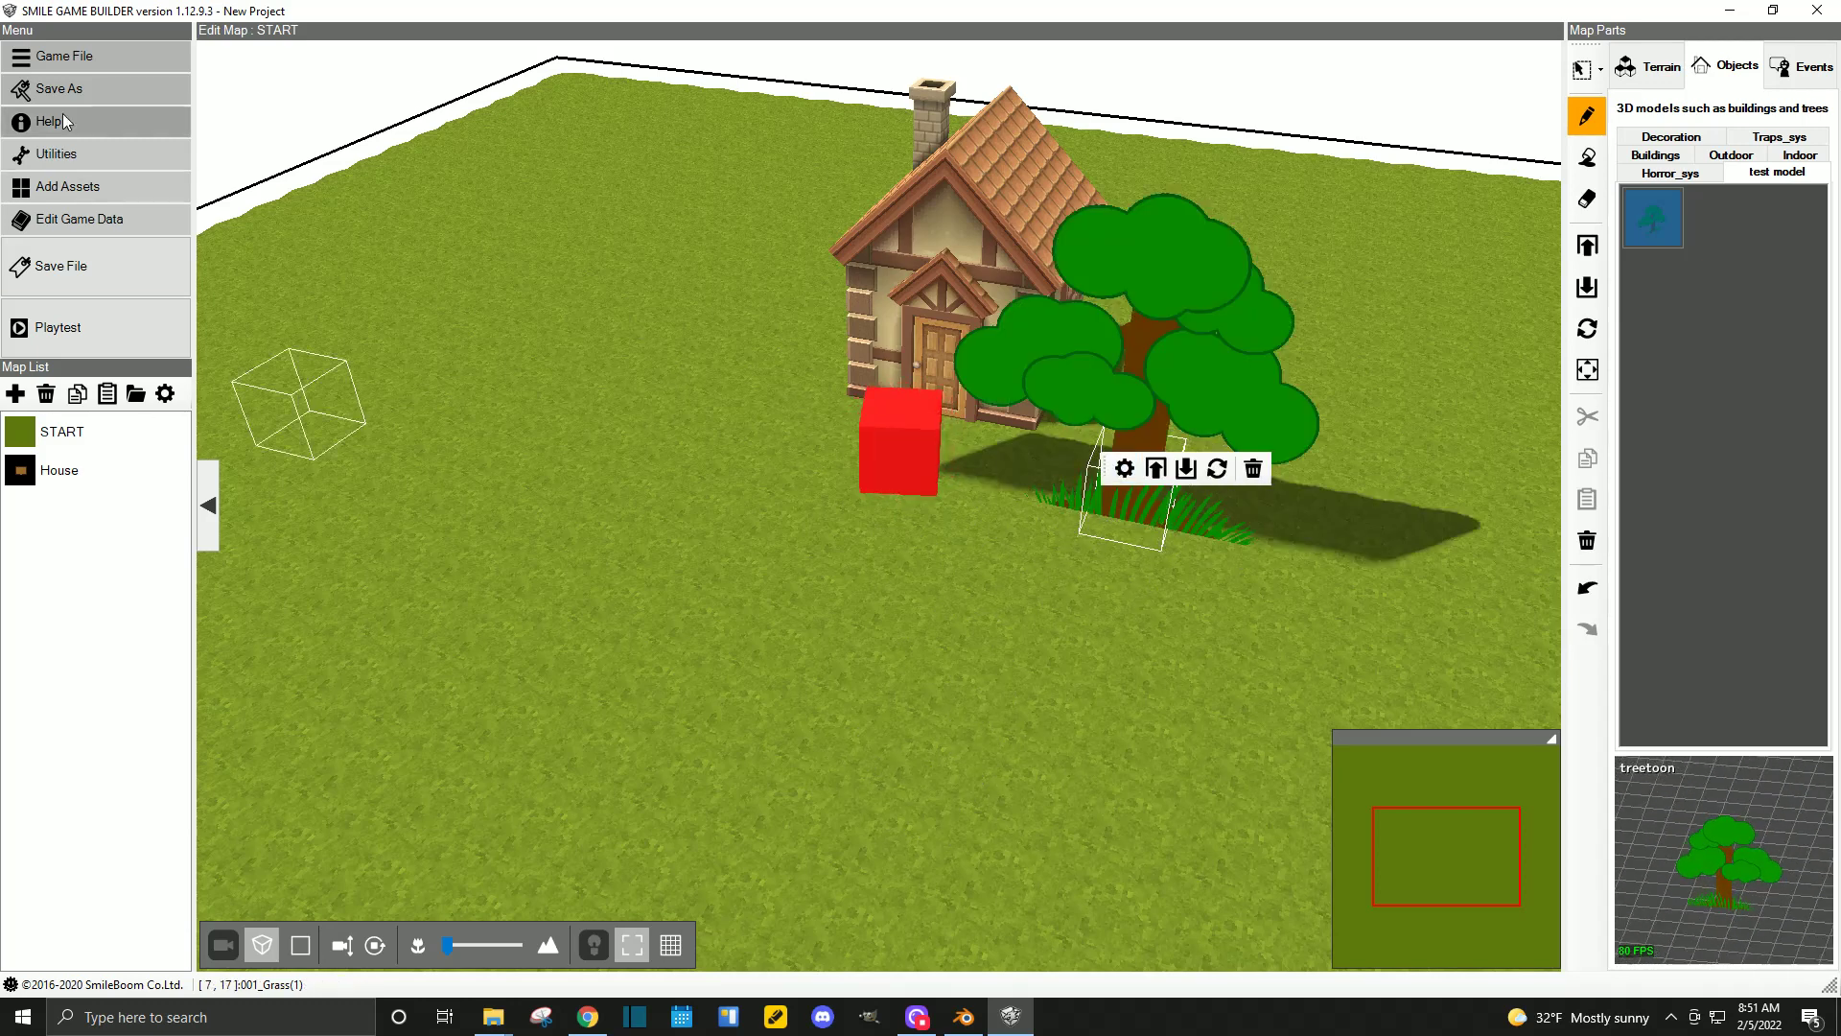
Move the placed tree slightly farther away from the red block and inspect it from several angles.
{"action": "key", "text": "Escape"}
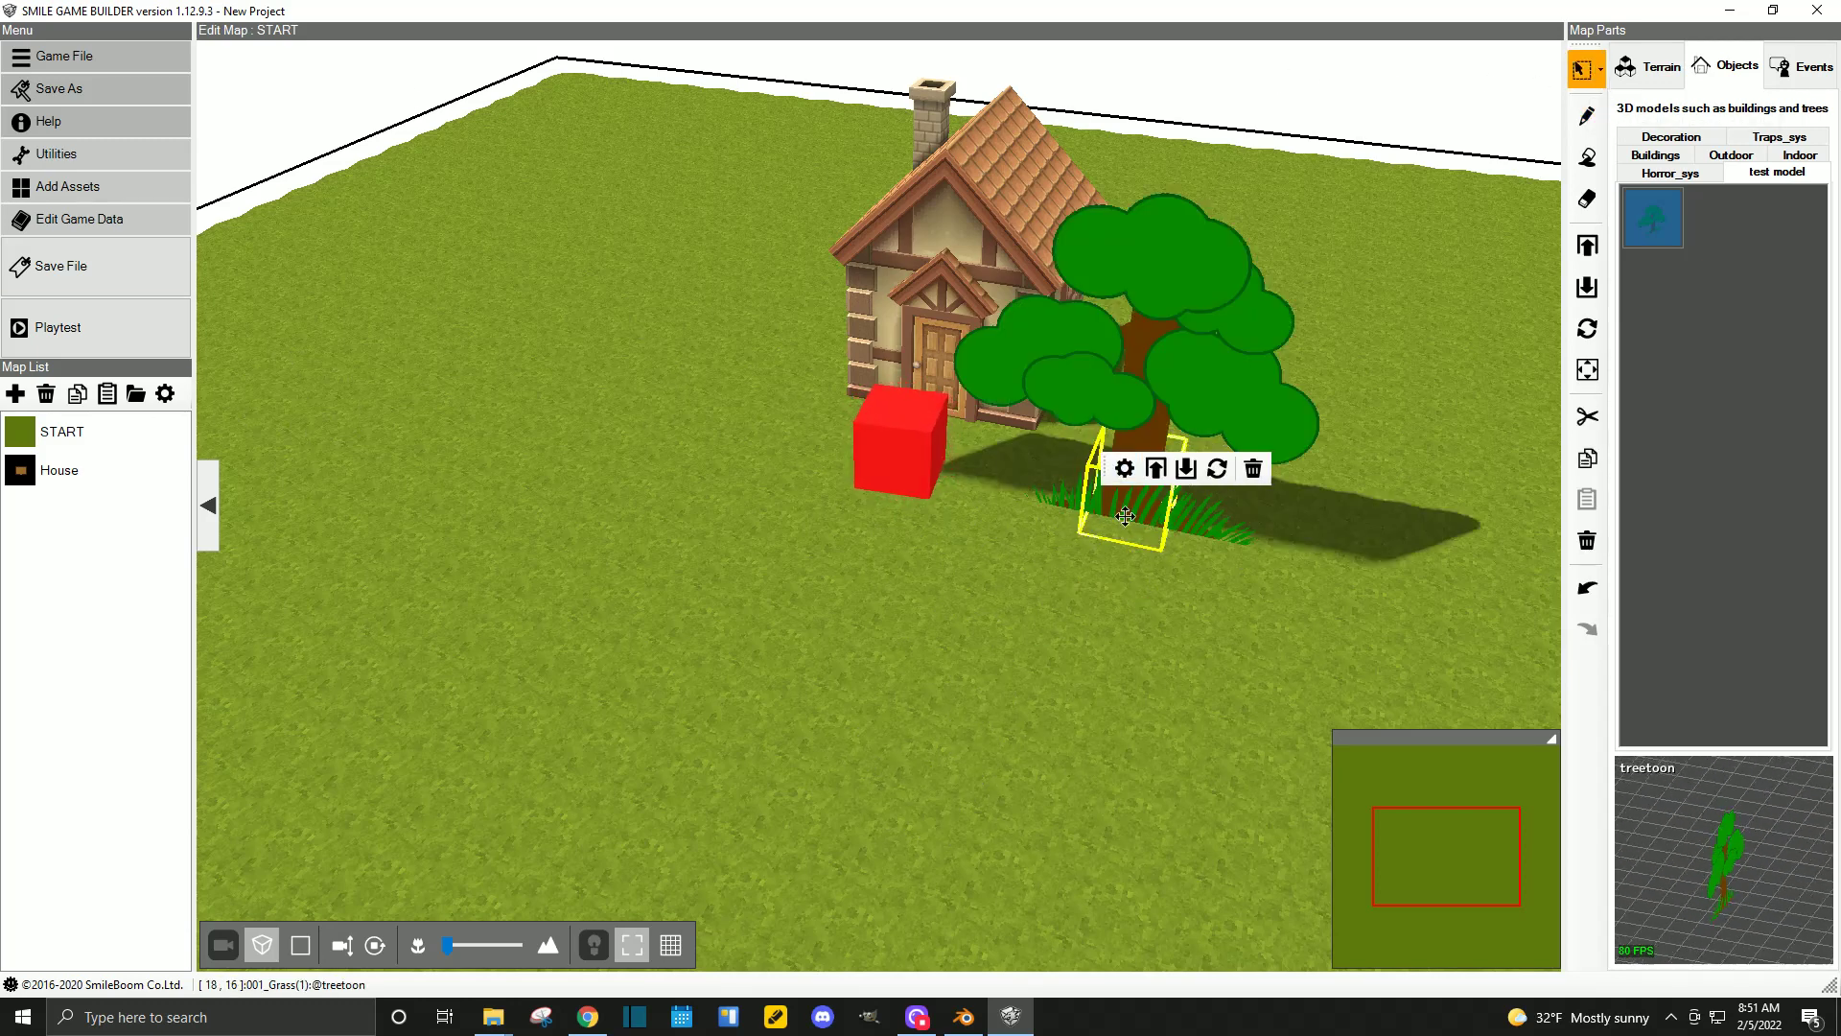
{"action": "left_click_drag", "start_coordinate": [1125, 516], "coordinate": [1193, 488]}
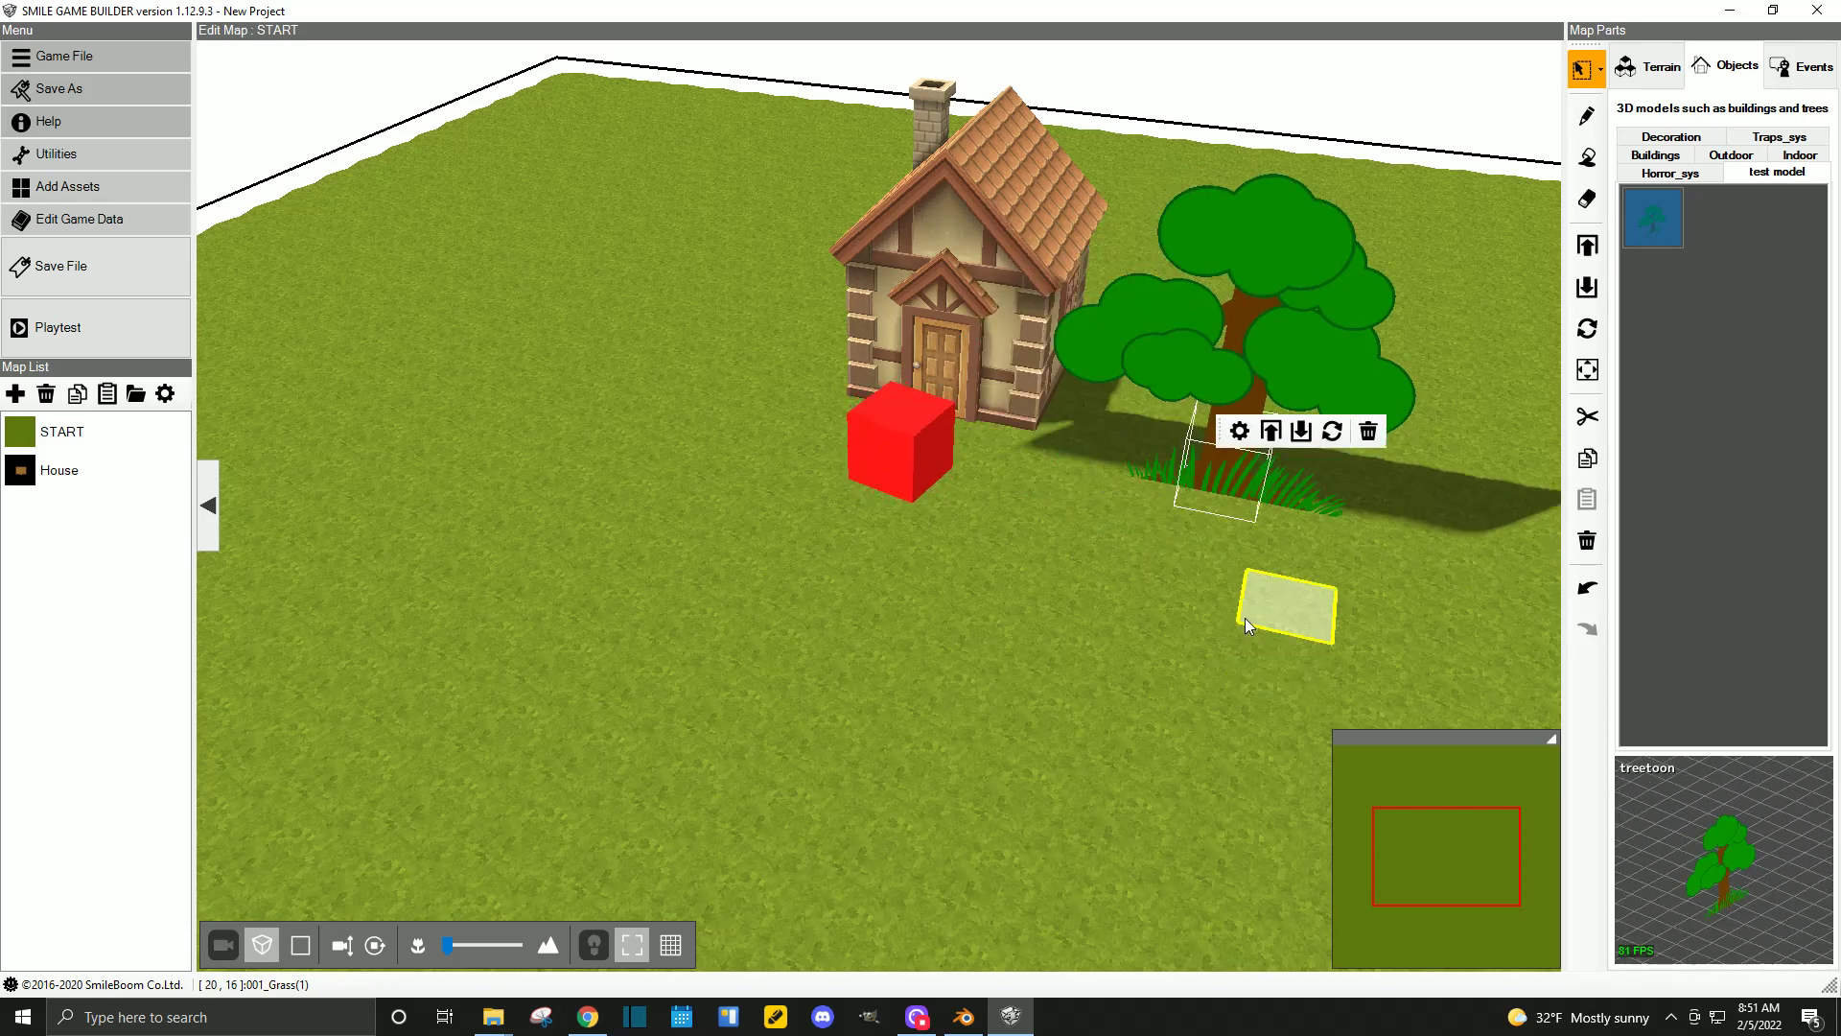
{"action": "right_click_drag", "start_coordinate": [1246, 614], "coordinate": [1189, 608]}
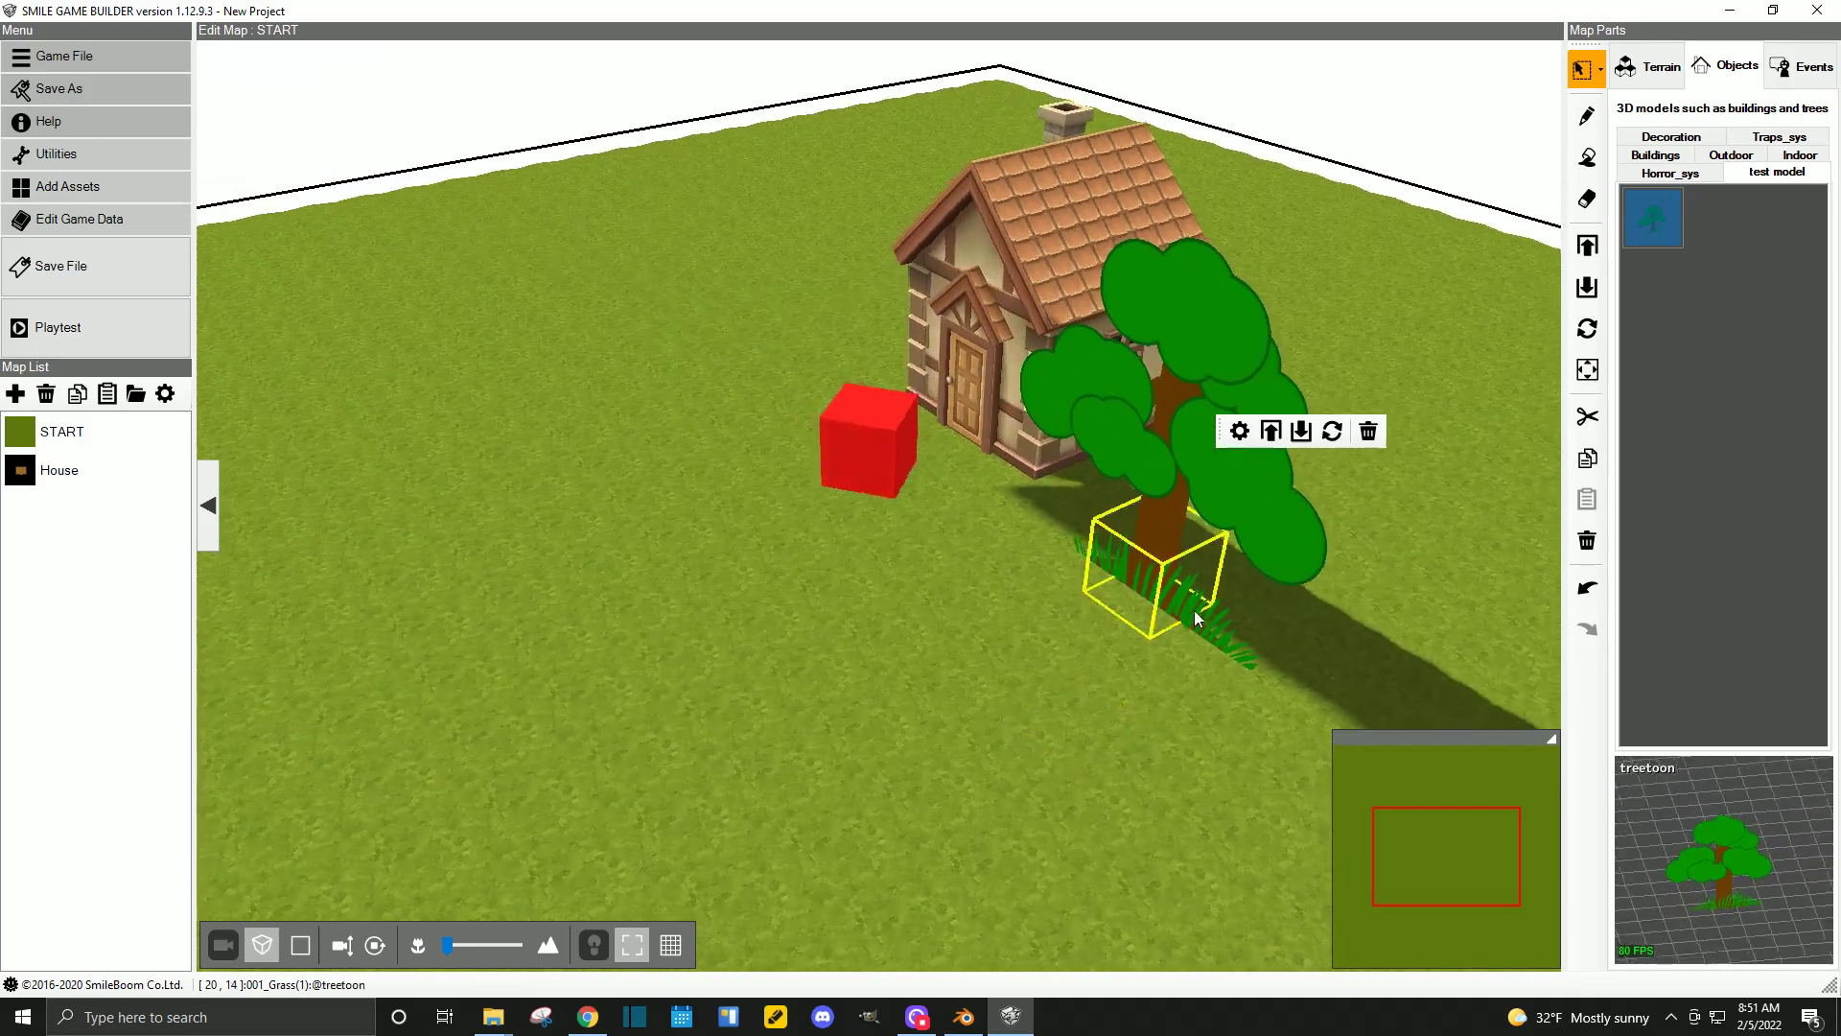
{"action": "right_click_drag", "start_coordinate": [1299, 580], "coordinate": [1286, 551]}
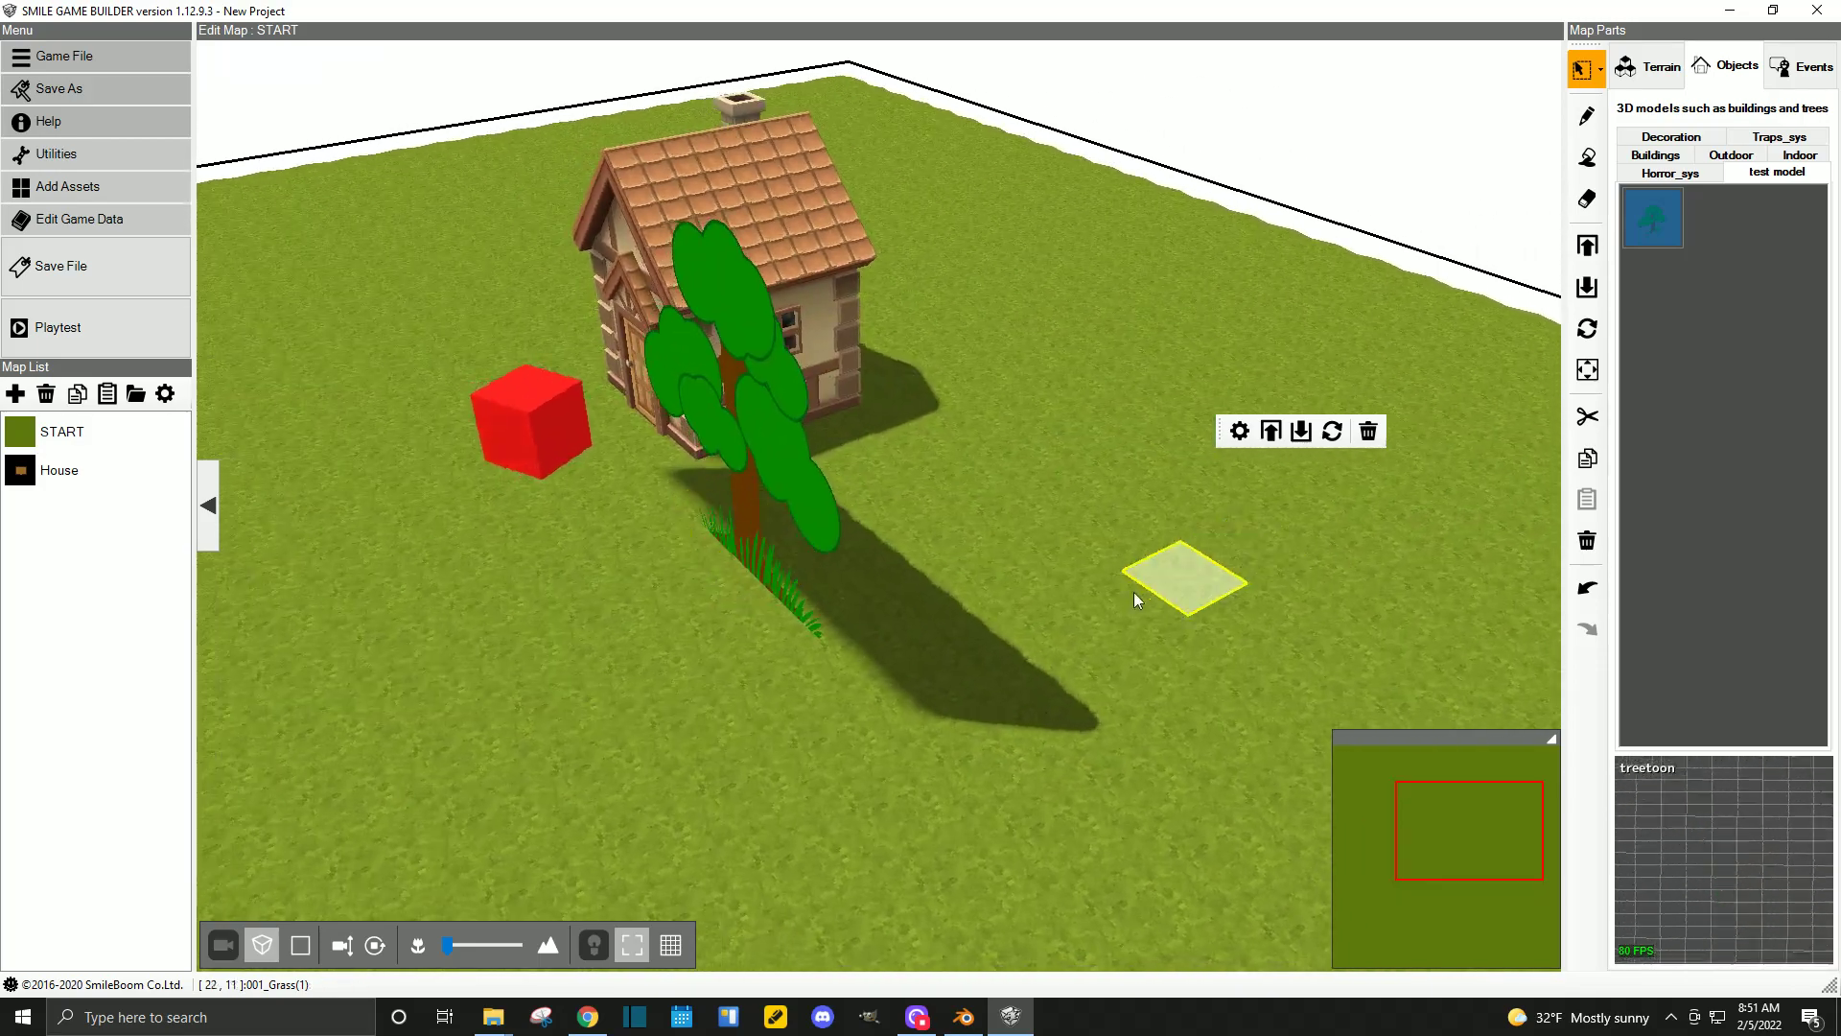
{"action": "right_click_drag", "start_coordinate": [1132, 603], "coordinate": [1156, 573]}
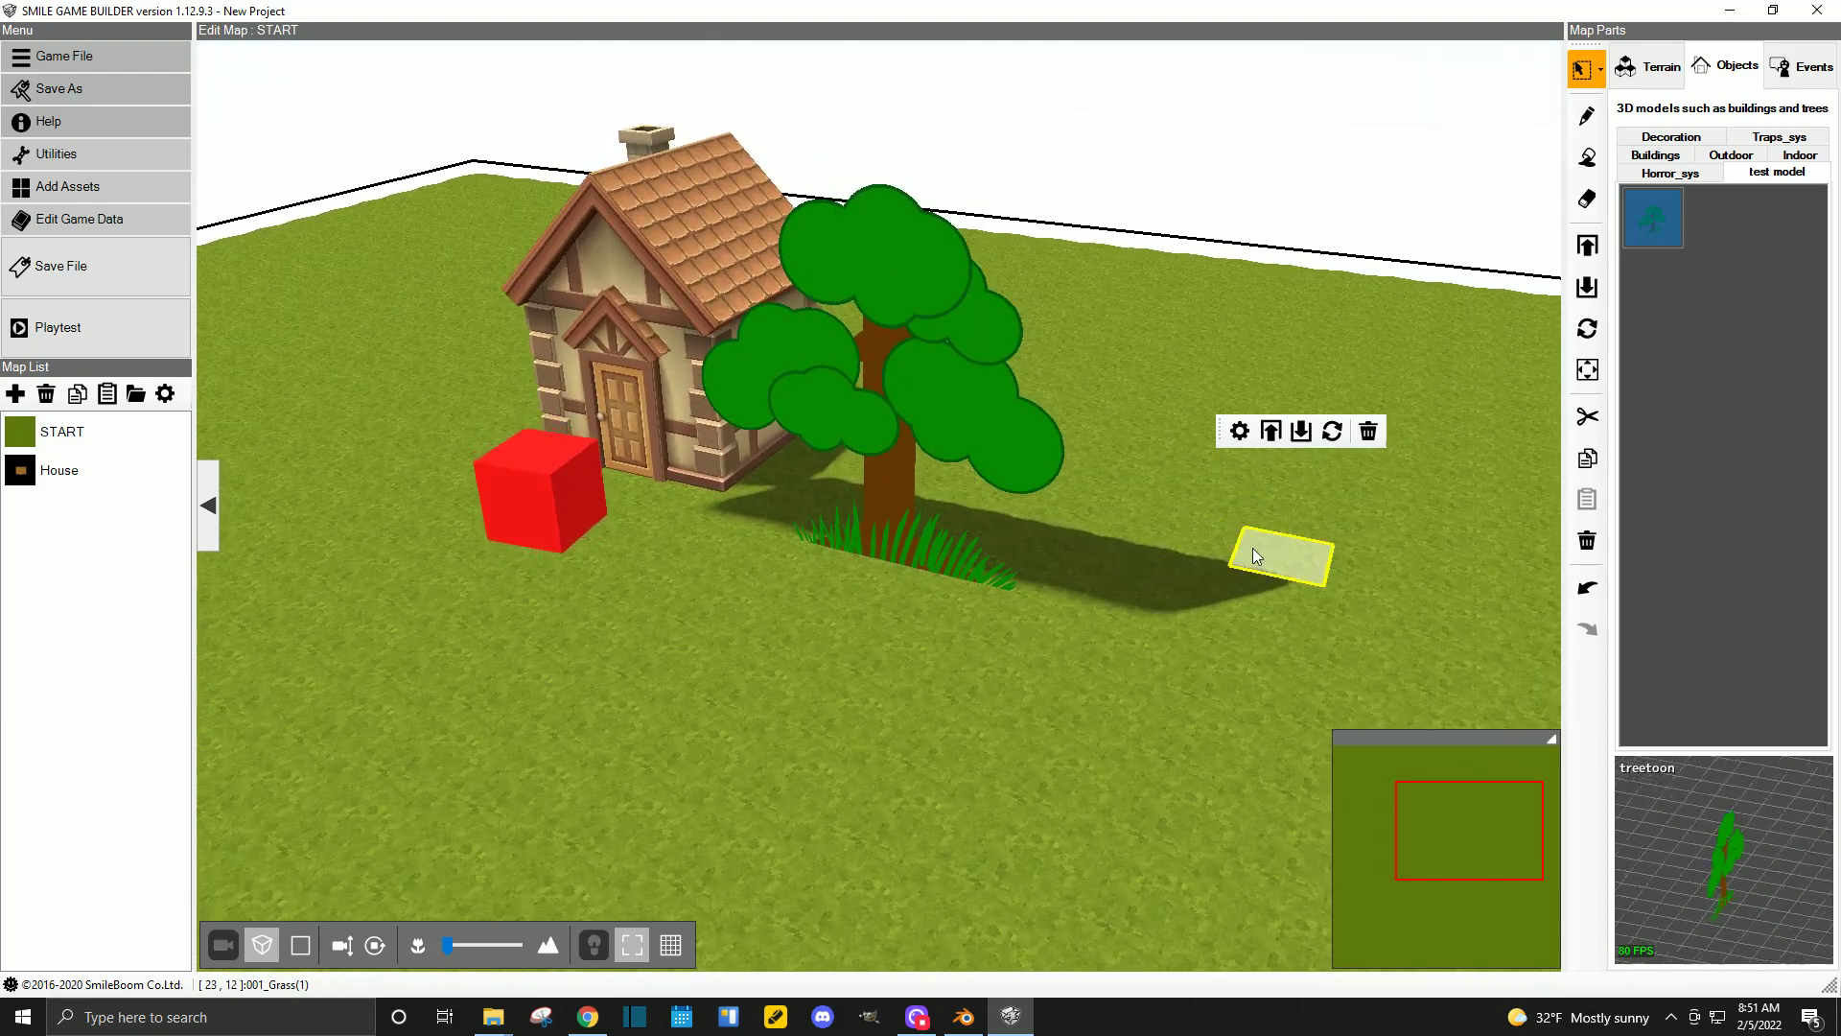